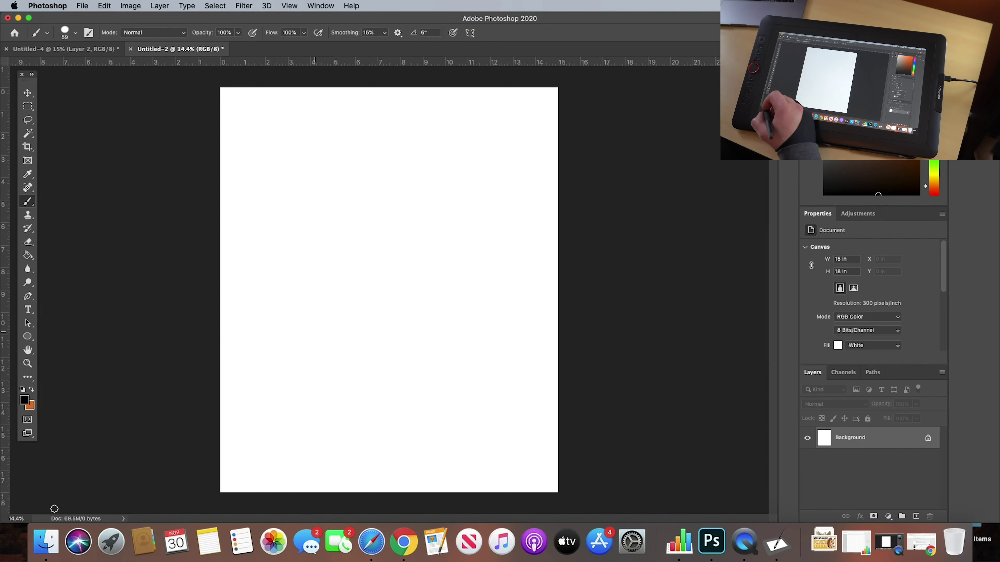
# Switch to Finder and launch PenTabletSetting from the PenTablet folder in Applications.
pyautogui.click(46, 542)
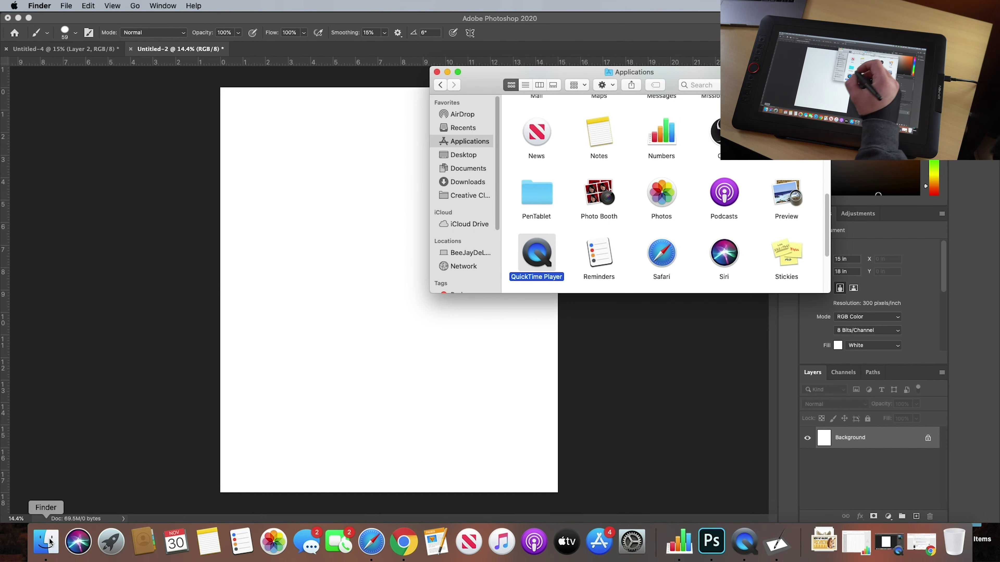
pyautogui.click(536, 192)
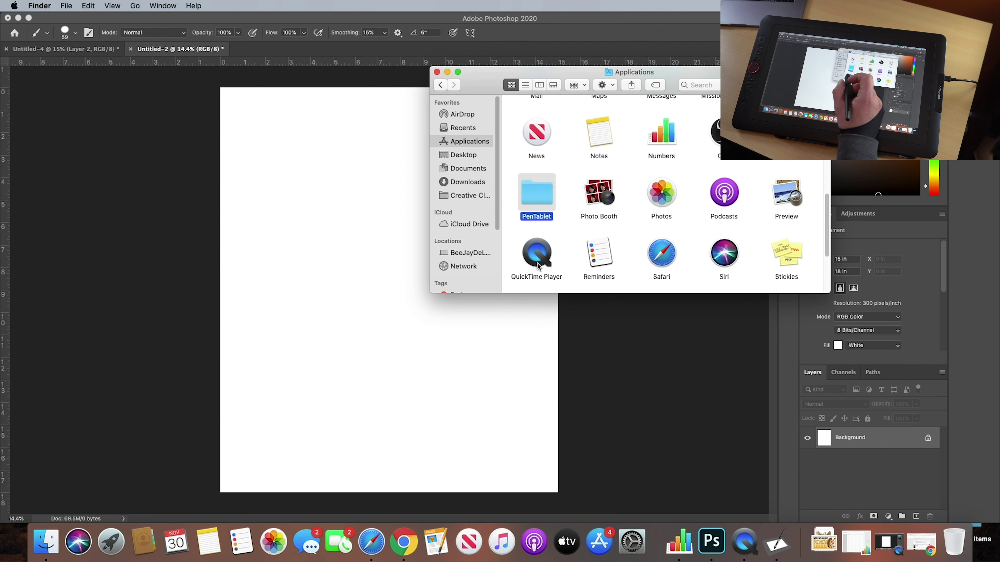
pyautogui.doubleClick(539, 189)
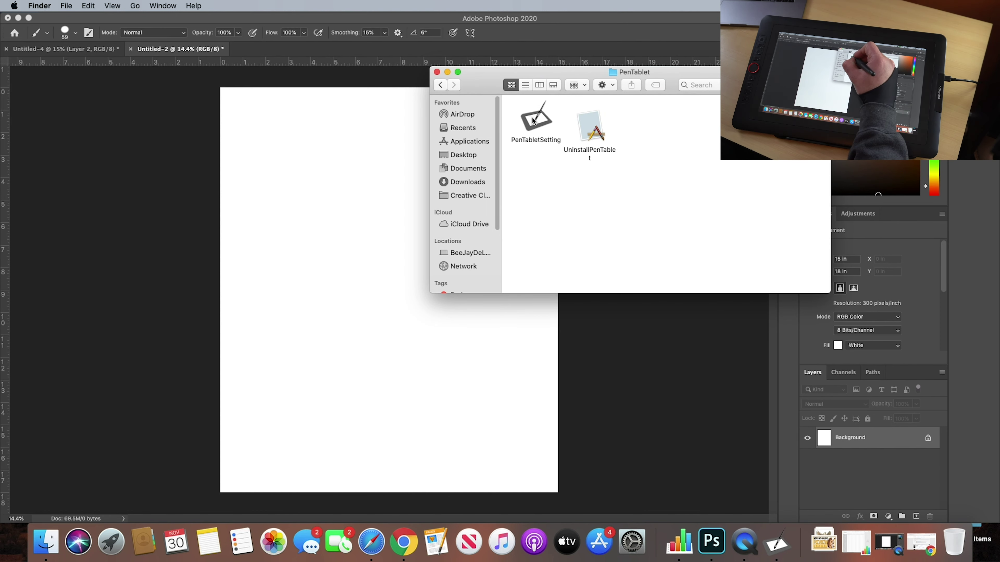
pyautogui.click(520, 124)
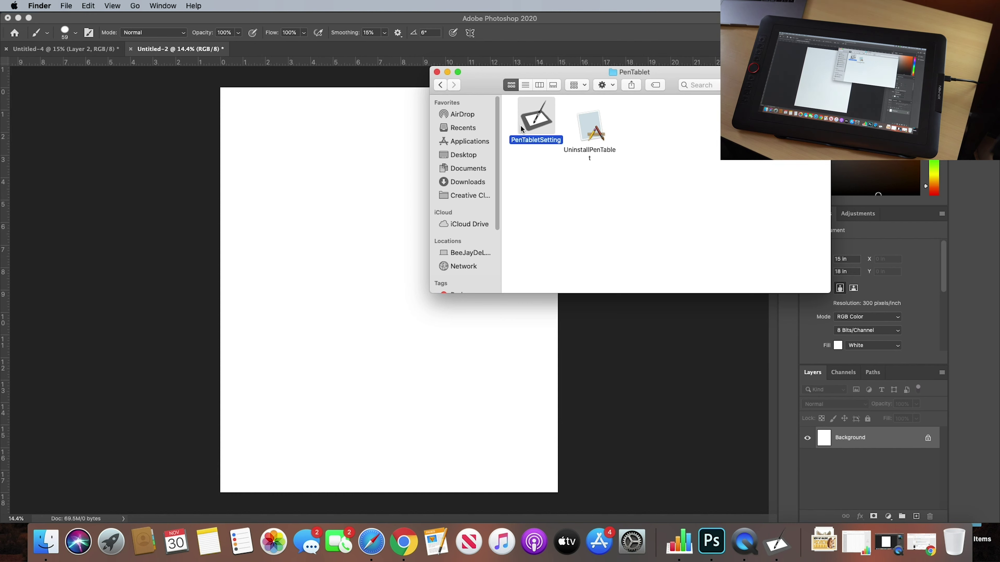
pyautogui.doubleClick(537, 118)
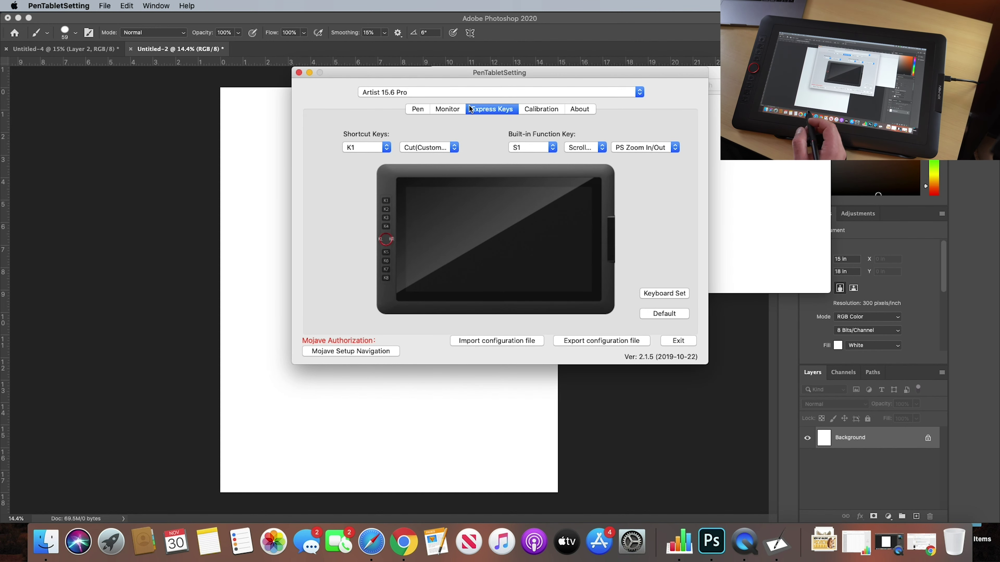
# Examine the functions that can be assigned to express key K1, exit the tablet settings and return to Photoshop.
pyautogui.click(387, 147)
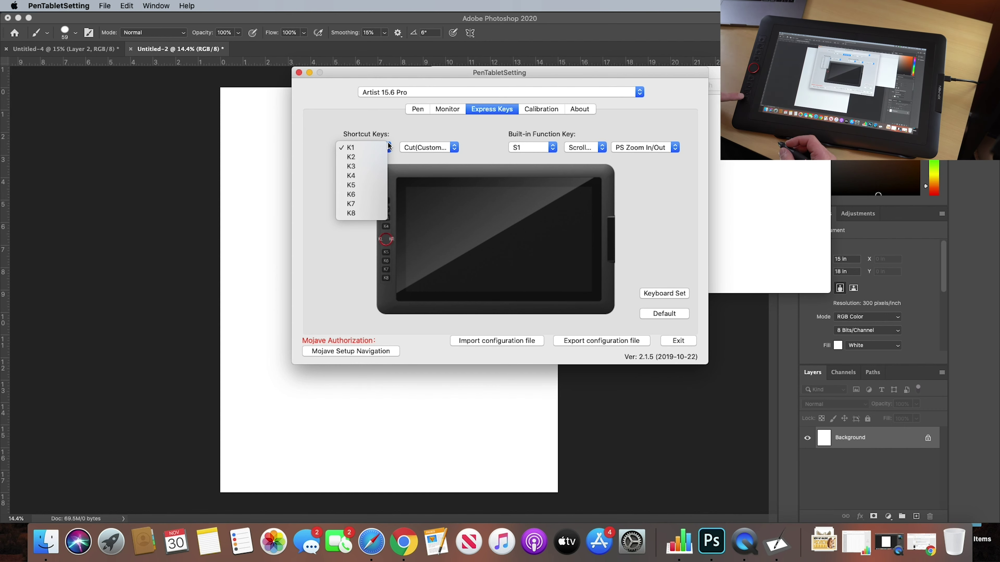
pyautogui.click(455, 149)
pyautogui.click(455, 150)
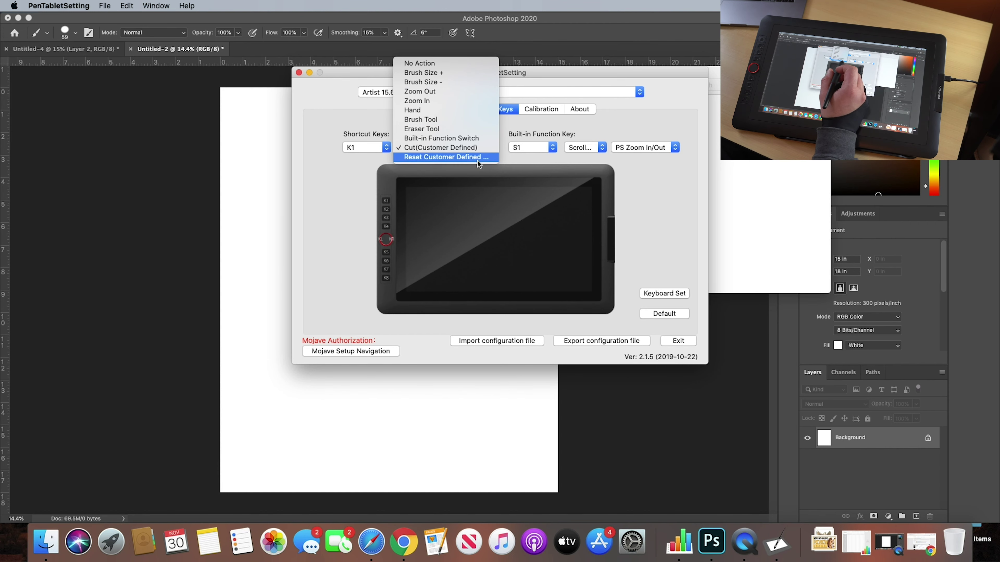
pyautogui.click(449, 158)
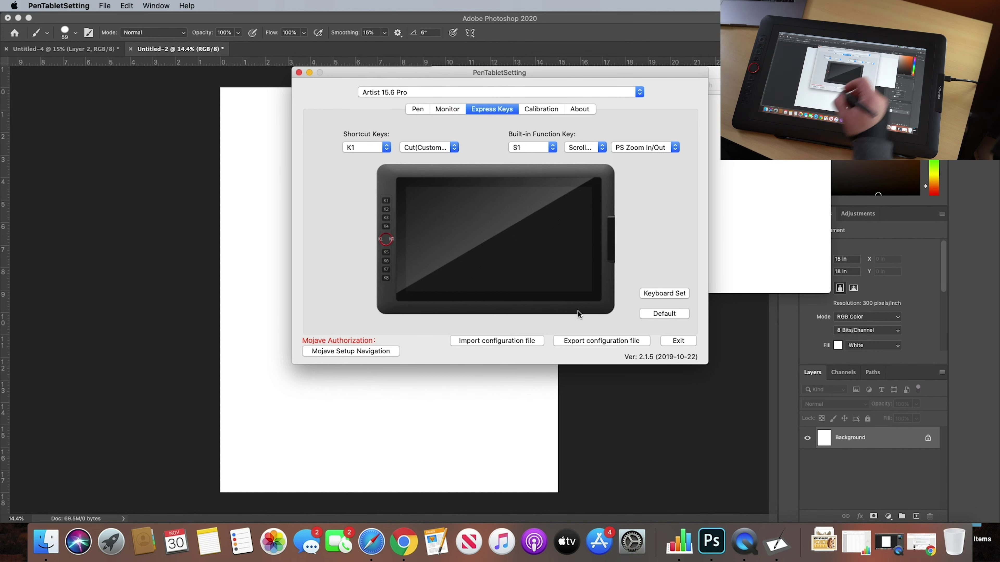
pyautogui.click(678, 341)
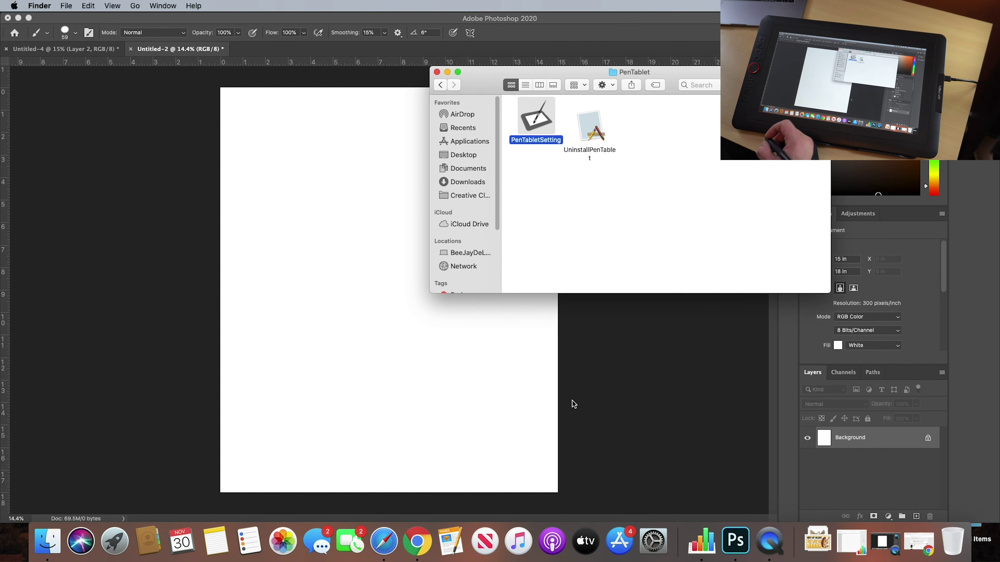
pyautogui.click(648, 339)
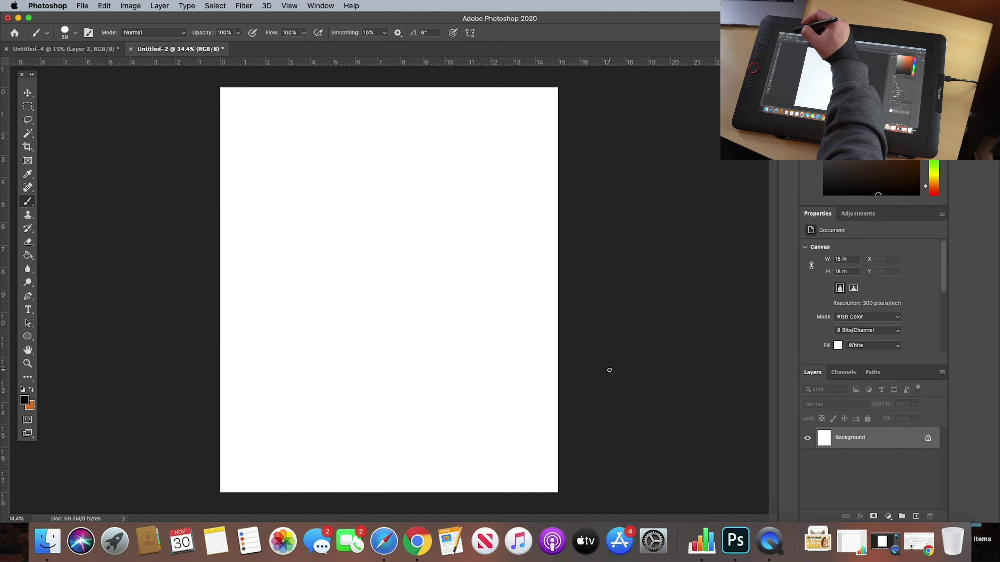
# Create a new document from the recent custom 4500 x 5400 px, 300 ppi preset with the custom pink background.
pyautogui.click(83, 6)
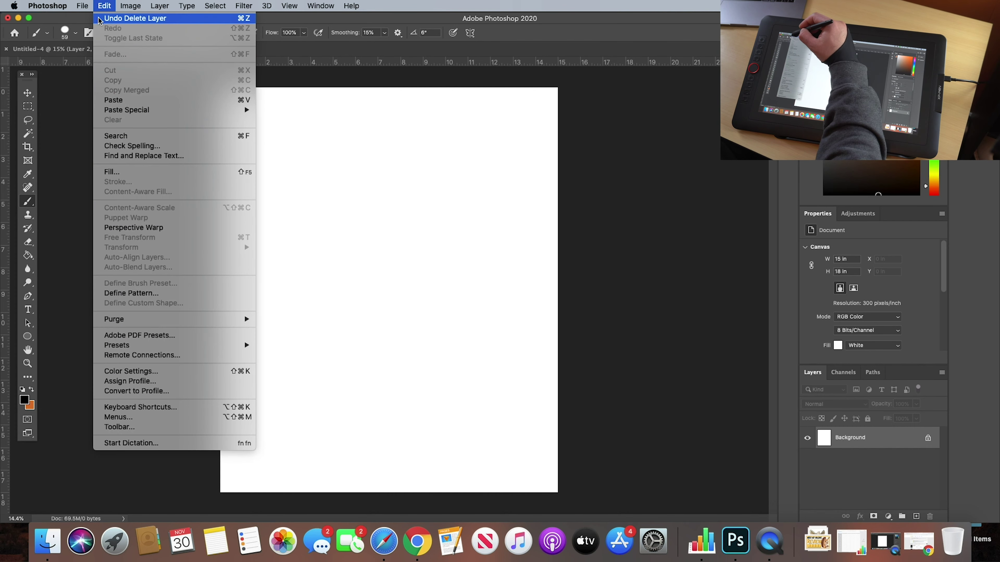
pyautogui.click(93, 18)
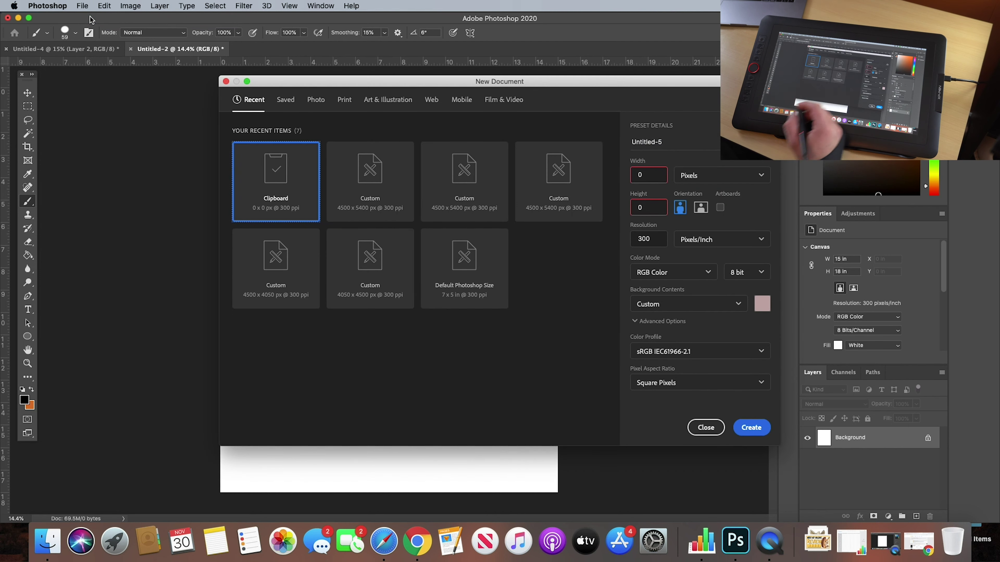
pyautogui.click(371, 202)
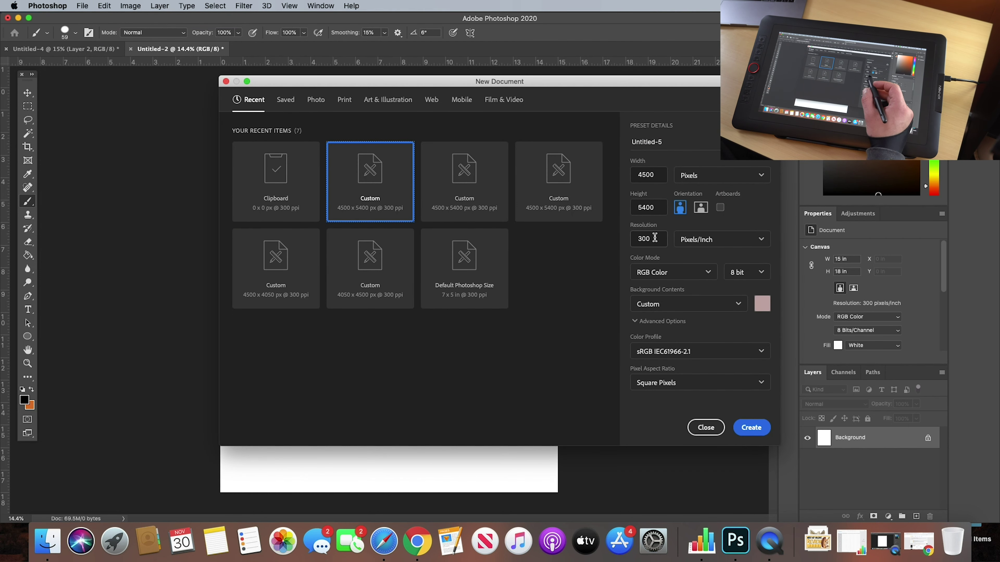
pyautogui.click(752, 428)
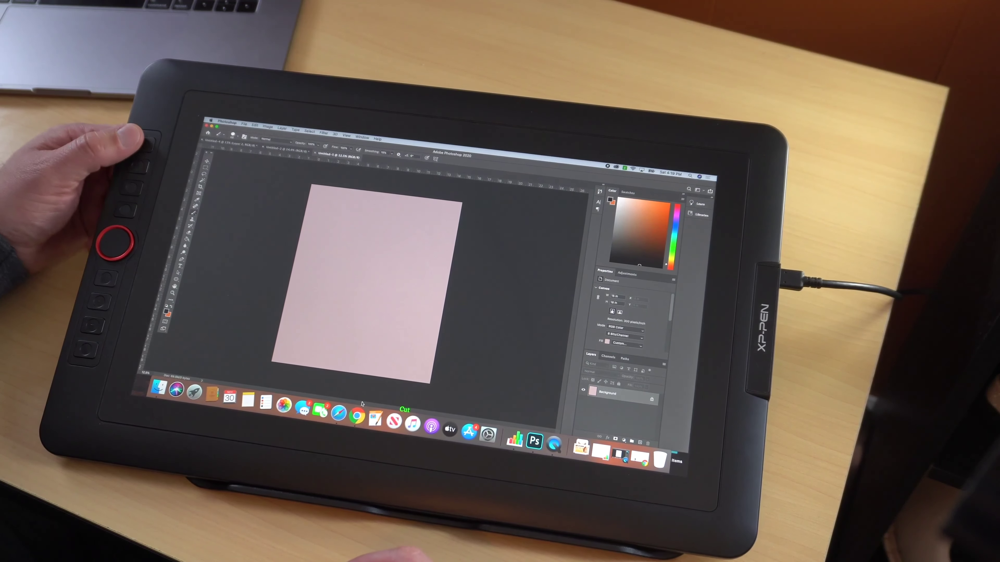
# Try the cut, copy and paste shortcuts on the blank pink canvas.
pyautogui.press('super+x')
pyautogui.press('super+c')
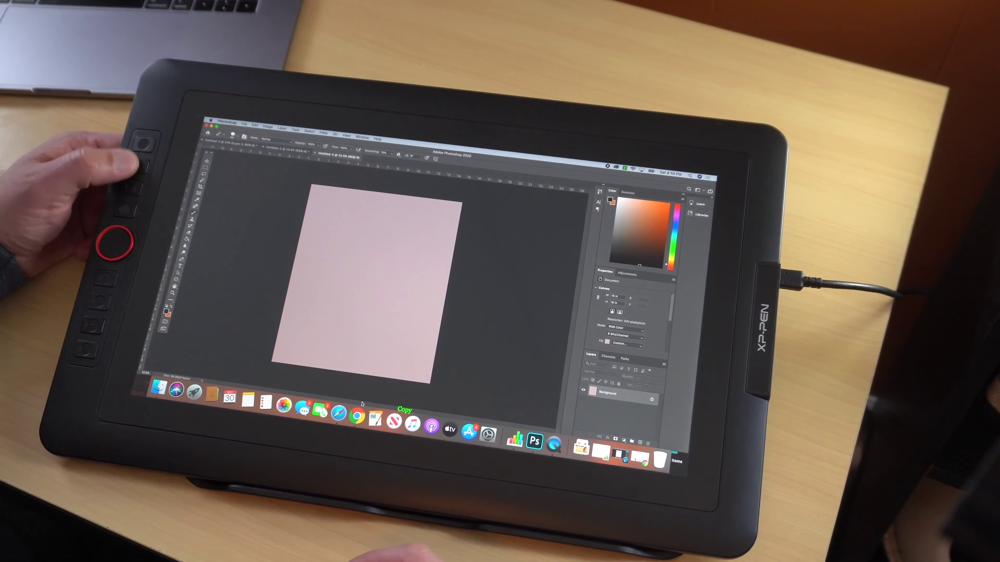
pyautogui.press('super+v')
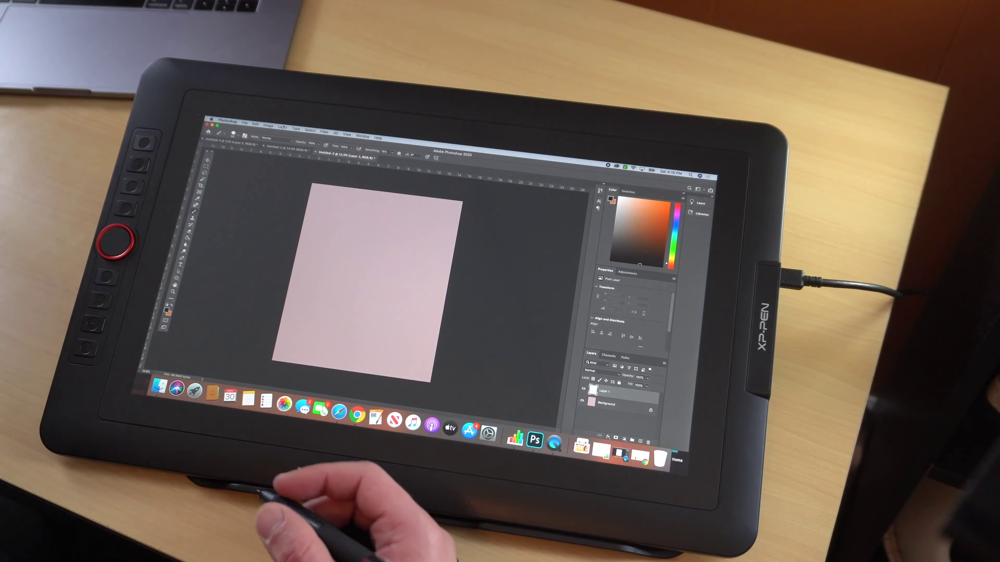
# Test canvas zooming by repeatedly zooming in and out on the blank document.
pyautogui.press('super+minus')
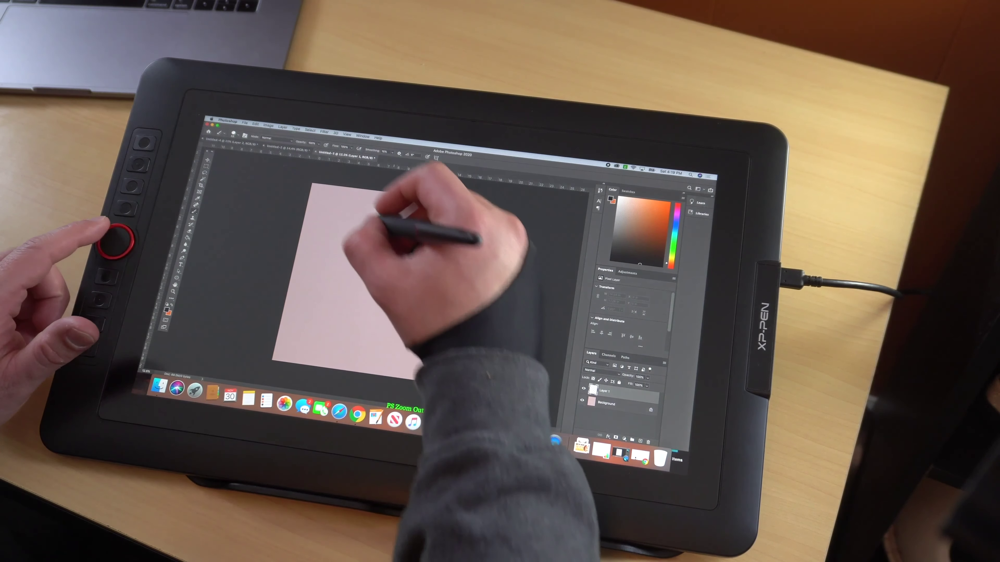
pyautogui.scroll(-3, 370, 304)
pyautogui.scroll(8, 369, 304)
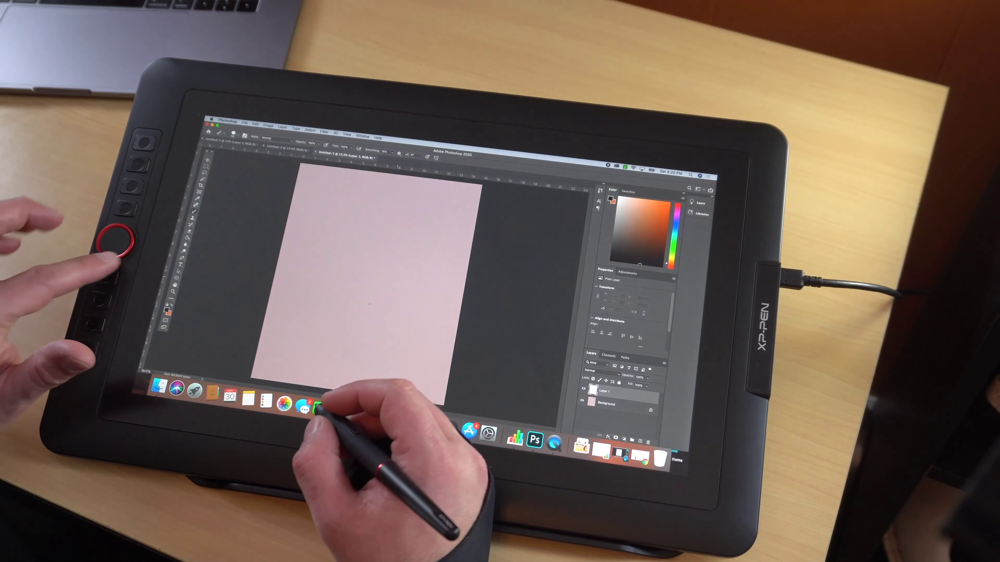
pyautogui.scroll(-2, 369, 304)
pyautogui.scroll(3, 370, 304)
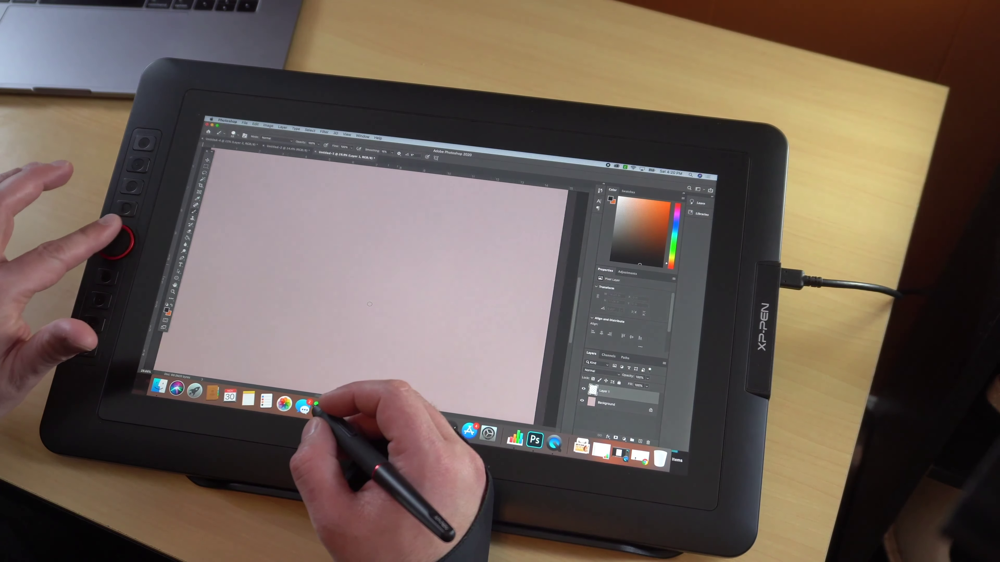
pyautogui.scroll(-2, 370, 304)
pyautogui.scroll(2, 369, 304)
pyautogui.scroll(-2, 369, 304)
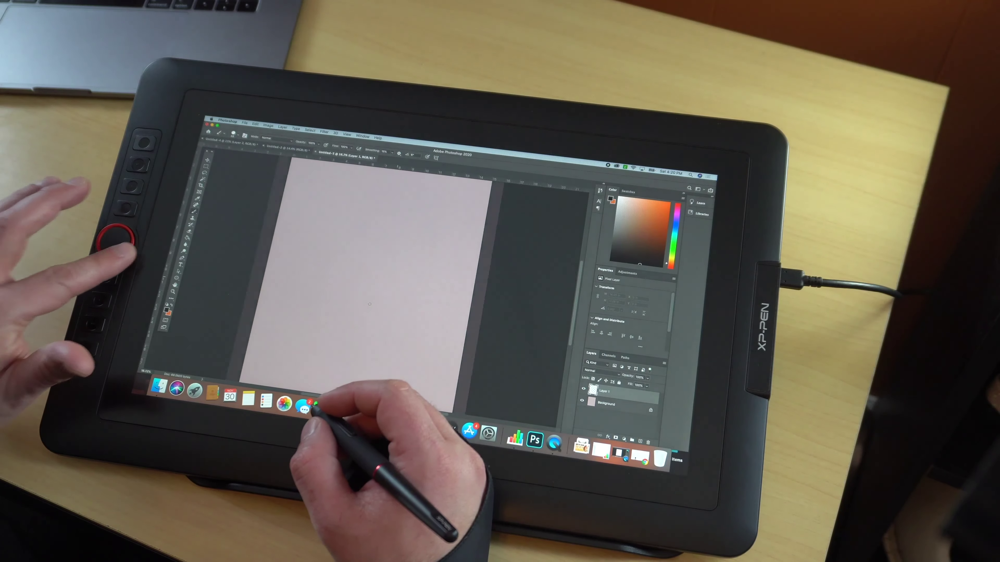
pyautogui.scroll(1, 369, 304)
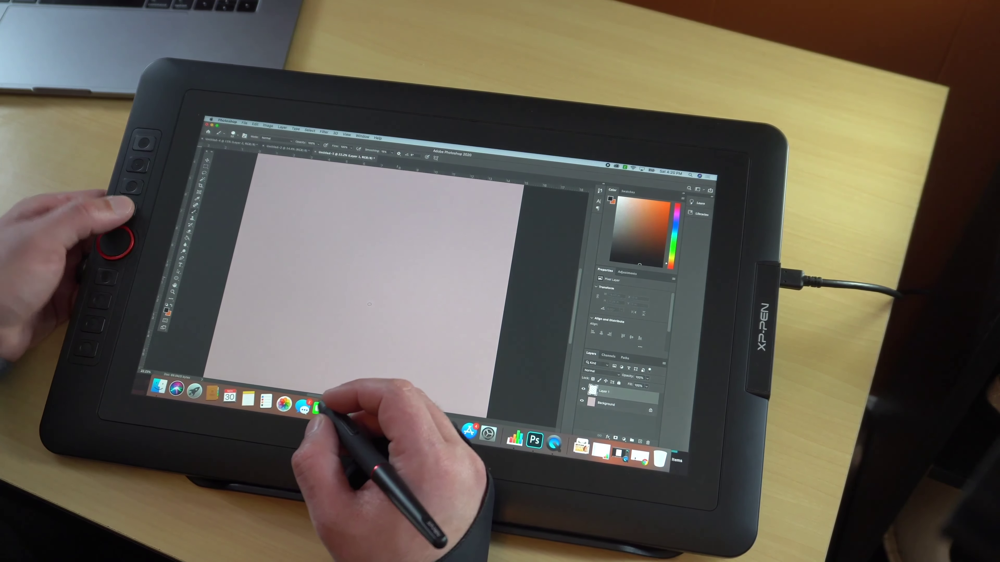
pyautogui.scroll(2, 369, 304)
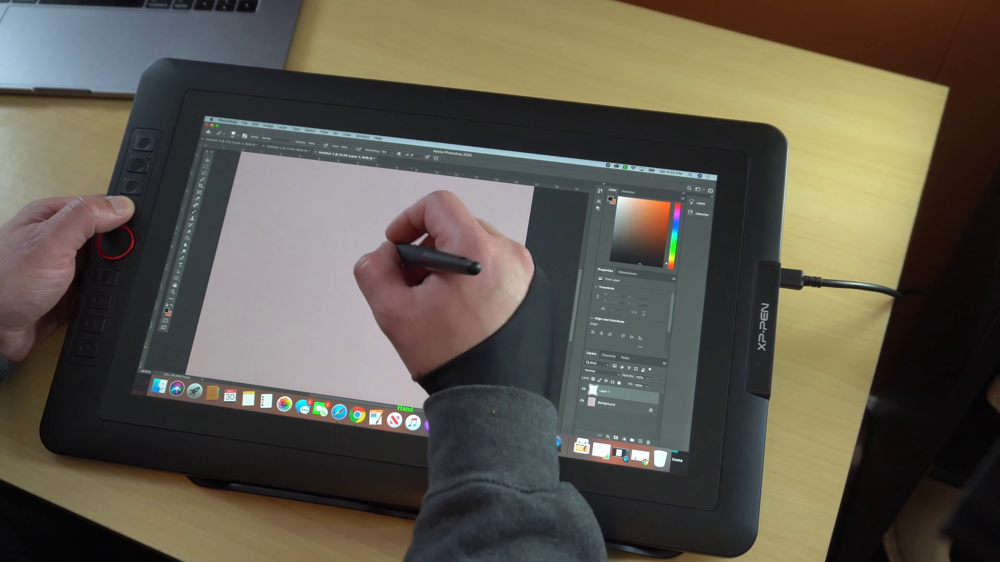
# Test moving the canvas around with the Hand tool while zooming in and out.
pyautogui.moveTo(384, 248); pyautogui.dragTo(375, 287)
pyautogui.scroll(1, 425, 275)
pyautogui.scroll(-2, 437, 298)
pyautogui.scroll(4, 425, 291)
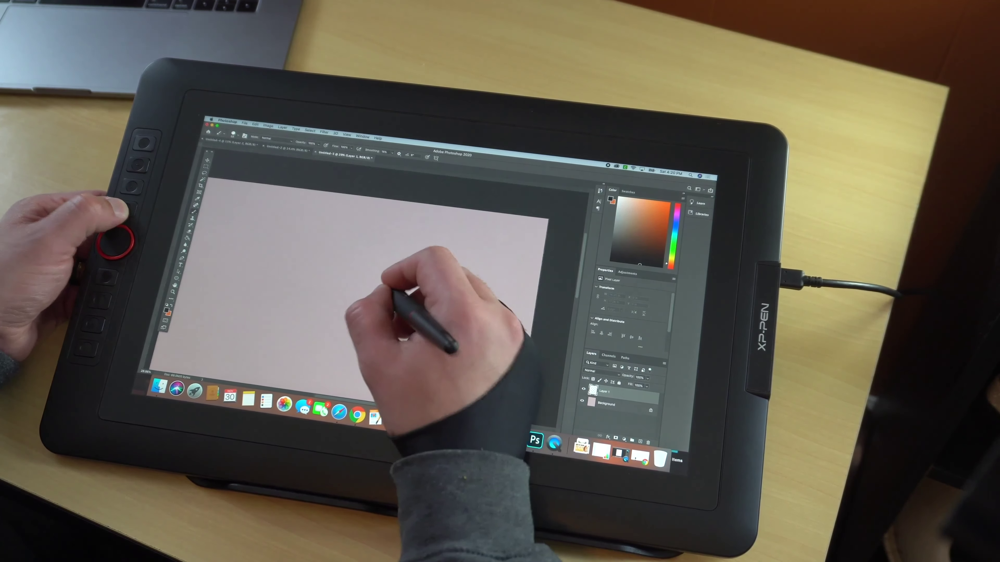
pyautogui.scroll(-4, 419, 327)
pyautogui.moveTo(410, 329); pyautogui.dragTo(476, 263)
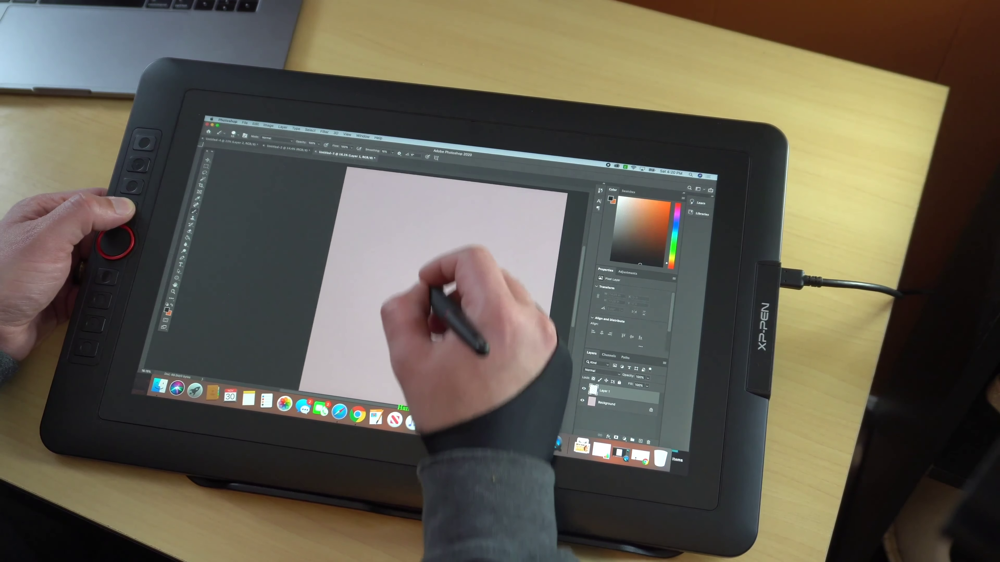
pyautogui.scroll(2, 431, 291)
pyautogui.scroll(-2, 429, 306)
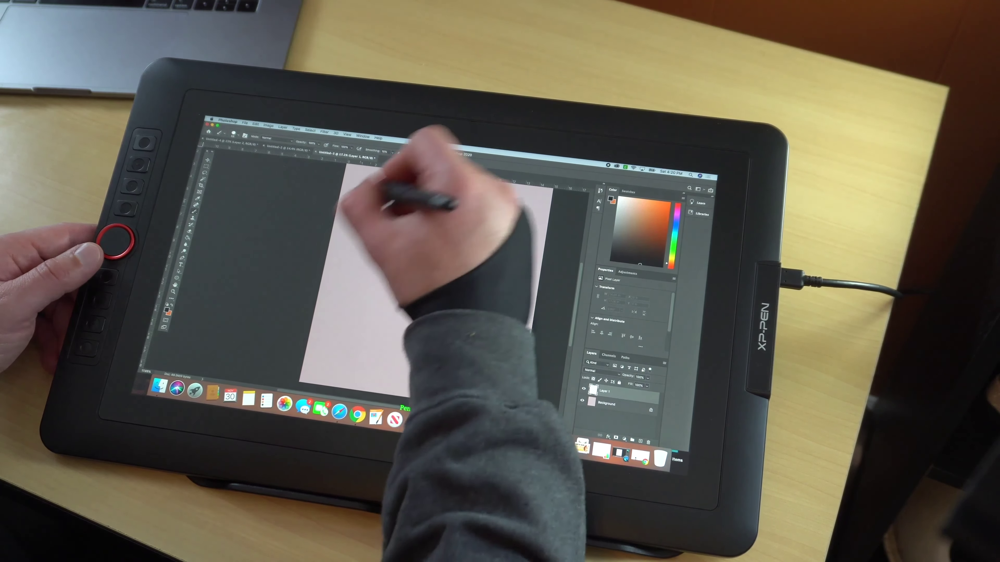
# Brush a large black S-shaped stroke across the canvas and undo it.
pyautogui.moveTo(393, 183)
pyautogui.mouseDown()
pyautogui.moveTo(499, 240)
pyautogui.moveTo(394, 340)
pyautogui.mouseUp()
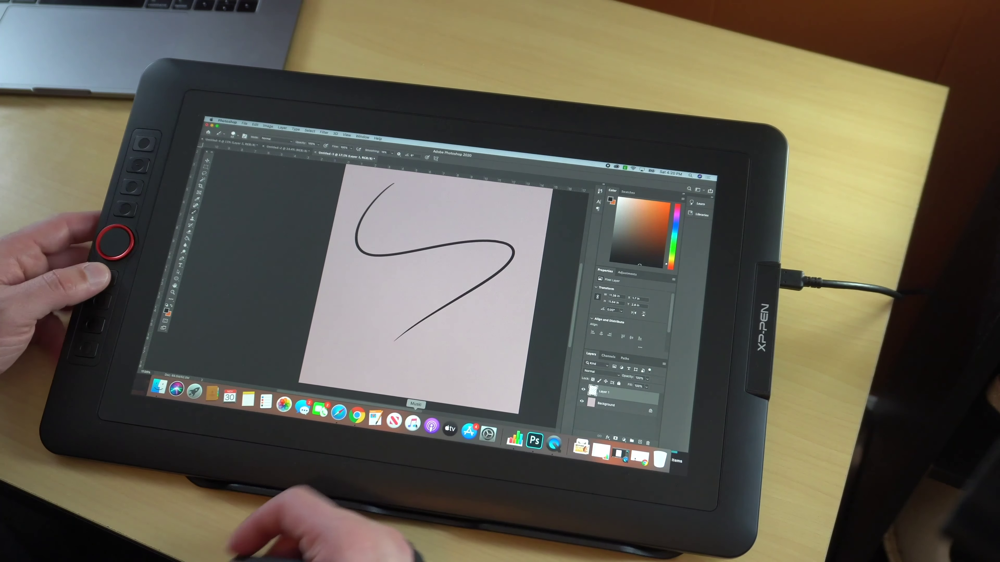
pyautogui.press('super+z')
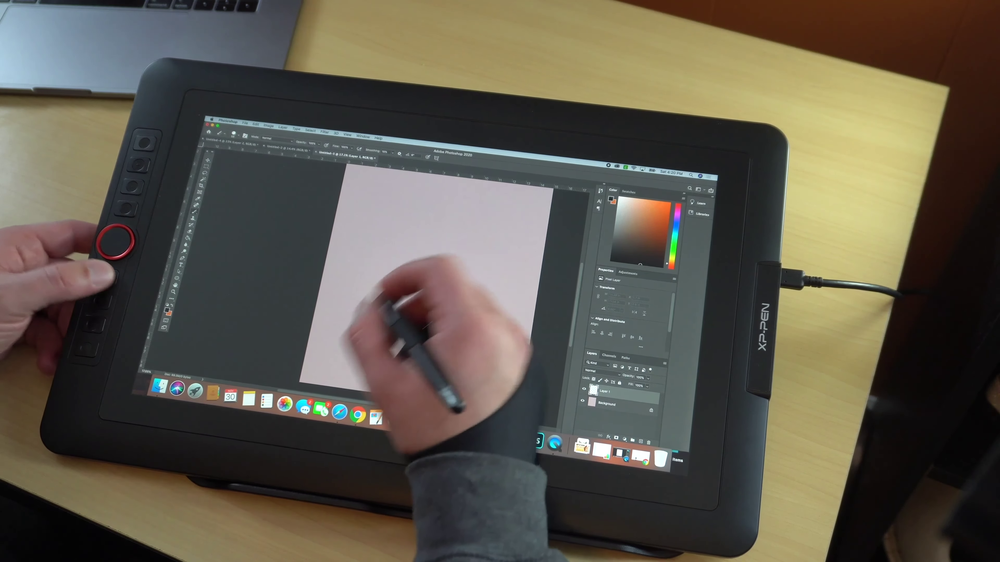
pyautogui.press('super+z')
# Brush a smaller S-shaped stroke mid-canvas, alternate undo and redo on it, and end with the stroke undone.
pyautogui.moveTo(407, 248)
pyautogui.mouseDown()
pyautogui.moveTo(473, 280)
pyautogui.moveTo(452, 331)
pyautogui.mouseUp()
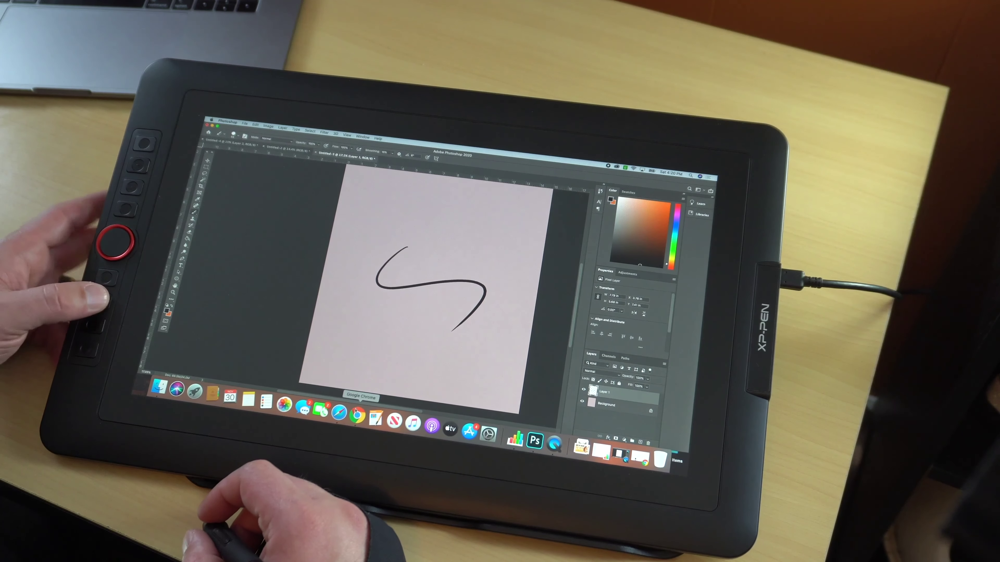
pyautogui.press('super+z')
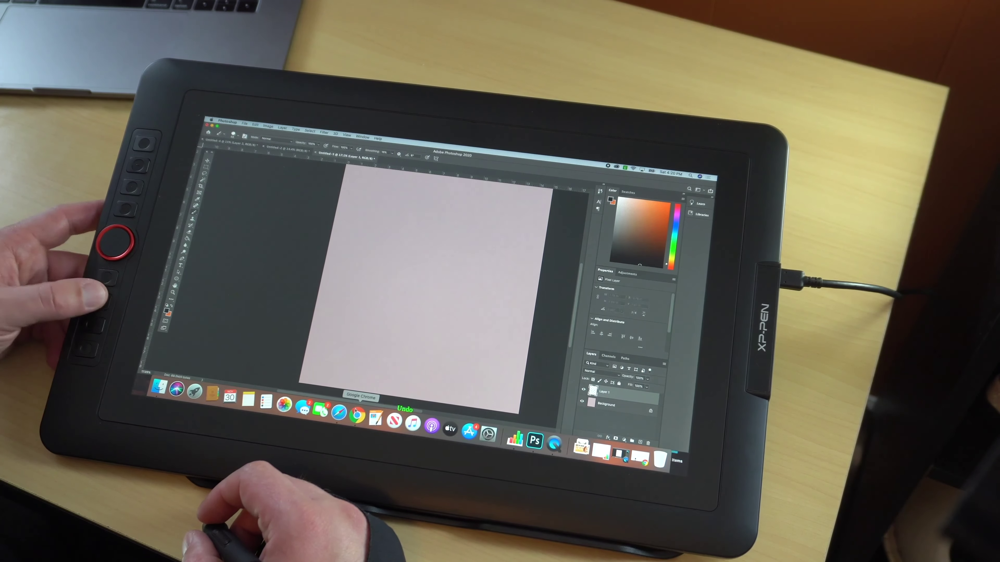
pyautogui.press('super+shift+z')
pyautogui.press('super+z')
pyautogui.press('super+shift+z')
pyautogui.press('super+z')
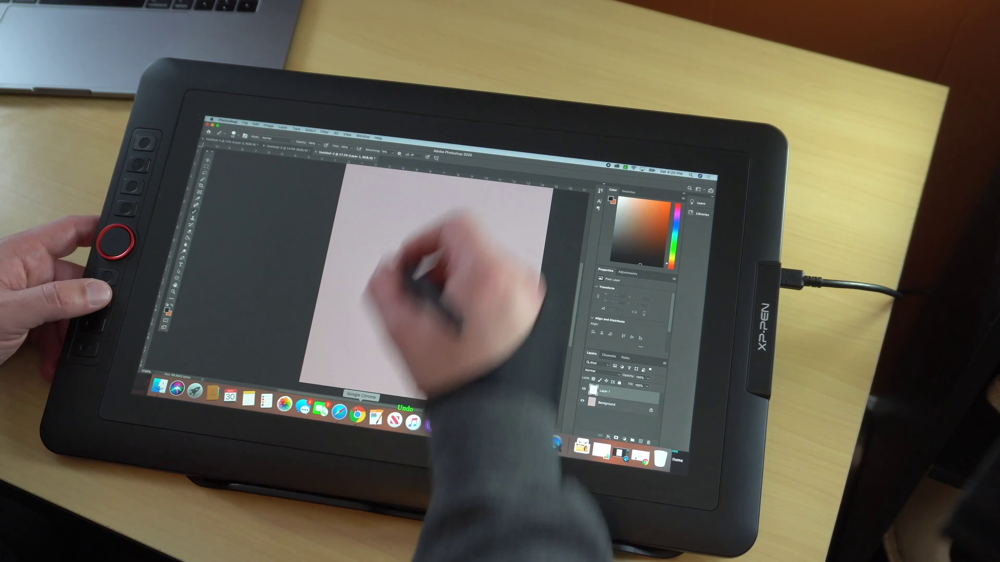
# Brush another S-shaped stroke on the empty canvas, undo and redo it once, and undo it again.
pyautogui.moveTo(401, 215)
pyautogui.mouseDown()
pyautogui.moveTo(456, 290)
pyautogui.moveTo(429, 356)
pyautogui.mouseUp()
pyautogui.press('super+z')
pyautogui.press('super+shift+z')
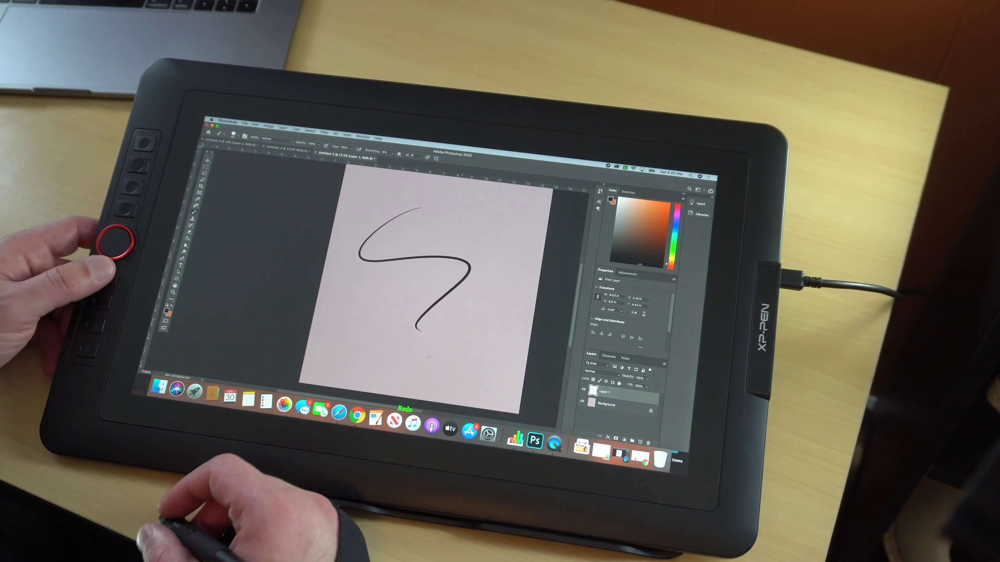
pyautogui.press('super+z')
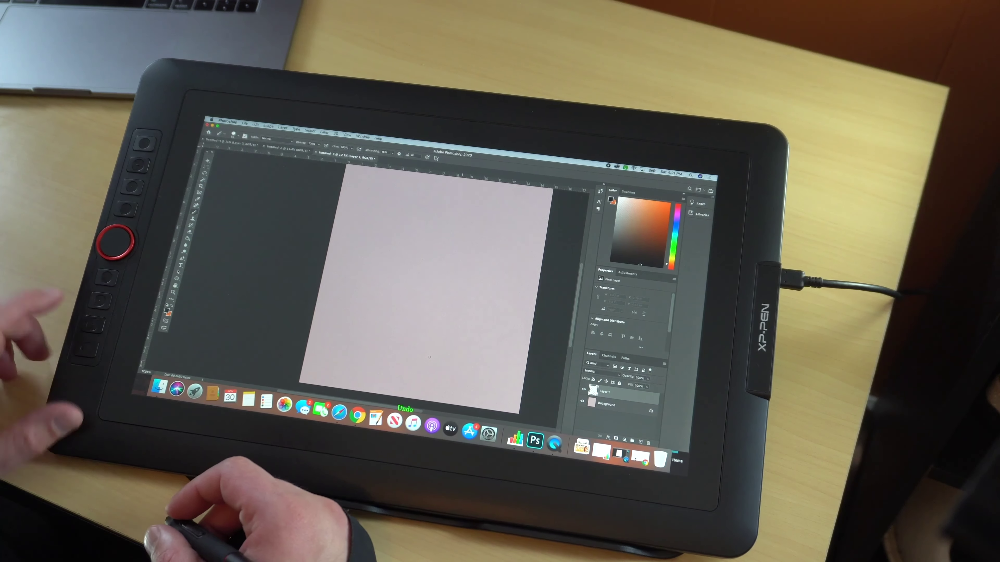
# Open the New Layer dialog and cancel it, and try the toggle between the eraser and the pen.
pyautogui.press('super+shift+n')
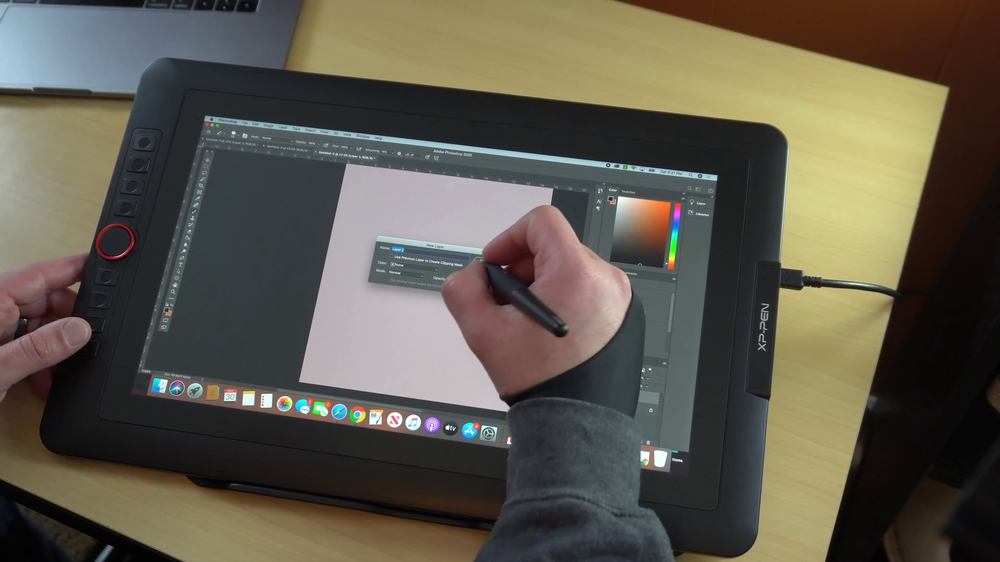
pyautogui.click(478, 266)
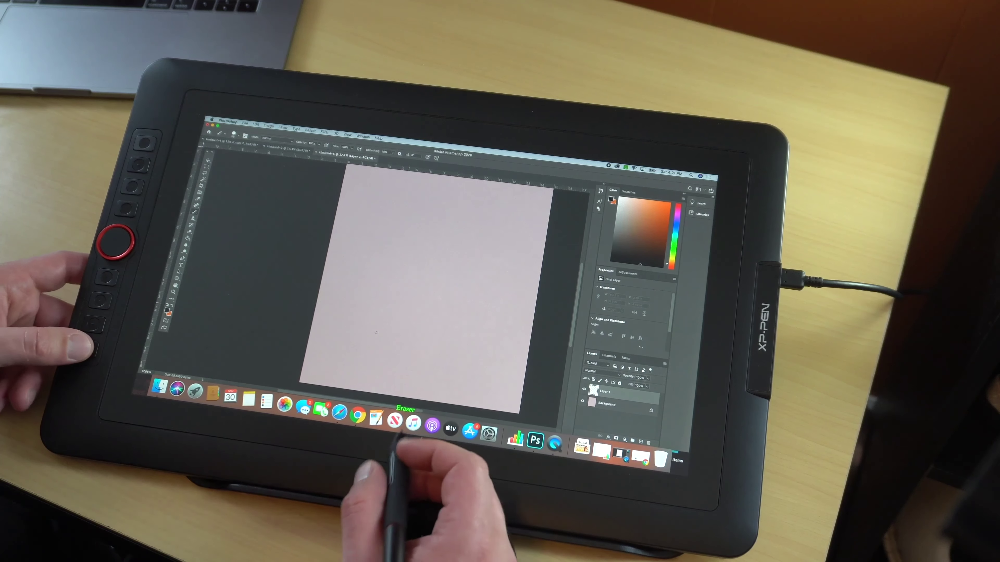
pyautogui.press('e')
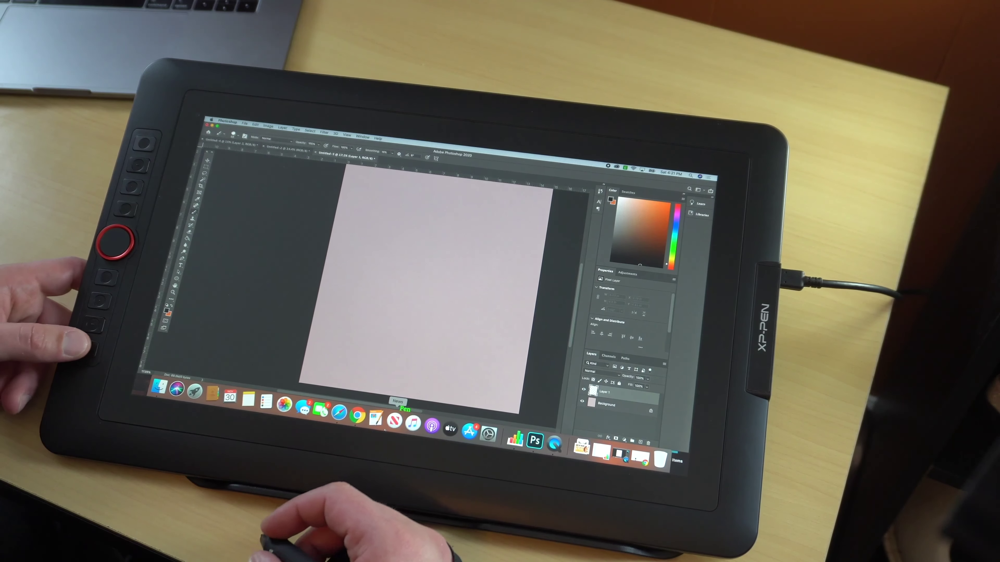
# Switch to the Brush tool, and open and close the brush preset picker over the canvas.
pyautogui.press('b')
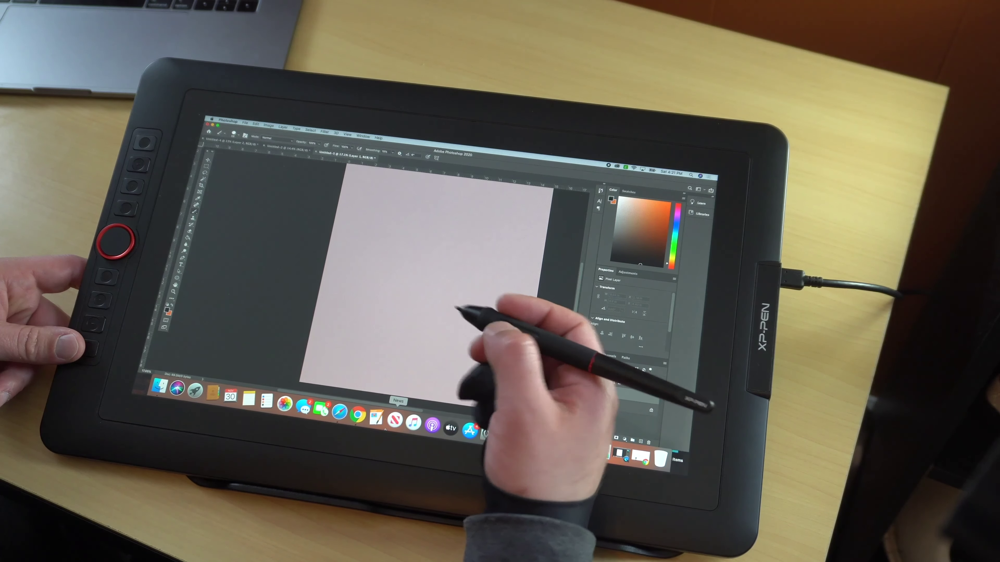
pyautogui.rightClick(462, 340)
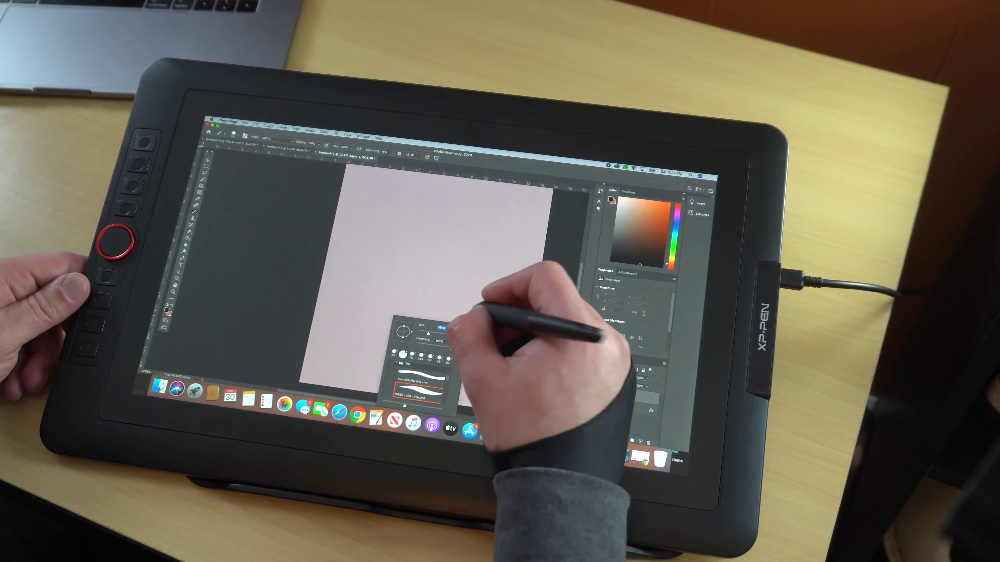
pyautogui.click(475, 309)
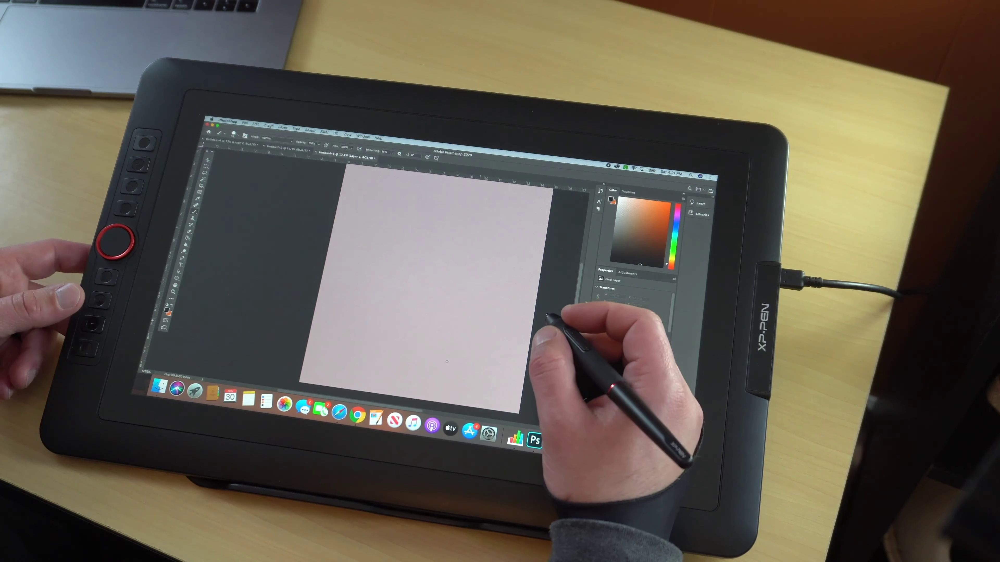
# Set the foreground color to a bright blue in the Color Picker.
pyautogui.press('super+minus')
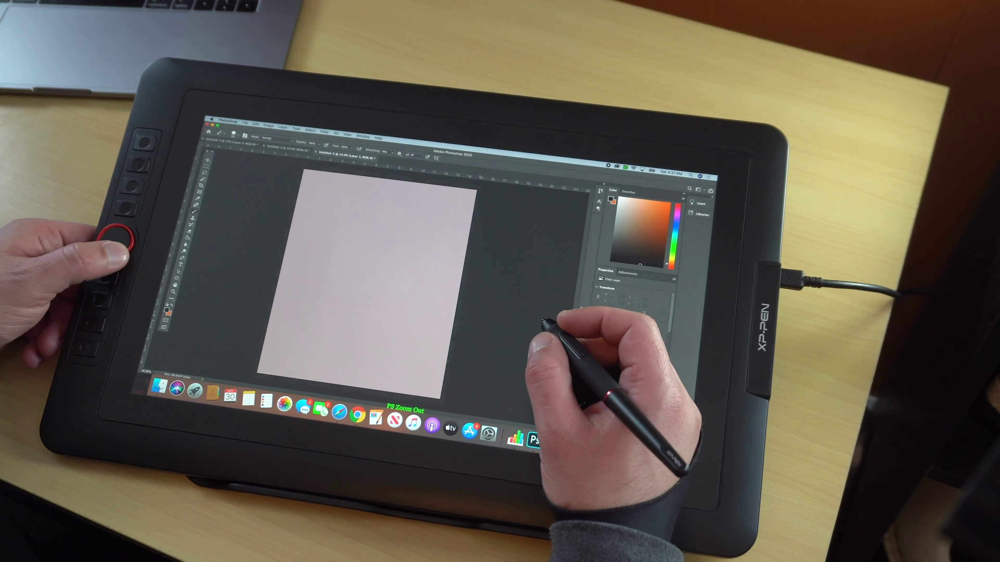
pyautogui.press('super+plus')
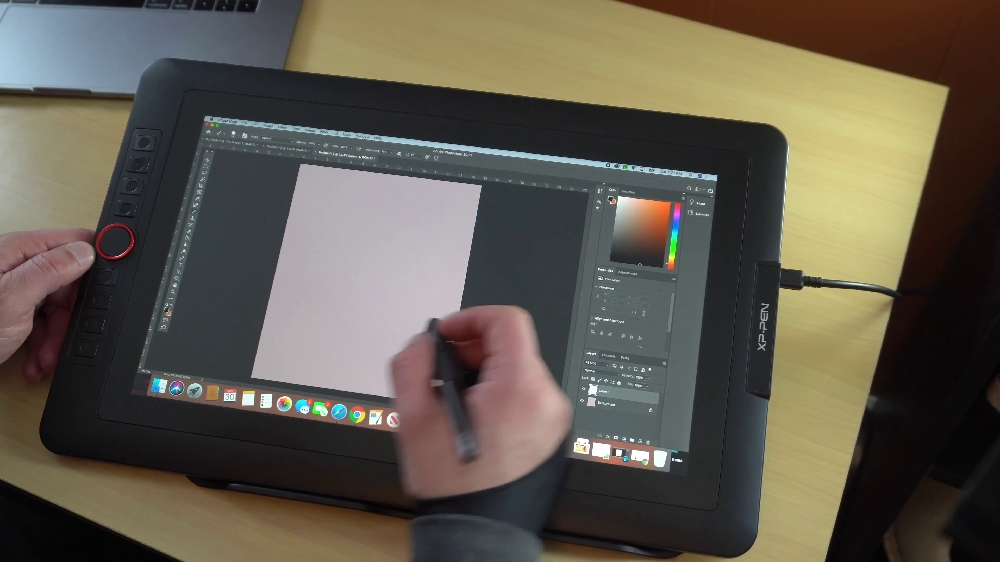
pyautogui.click(167, 311)
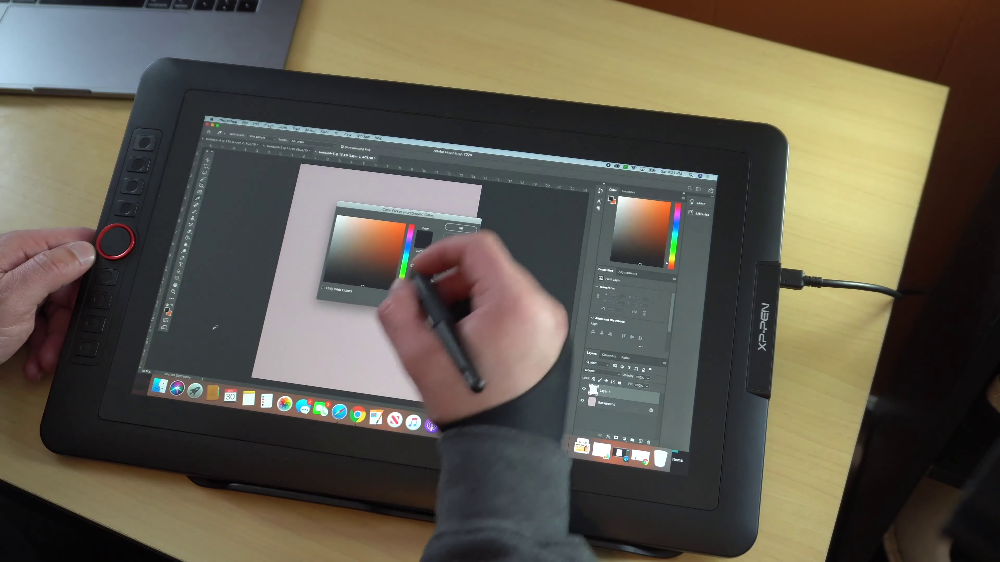
pyautogui.click(408, 246)
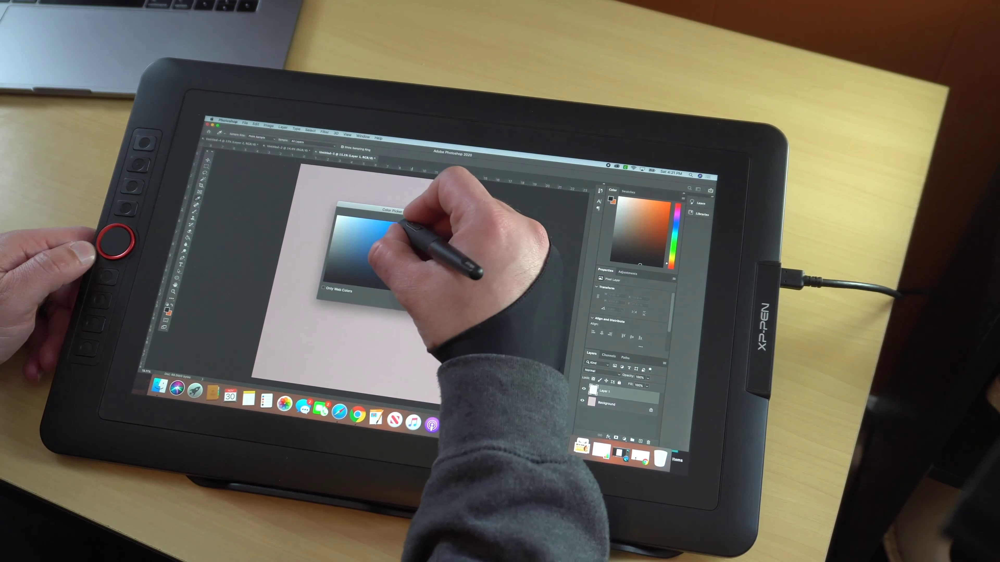
pyautogui.click(449, 228)
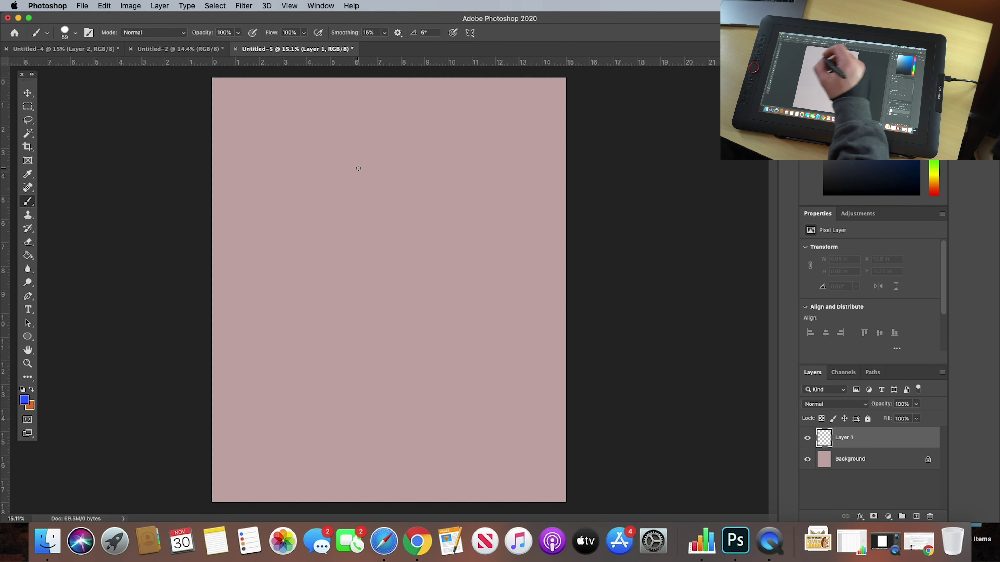
# Sketch a wide diamond-shaped head outline in loose blue strokes on Layer 1, about 12.5 in wide and 7.25 in high.
pyautogui.moveTo(329, 153); pyautogui.dragTo(288, 185)
pyautogui.moveTo(271, 193); pyautogui.dragTo(382, 112)
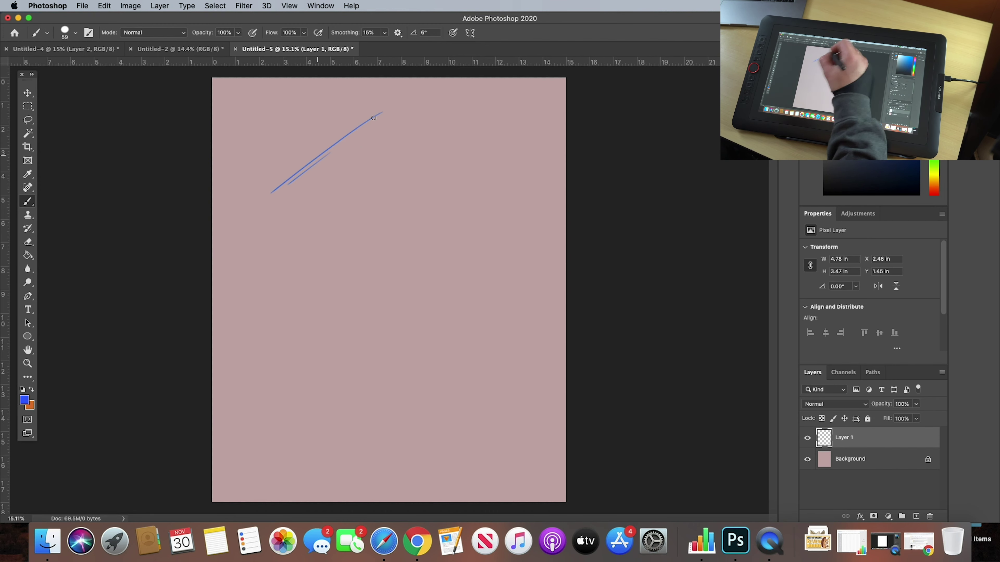
pyautogui.moveTo(253, 198); pyautogui.dragTo(331, 252)
pyautogui.moveTo(251, 207); pyautogui.dragTo(405, 272)
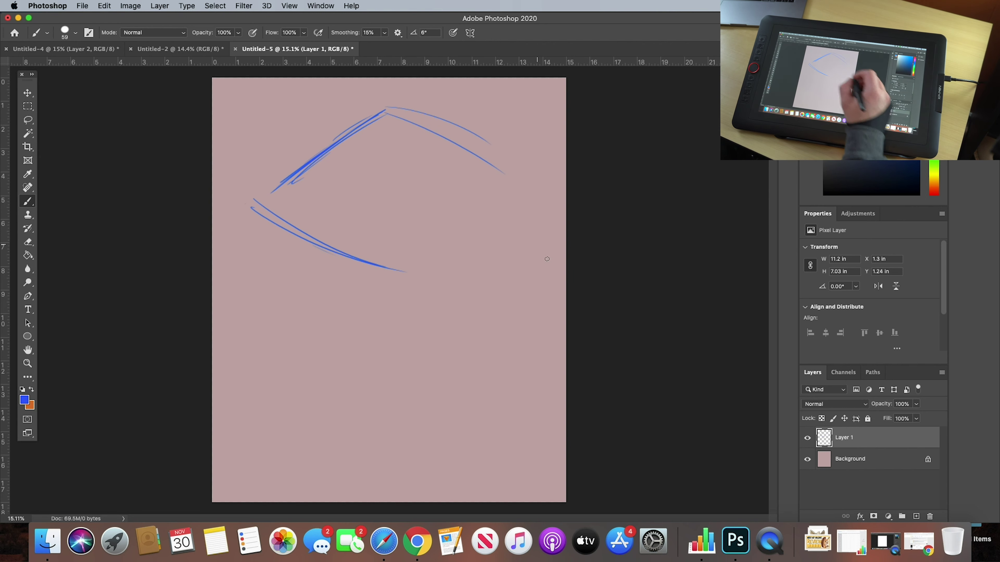
pyautogui.moveTo(523, 180); pyautogui.dragTo(392, 268)
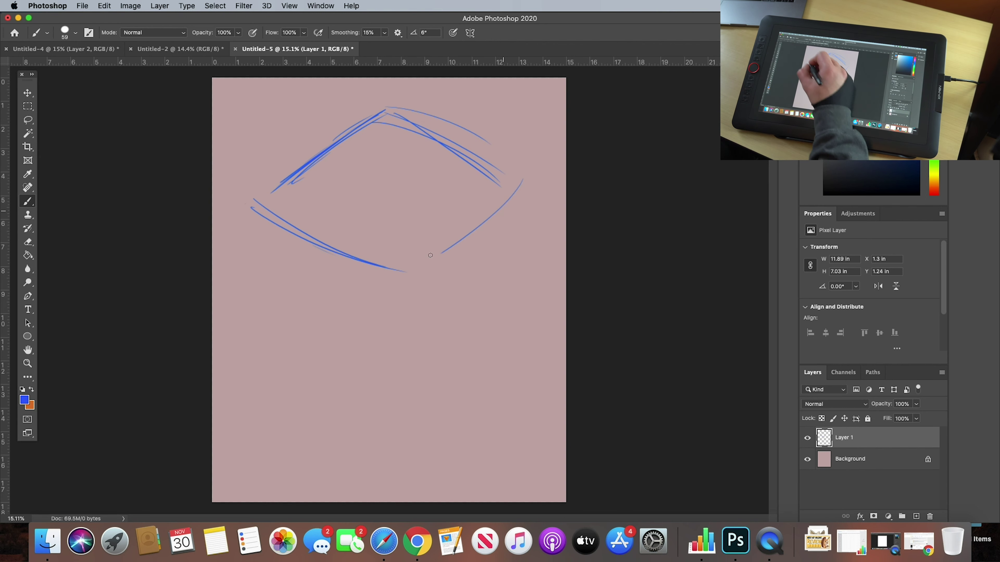
pyautogui.moveTo(508, 206); pyautogui.dragTo(441, 253)
pyautogui.moveTo(262, 206); pyautogui.dragTo(381, 264)
pyautogui.moveTo(527, 191); pyautogui.dragTo(381, 265)
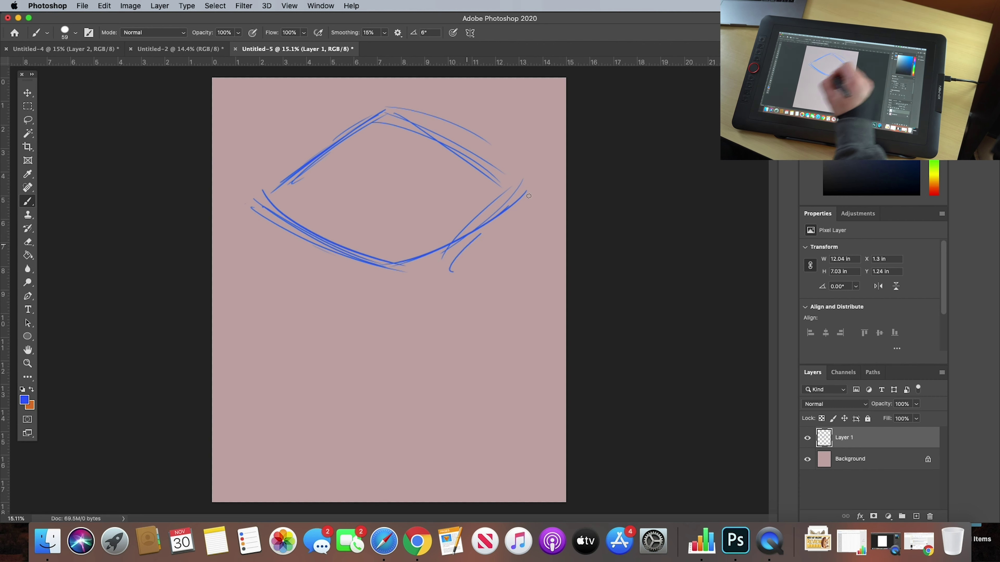
pyautogui.moveTo(539, 187); pyautogui.dragTo(401, 277)
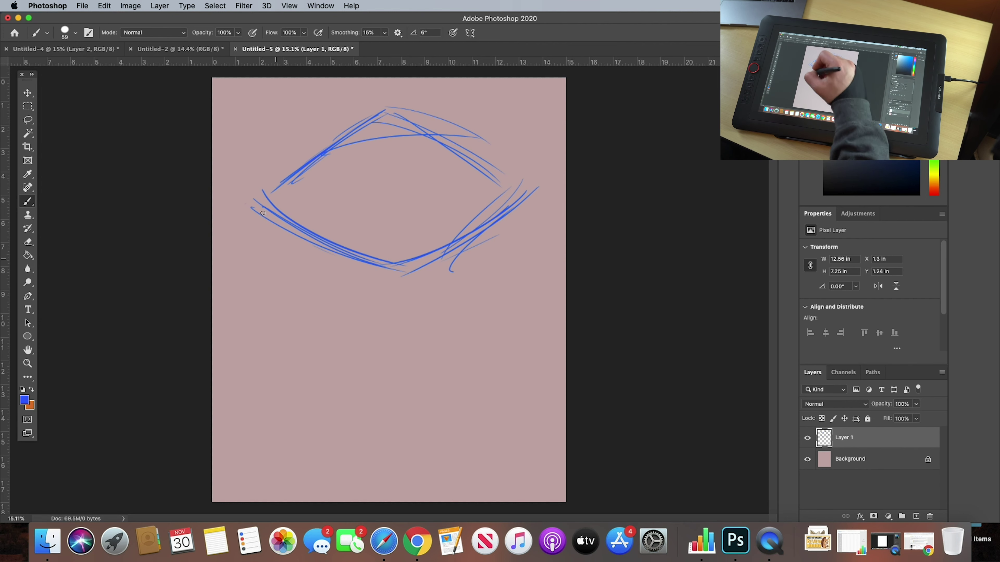
# Sketch the body below the head with curved sides, a rounded base, legs and feet, and add two pointed ears.
pyautogui.moveTo(268, 205); pyautogui.dragTo(277, 390)
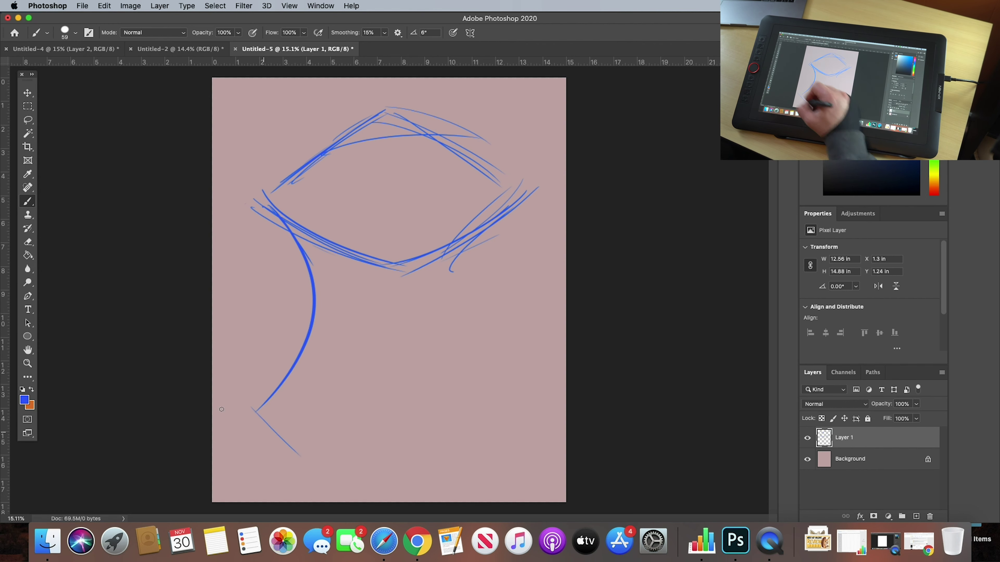
pyautogui.moveTo(220, 407); pyautogui.dragTo(350, 482)
pyautogui.moveTo(322, 462); pyautogui.dragTo(412, 459)
pyautogui.moveTo(443, 253); pyautogui.dragTo(490, 389)
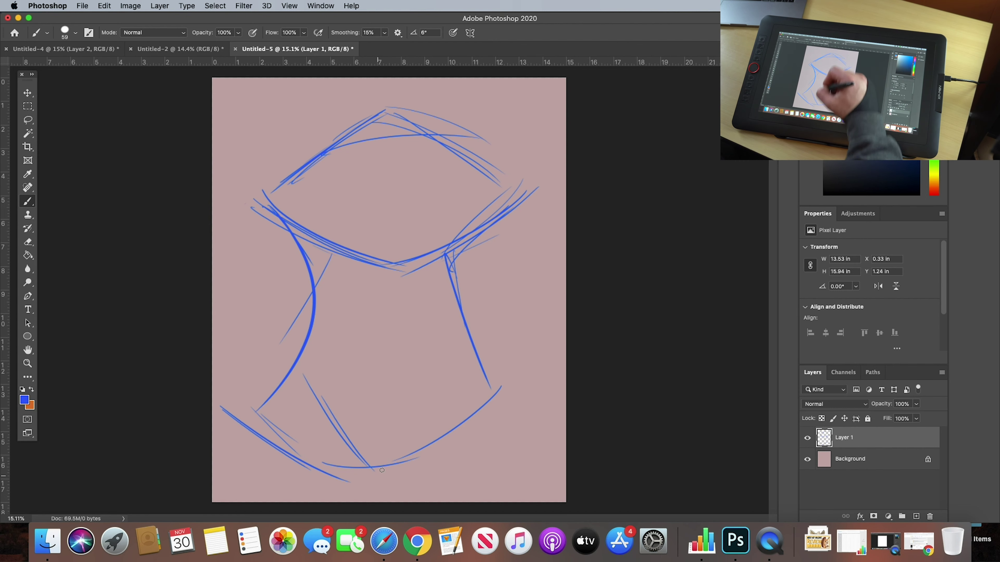
pyautogui.moveTo(454, 387); pyautogui.dragTo(416, 470)
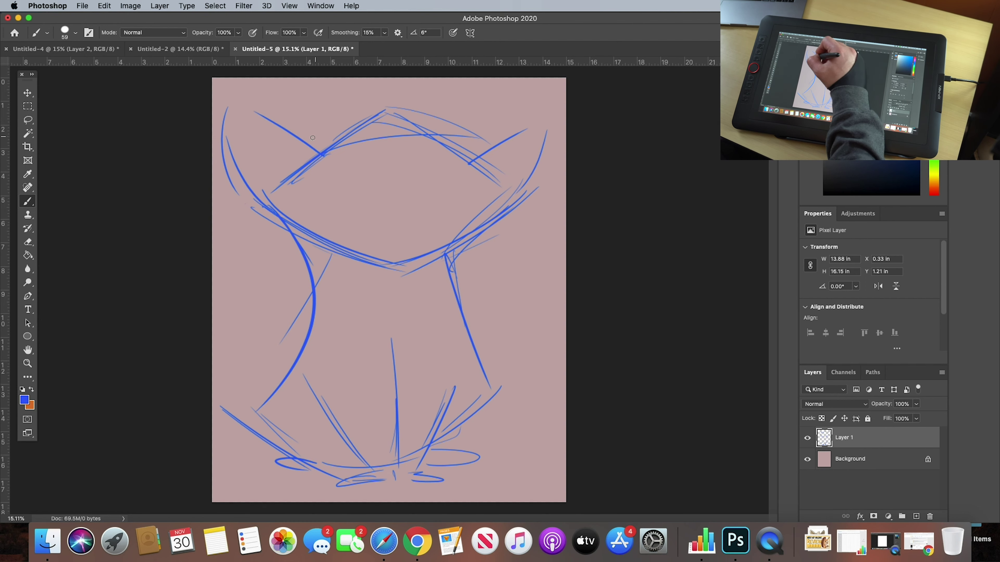
# Sketch a Santa hat between the ears with a pom-pom hanging beside the head, and add inner ear lines.
pyautogui.moveTo(299, 127); pyautogui.dragTo(440, 112)
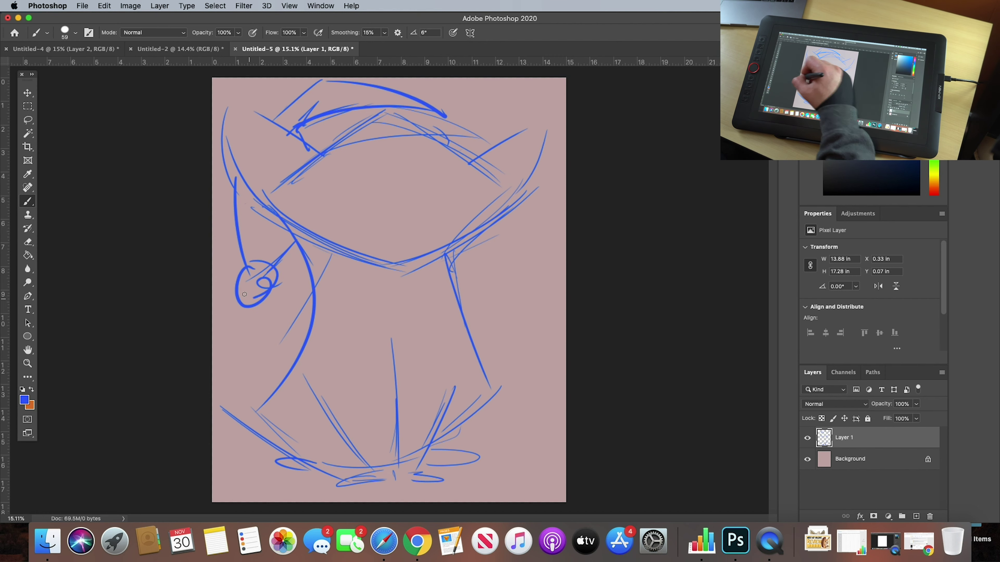
pyautogui.moveTo(244, 294); pyautogui.dragTo(251, 270)
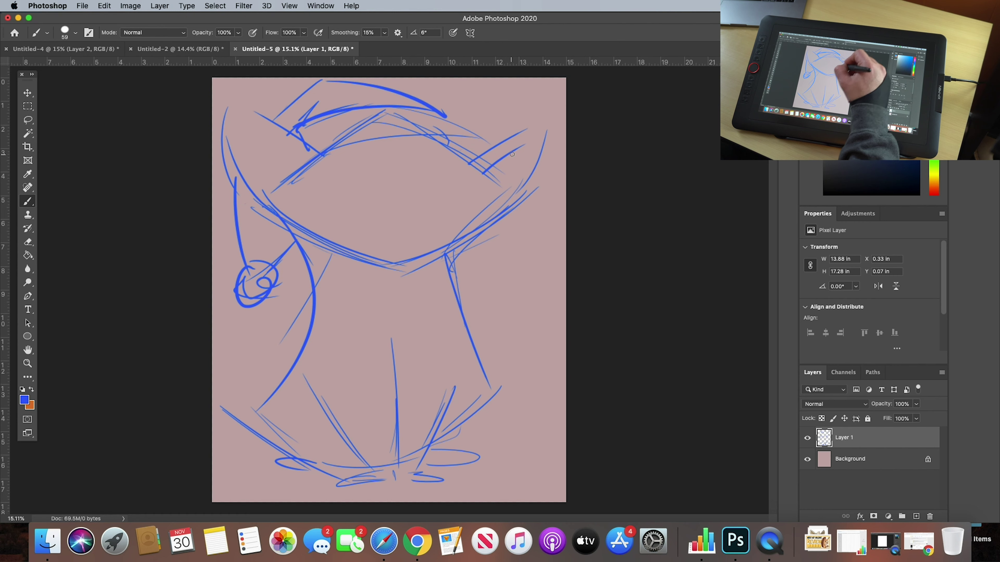
pyautogui.moveTo(249, 125); pyautogui.dragTo(269, 160)
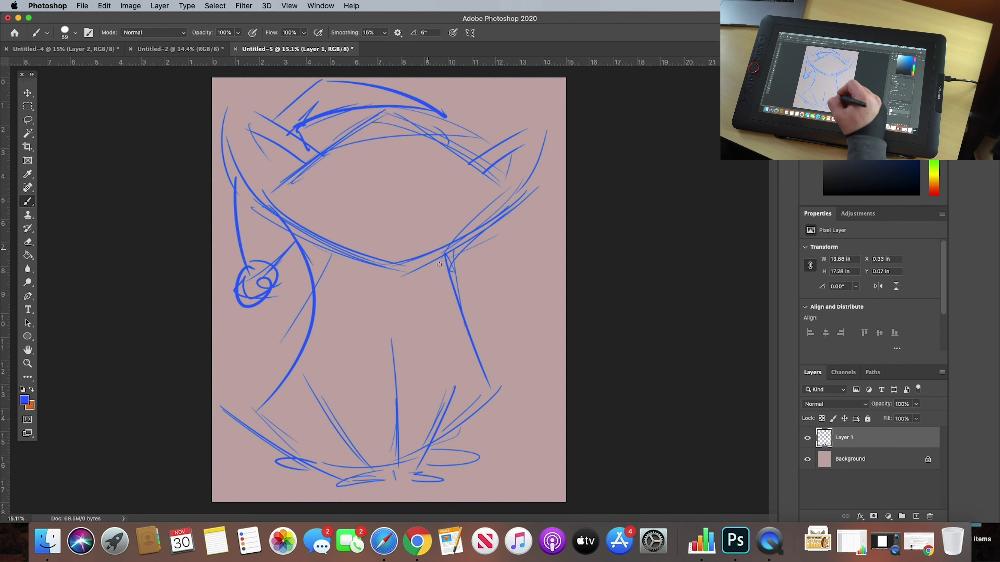
# Reinforce the body's side contours and sketch a large curved tail with a jagged fur marking beside the body.
pyautogui.moveTo(490, 396); pyautogui.dragTo(440, 449)
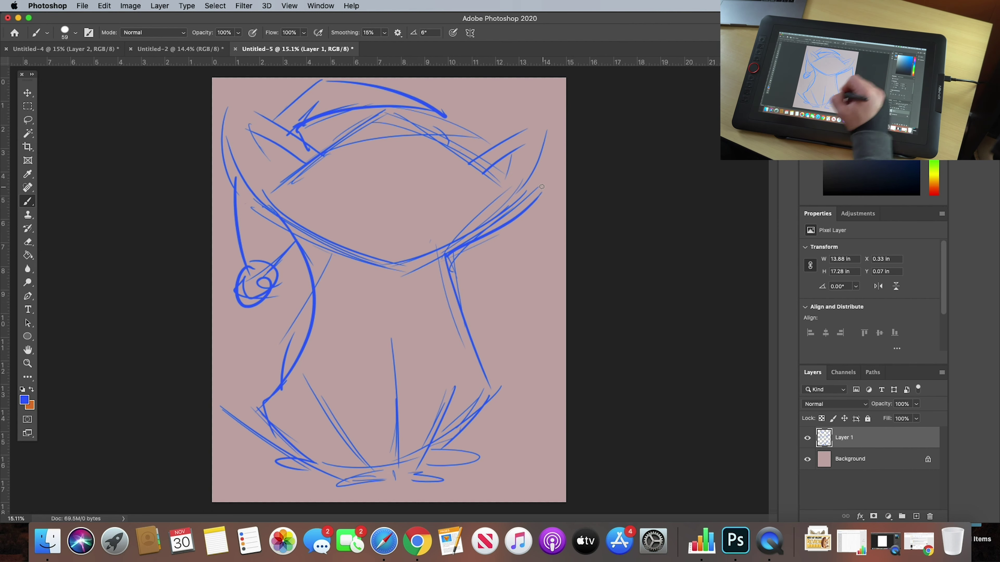
pyautogui.moveTo(542, 186); pyautogui.dragTo(486, 382)
pyautogui.moveTo(315, 309); pyautogui.dragTo(280, 368)
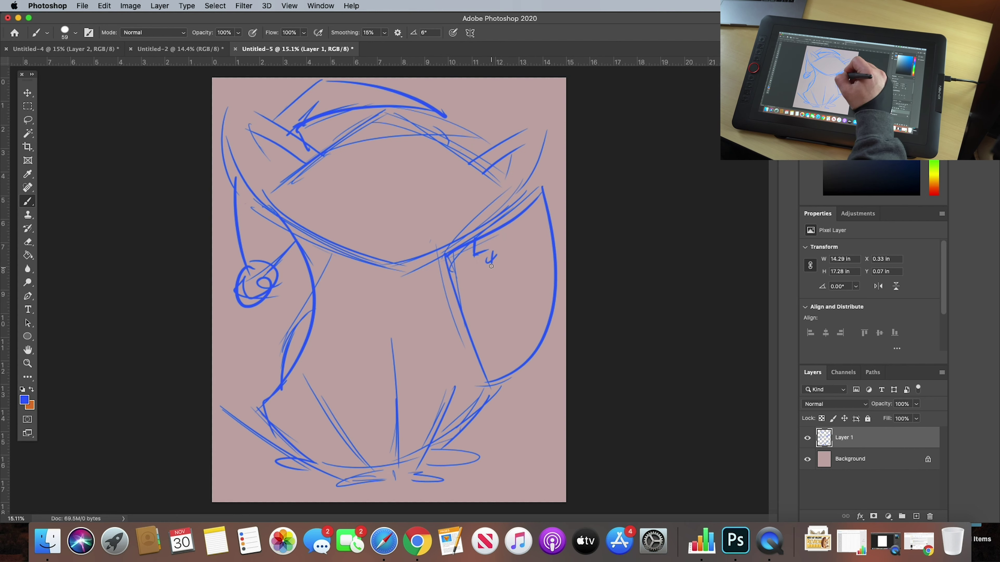
pyautogui.moveTo(538, 206); pyautogui.dragTo(522, 346)
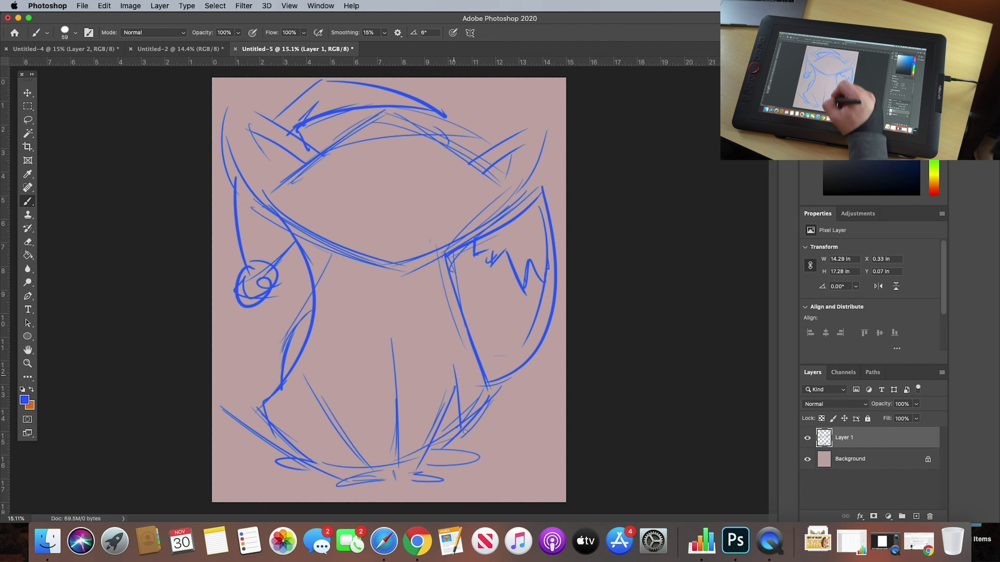
# Sketch a gift box in front of the tail, with vertical and horizontal ribbons and a large bow on top.
pyautogui.moveTo(449, 357); pyautogui.dragTo(468, 472)
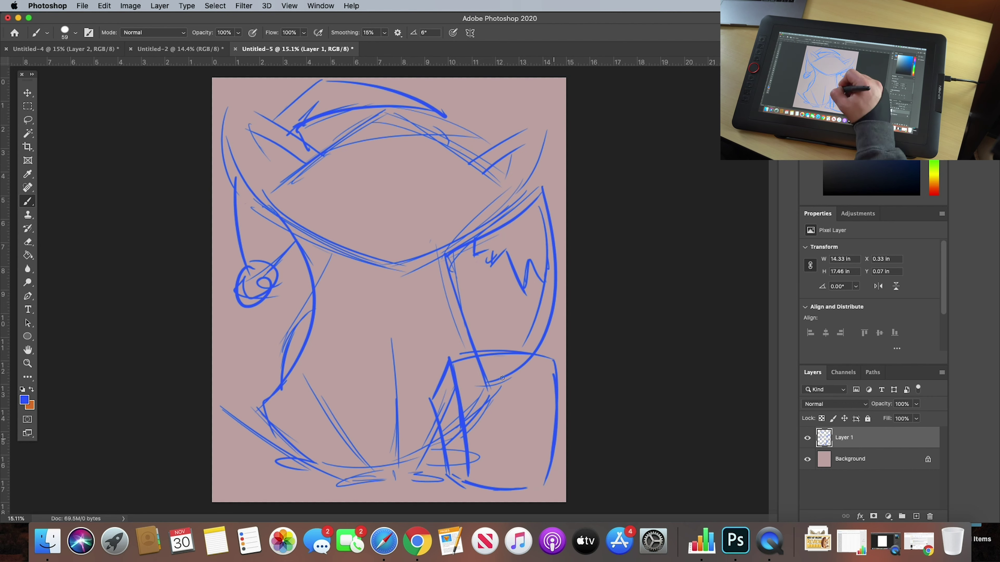
pyautogui.moveTo(492, 355); pyautogui.dragTo(491, 487)
pyautogui.moveTo(526, 342); pyautogui.dragTo(516, 478)
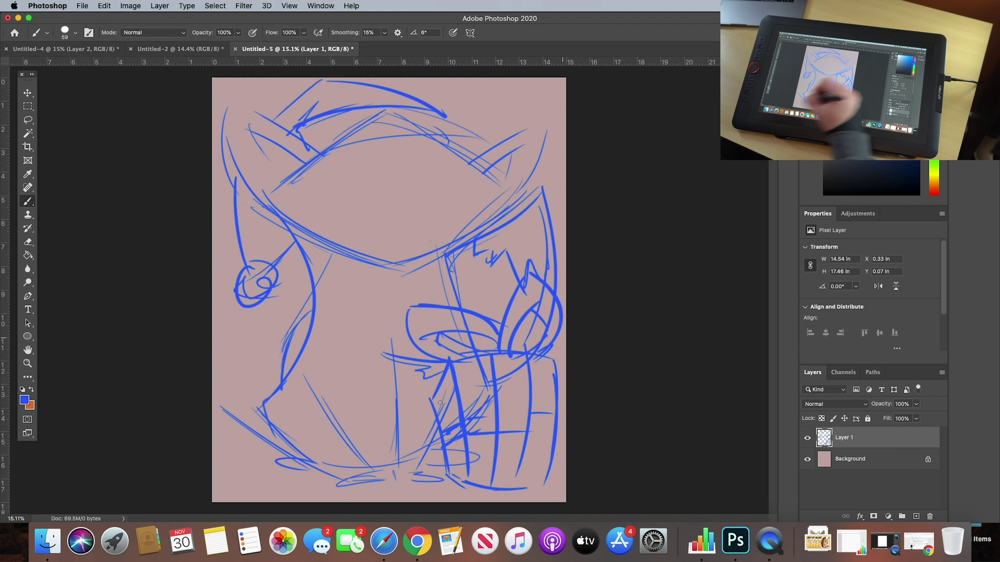
# Strengthen the head outline and pointed cheeks, and draw a horizontal guide line across the face with an oval nose.
pyautogui.moveTo(311, 163)
pyautogui.mouseDown()
pyautogui.moveTo(214, 199)
pyautogui.moveTo(346, 252)
pyautogui.mouseUp()
pyautogui.moveTo(242, 203); pyautogui.dragTo(446, 257)
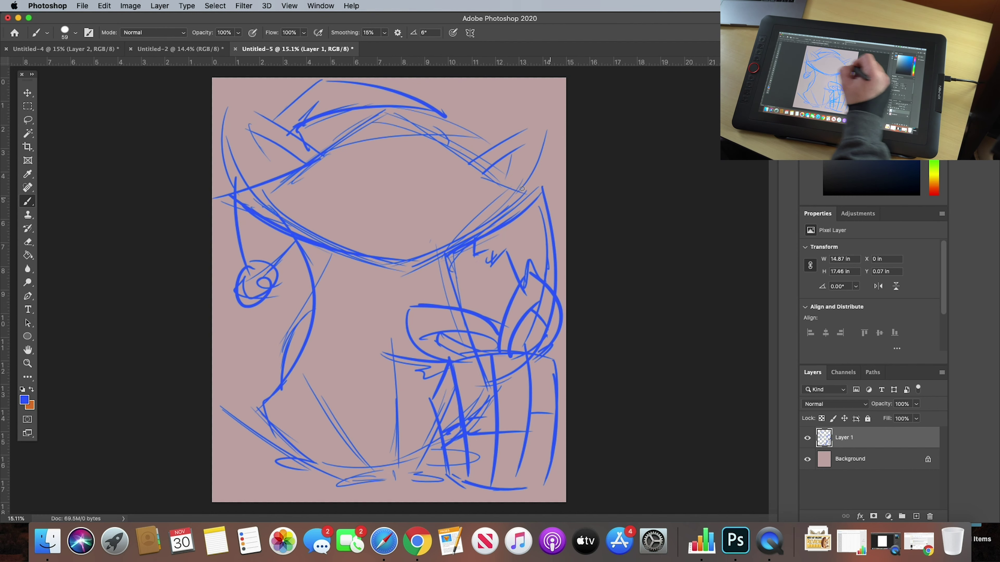
pyautogui.moveTo(236, 197); pyautogui.dragTo(293, 189)
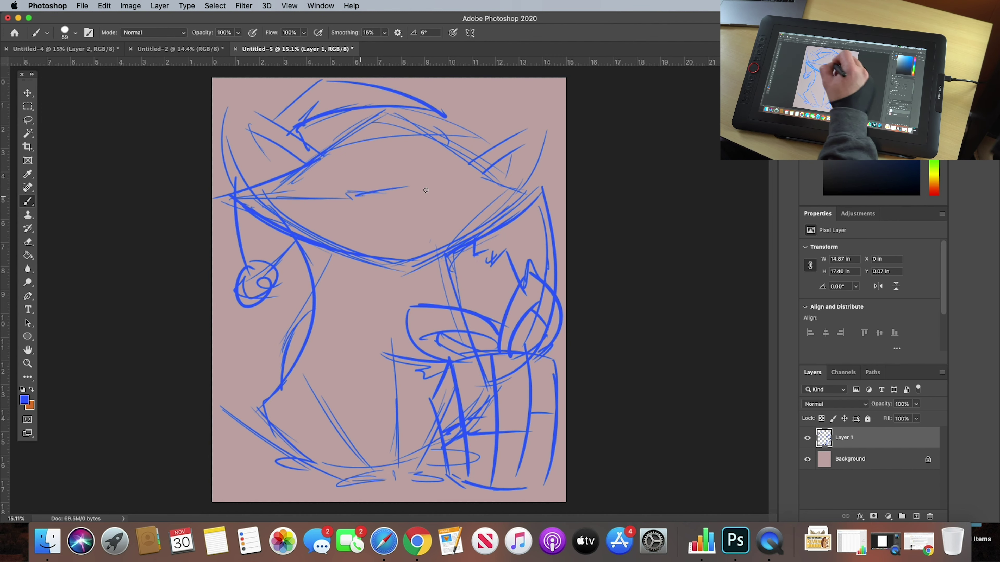
pyautogui.moveTo(425, 190); pyautogui.dragTo(549, 191)
pyautogui.moveTo(393, 188)
pyautogui.mouseDown()
pyautogui.moveTo(435, 190)
pyautogui.moveTo(380, 194)
pyautogui.mouseUp()
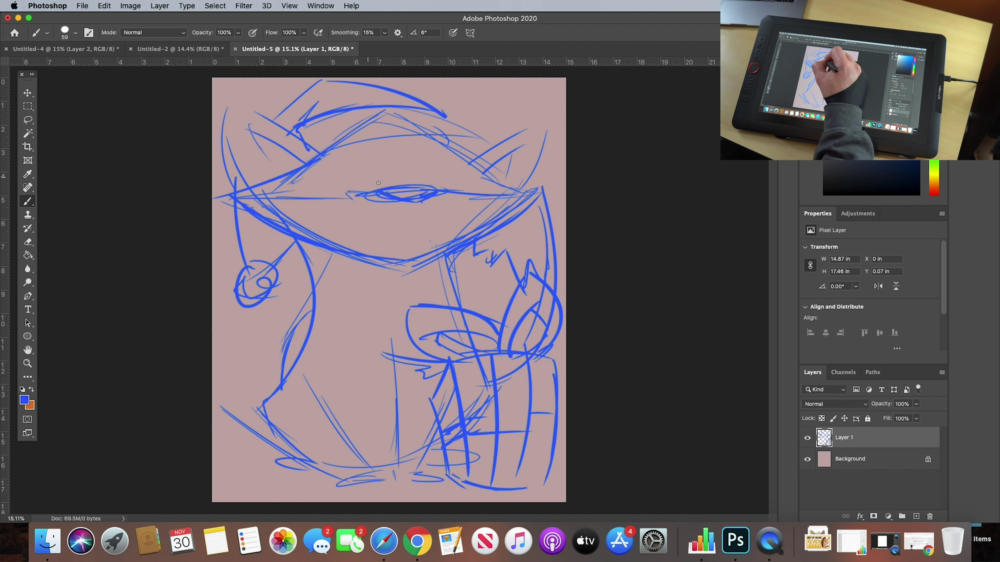
# Draw squinting closed eyes, brow strokes and a wide open smile on the face.
pyautogui.moveTo(378, 183); pyautogui.dragTo(311, 183)
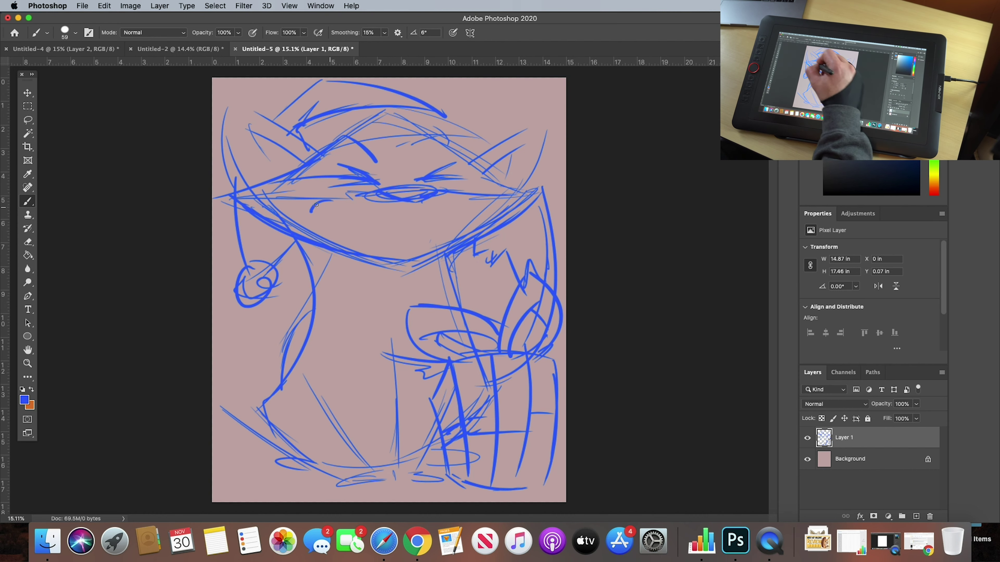
pyautogui.moveTo(316, 204); pyautogui.dragTo(418, 221)
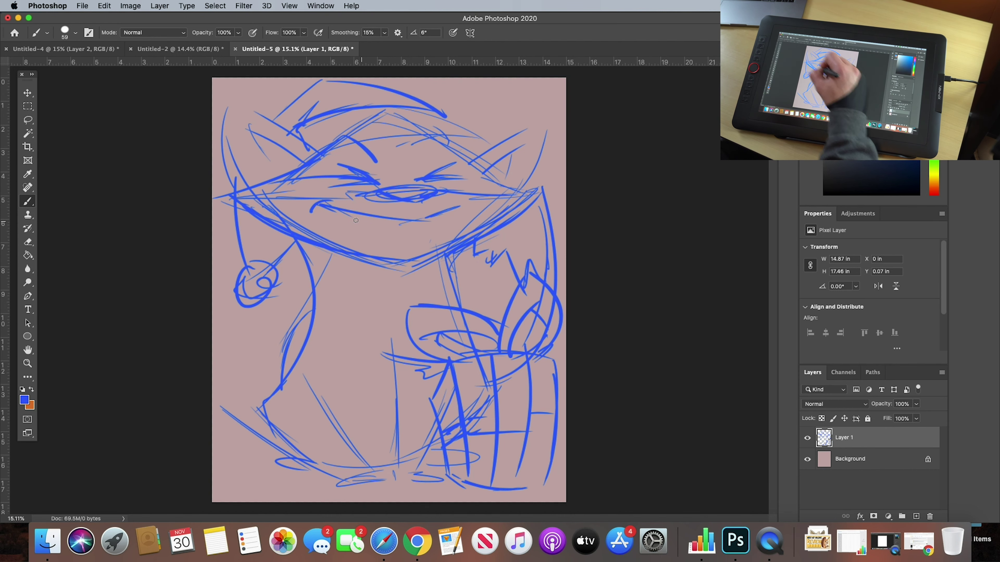
pyautogui.moveTo(329, 206); pyautogui.dragTo(413, 249)
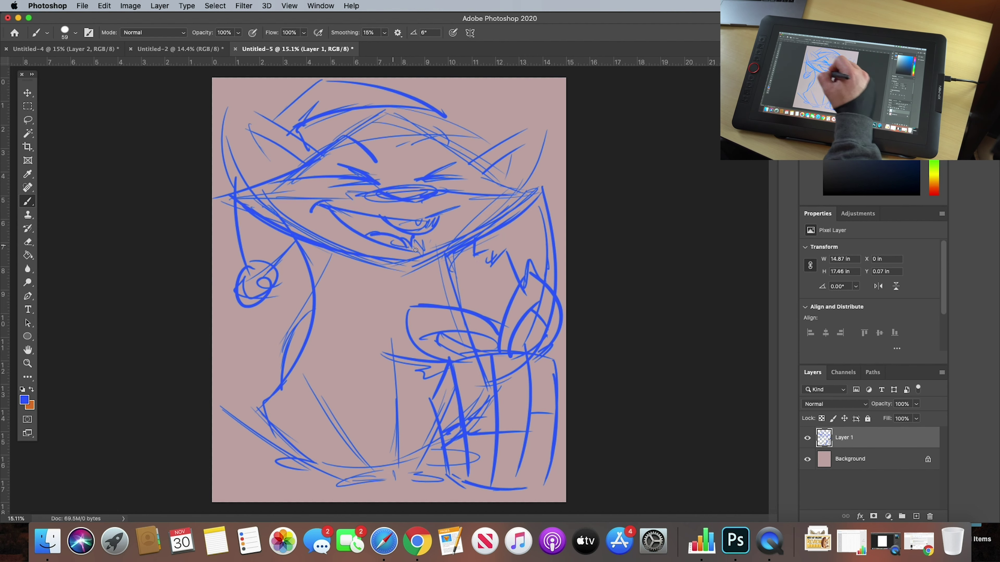
# Darken both ear outlines, and add a second brim line and jagged fur trim to the Santa hat.
pyautogui.moveTo(235, 106)
pyautogui.mouseDown()
pyautogui.moveTo(331, 163)
pyautogui.moveTo(247, 188)
pyautogui.mouseUp()
pyautogui.moveTo(452, 172)
pyautogui.mouseDown()
pyautogui.moveTo(518, 131)
pyautogui.moveTo(542, 182)
pyautogui.mouseUp()
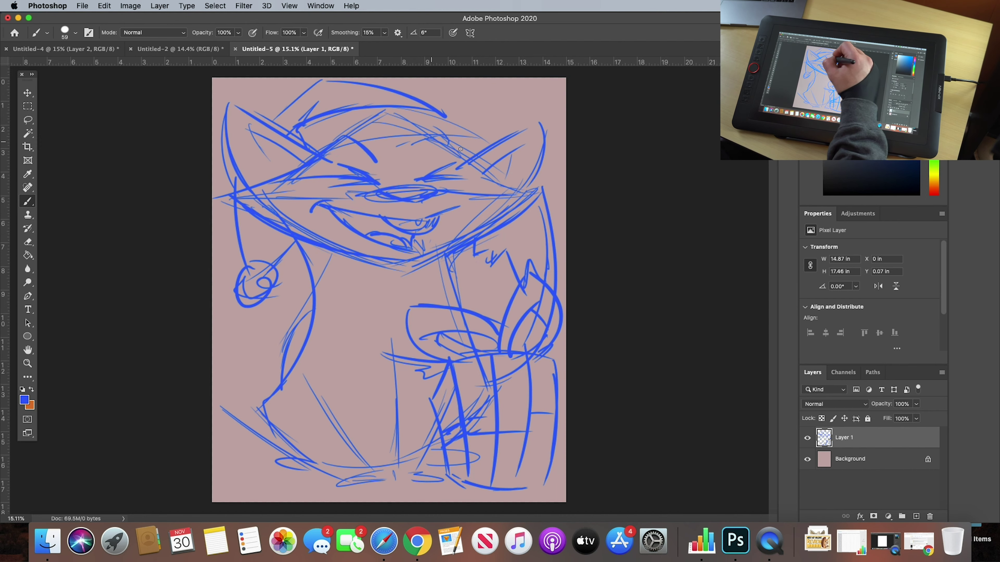
pyautogui.moveTo(435, 101)
pyautogui.mouseDown()
pyautogui.moveTo(311, 111)
pyautogui.moveTo(337, 120)
pyautogui.mouseUp()
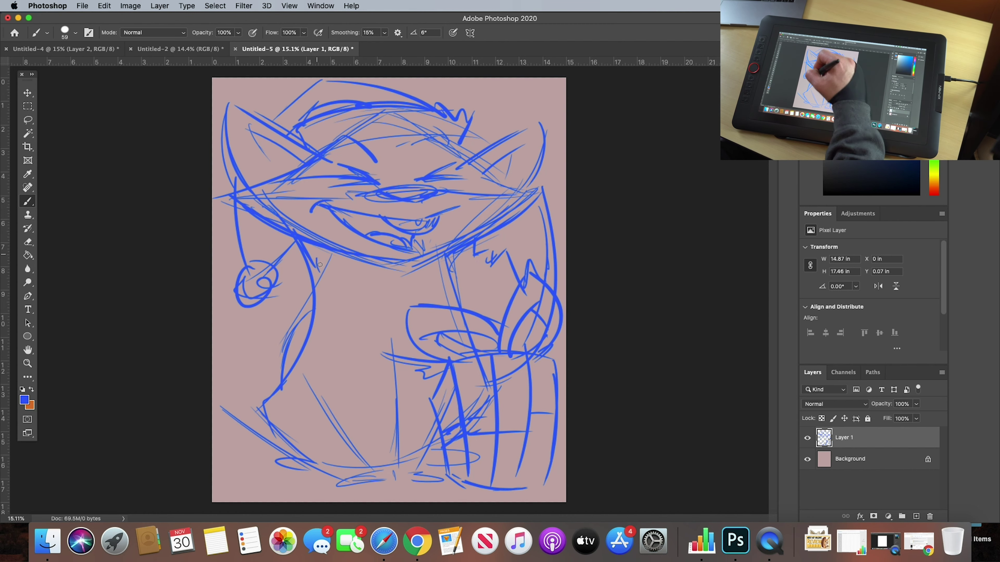
# Draw the chest contour lines running down from the neck and reinforce the body's side near the hind leg.
pyautogui.moveTo(320, 260); pyautogui.dragTo(397, 379)
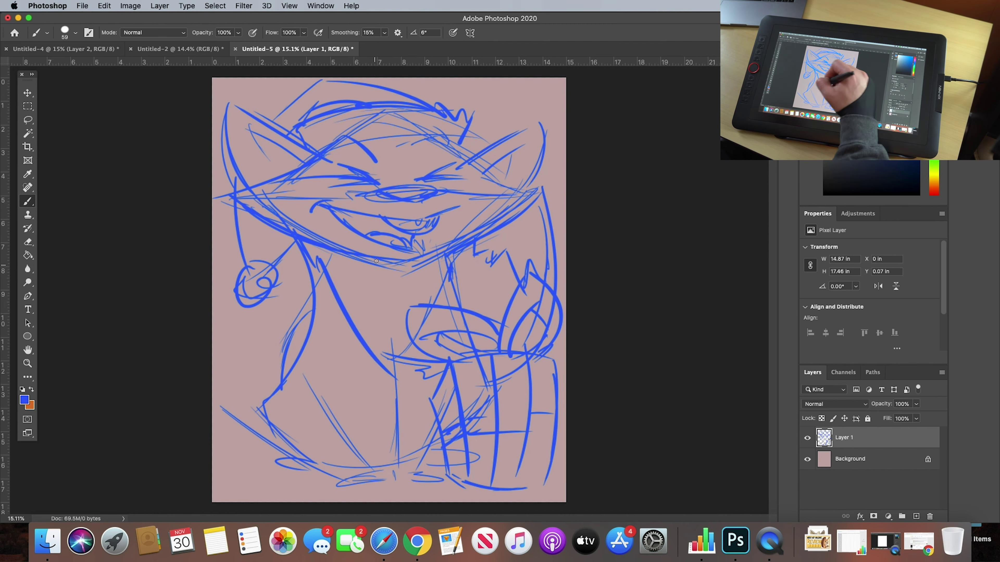
pyautogui.moveTo(412, 262); pyautogui.dragTo(422, 344)
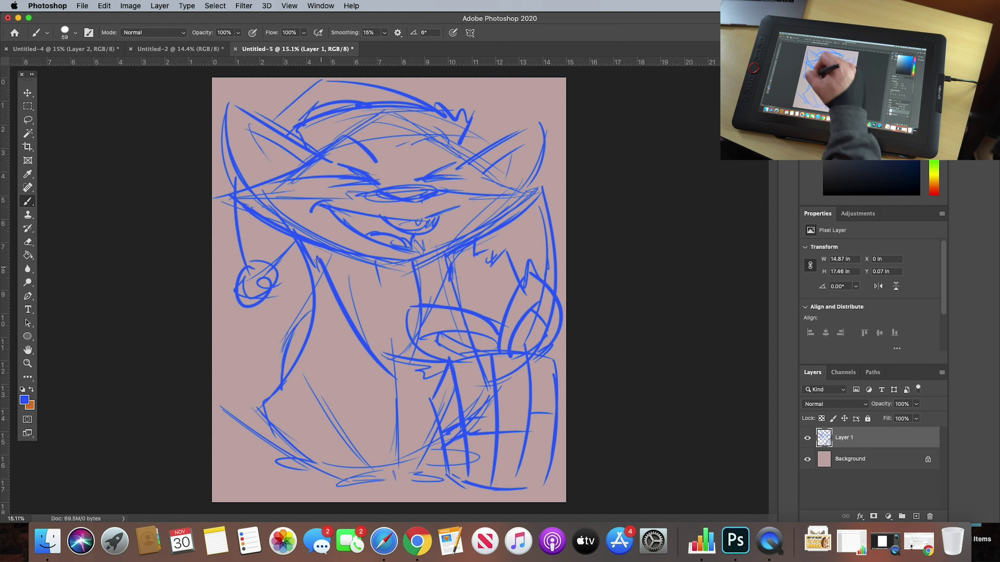
pyautogui.moveTo(283, 379)
pyautogui.mouseDown()
pyautogui.moveTo(312, 307)
pyautogui.moveTo(294, 338)
pyautogui.mouseUp()
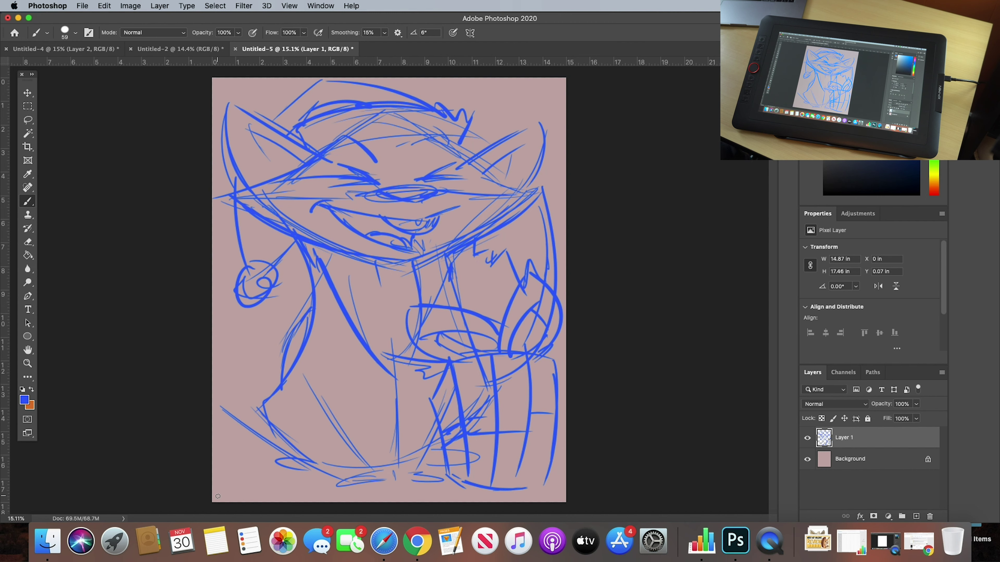
# Add one new empty layer above the sketch layer.
pyautogui.click(916, 516)
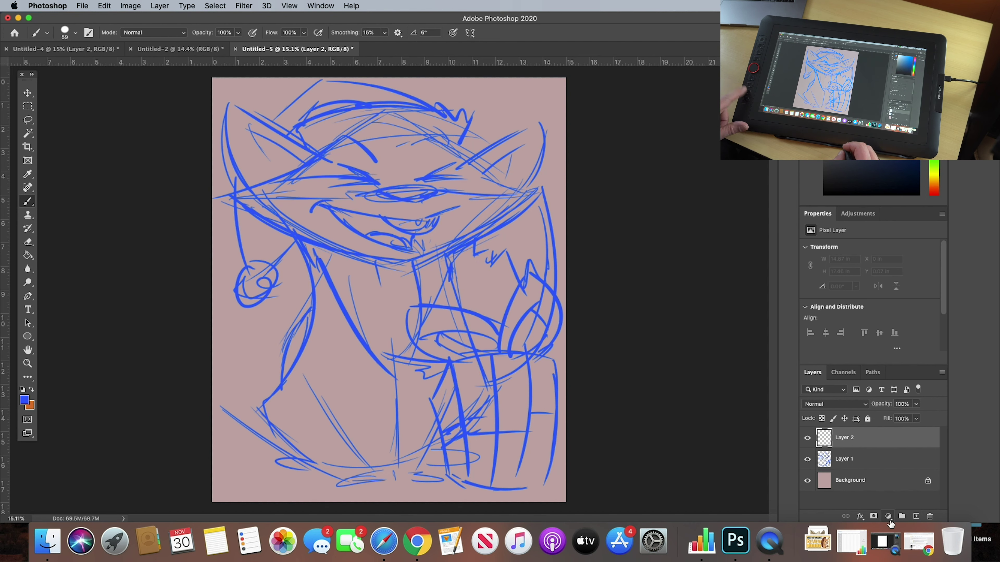
pyautogui.press('super+shift+n')
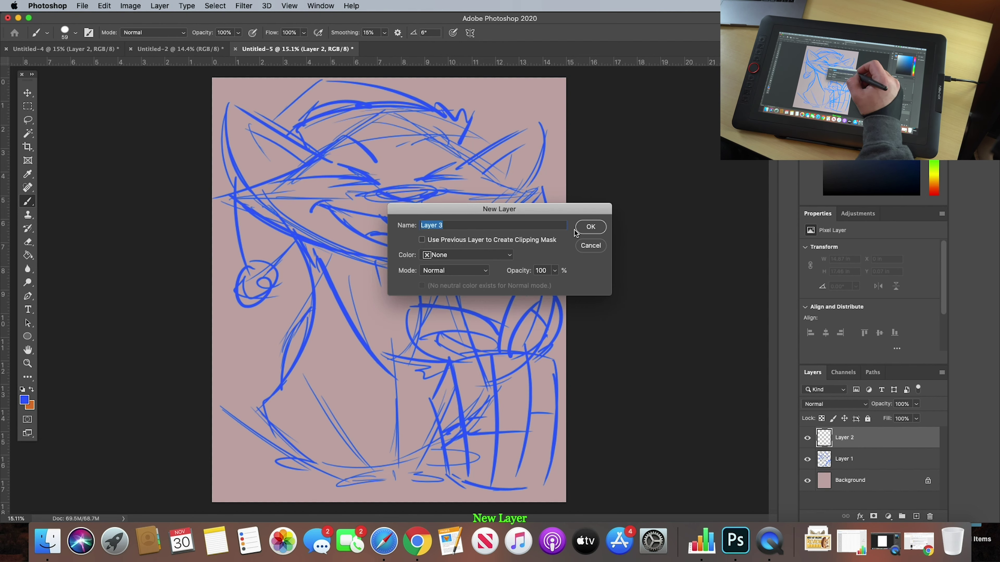
pyautogui.click(590, 246)
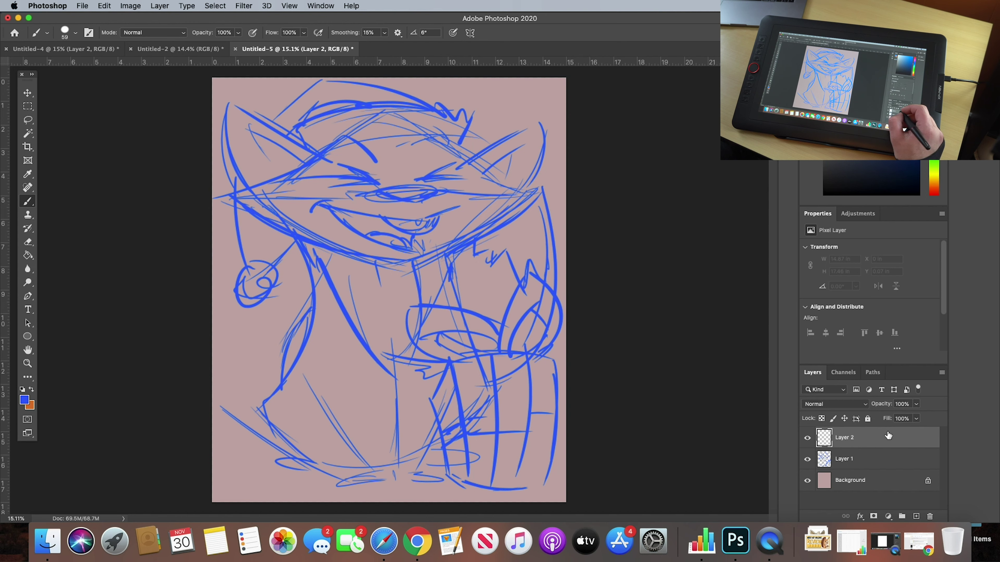
pyautogui.moveTo(878, 442); pyautogui.dragTo(850, 433)
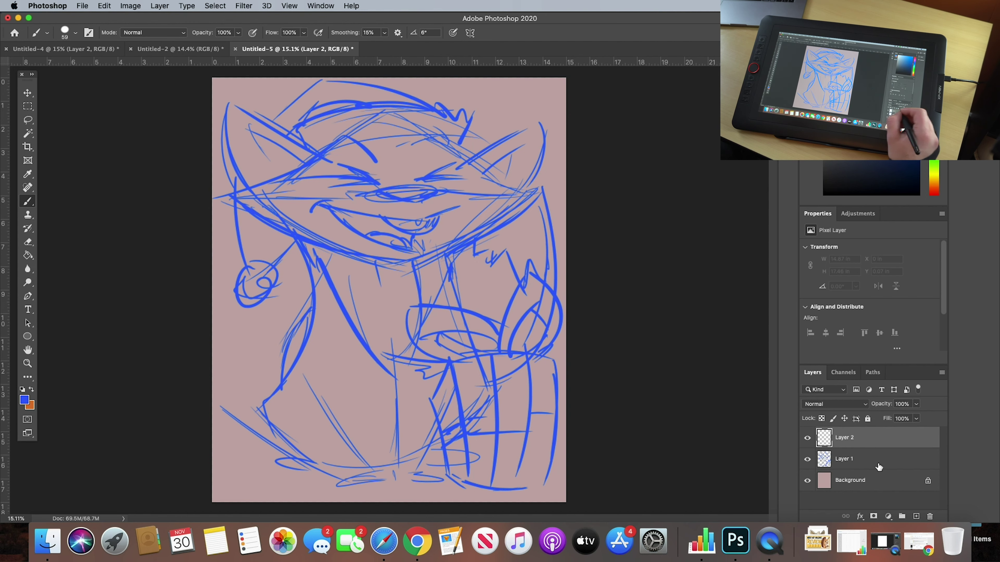
# Fade the sketch on Layer 1 by lowering its opacity to 17%.
pyautogui.click(860, 461)
pyautogui.click(848, 439)
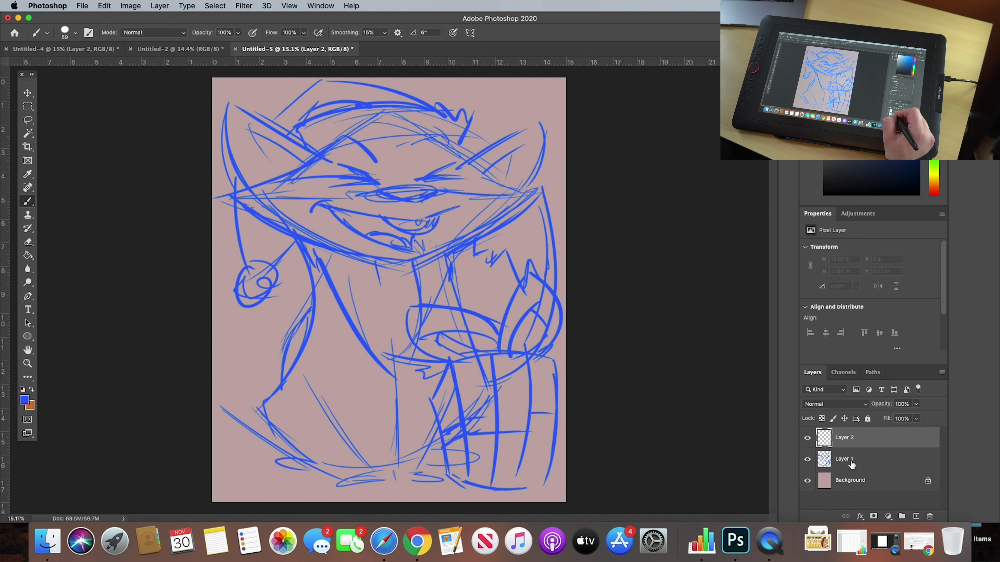
pyautogui.click(849, 463)
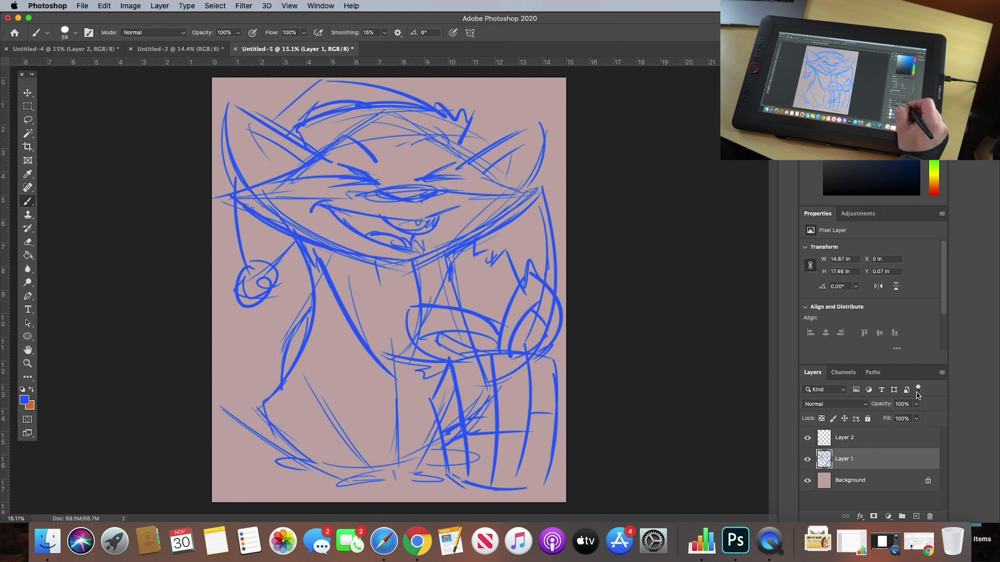
pyautogui.click(916, 404)
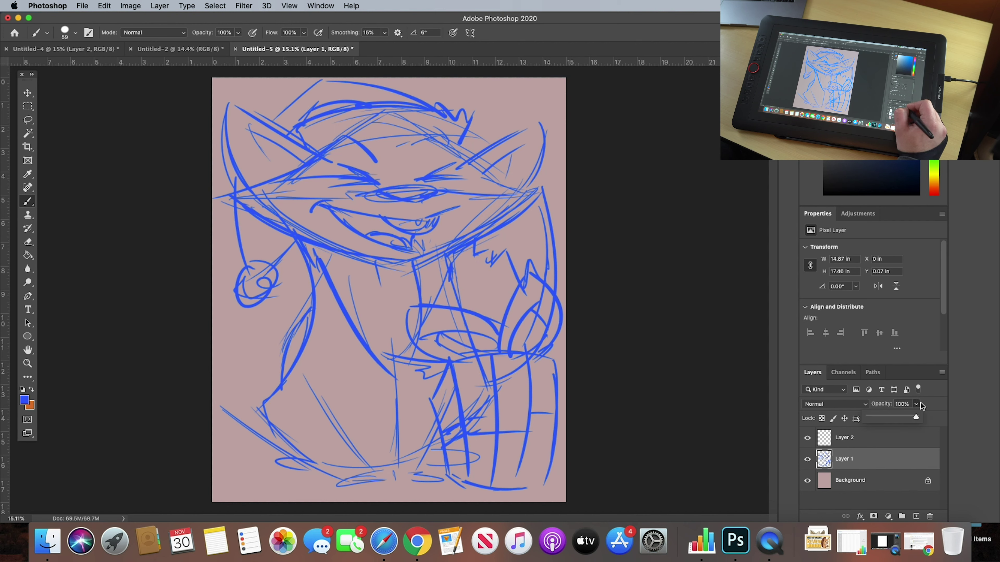
pyautogui.moveTo(907, 415); pyautogui.dragTo(886, 419)
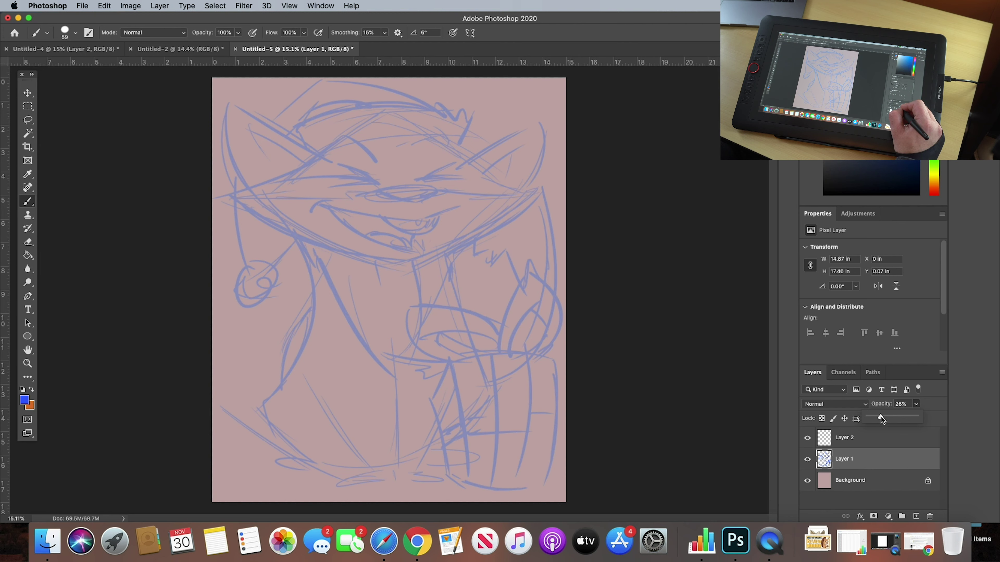
pyautogui.moveTo(881, 418); pyautogui.dragTo(877, 419)
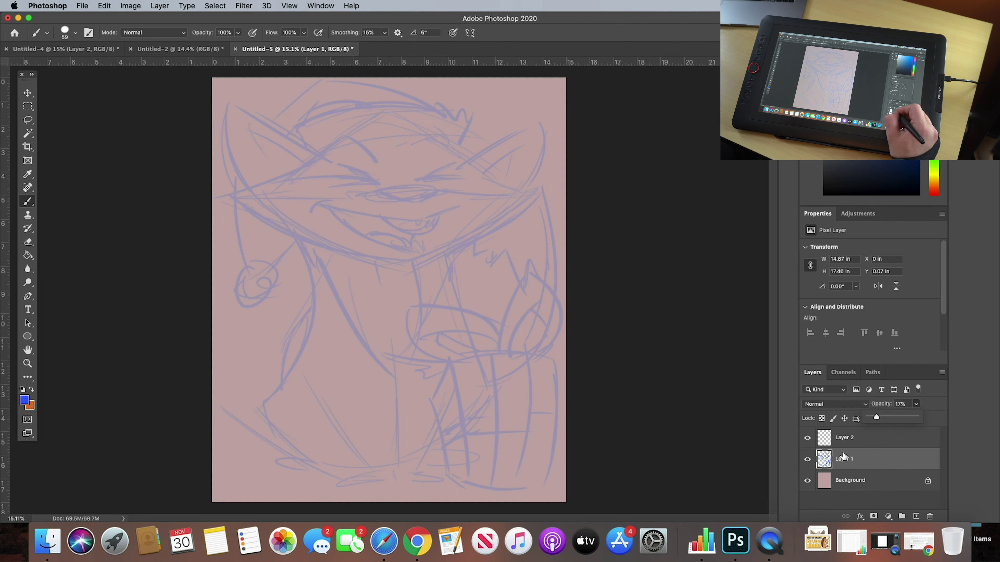
# Make Layer 2 the active layer and set the foreground color to black (000000).
pyautogui.click(856, 445)
pyautogui.click(856, 445)
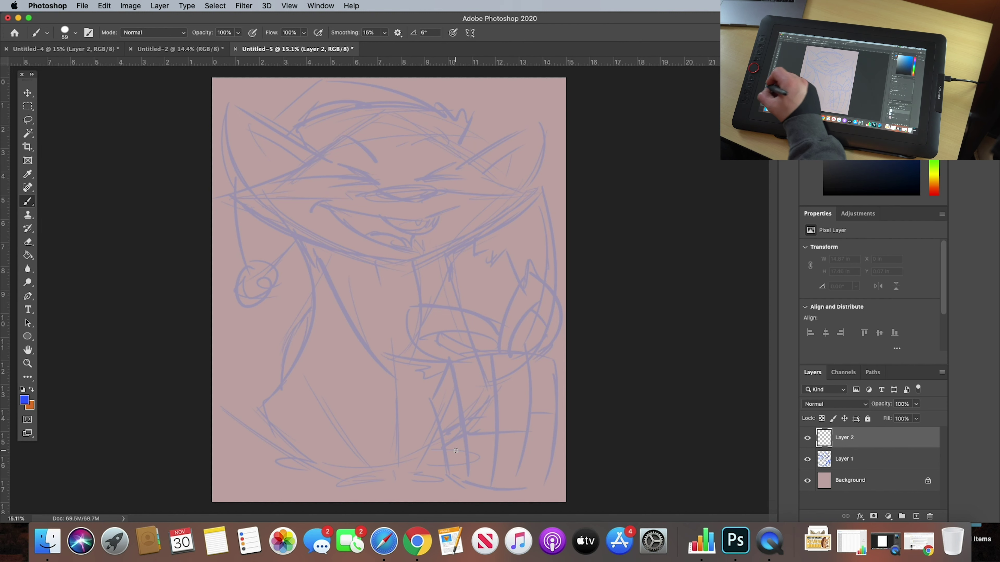
pyautogui.click(25, 400)
pyautogui.click(435, 304)
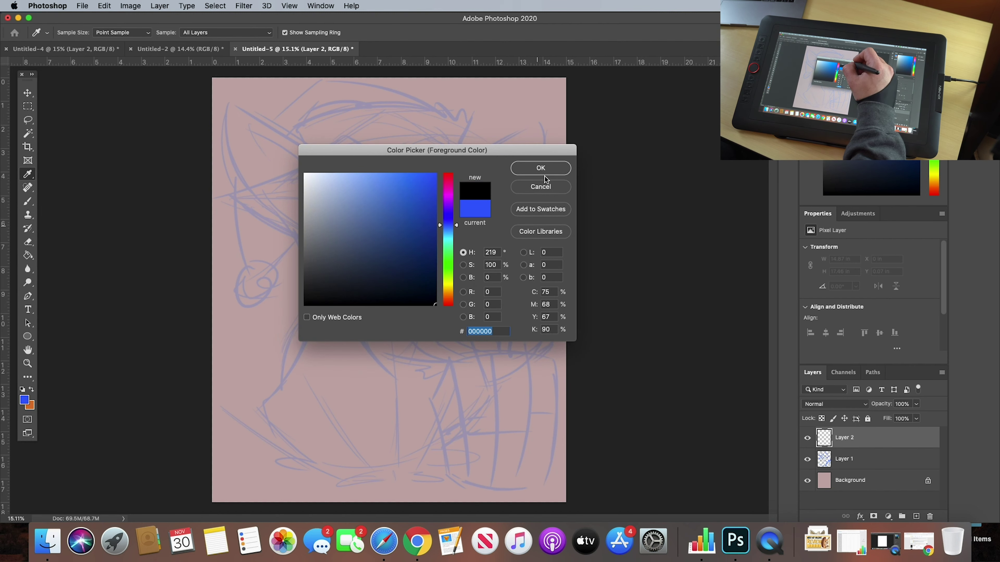
pyautogui.click(541, 168)
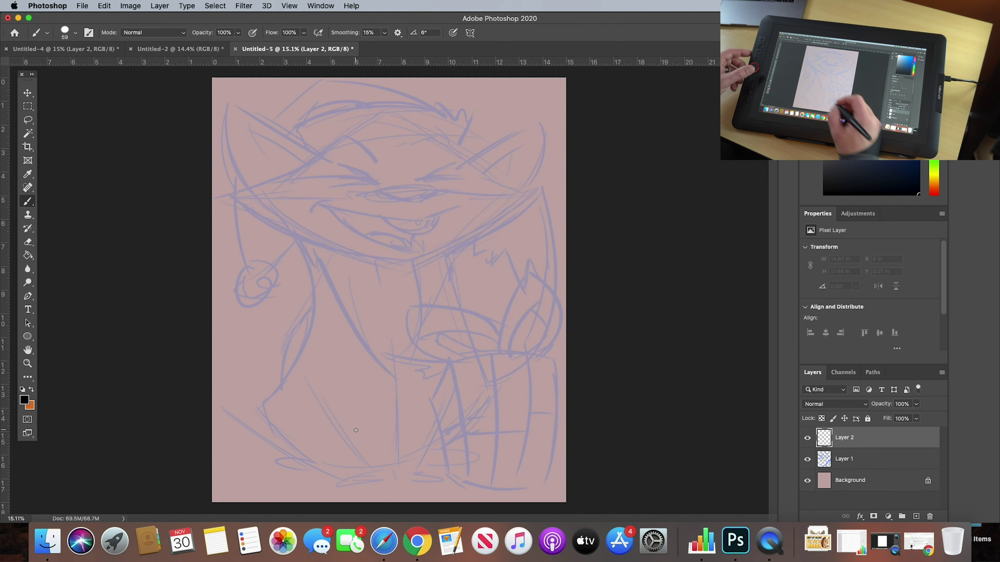
# Ink the outline of the nose in black over the faded sketch, with an arched top and rounded bottom.
pyautogui.press('super+equal')
pyautogui.scroll(10, 355, 430)
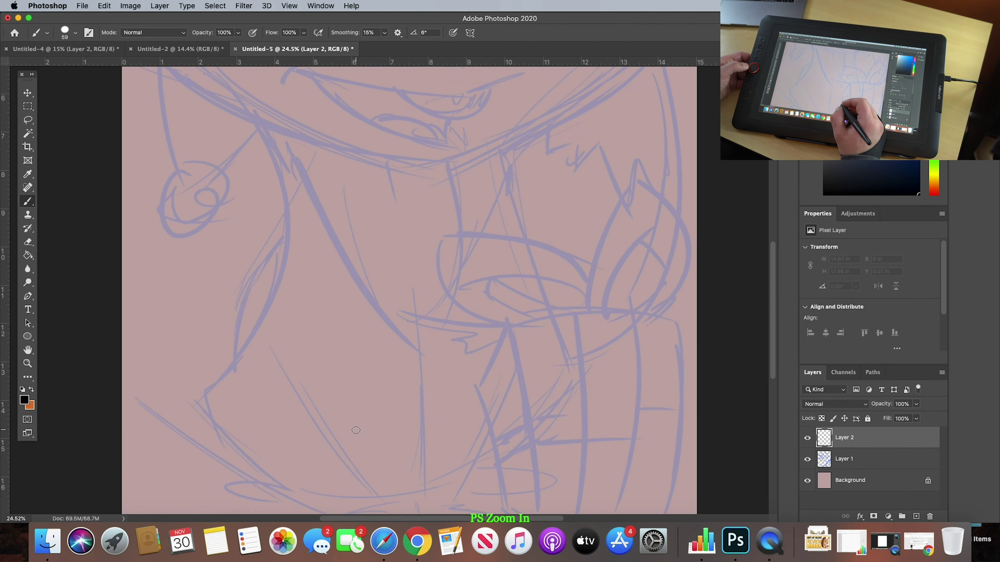
pyautogui.press('space')
pyautogui.moveTo(439, 293); pyautogui.dragTo(430, 420)
pyautogui.moveTo(447, 118); pyautogui.dragTo(434, 365)
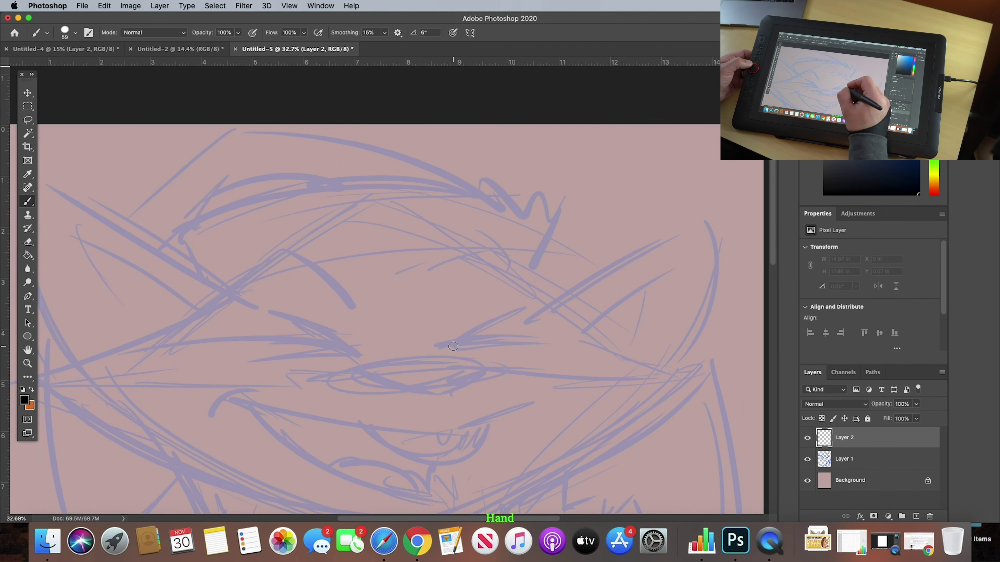
pyautogui.press('super+equal')
pyautogui.moveTo(502, 339); pyautogui.dragTo(590, 279)
pyautogui.press('super+r')
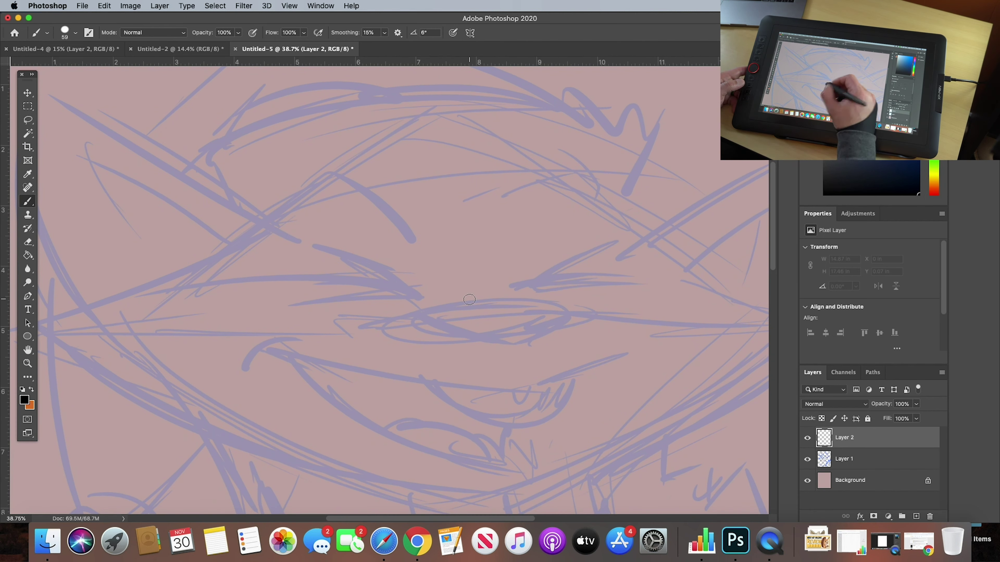
pyautogui.moveTo(419, 317)
pyautogui.mouseDown()
pyautogui.moveTo(558, 312)
pyautogui.moveTo(608, 328)
pyautogui.mouseUp()
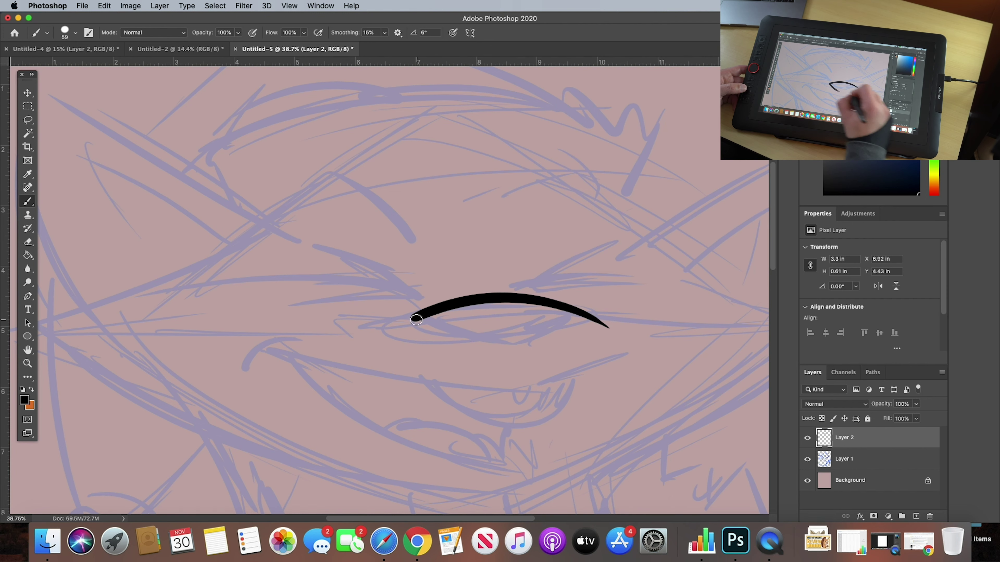
pyautogui.moveTo(416, 320); pyautogui.dragTo(523, 370)
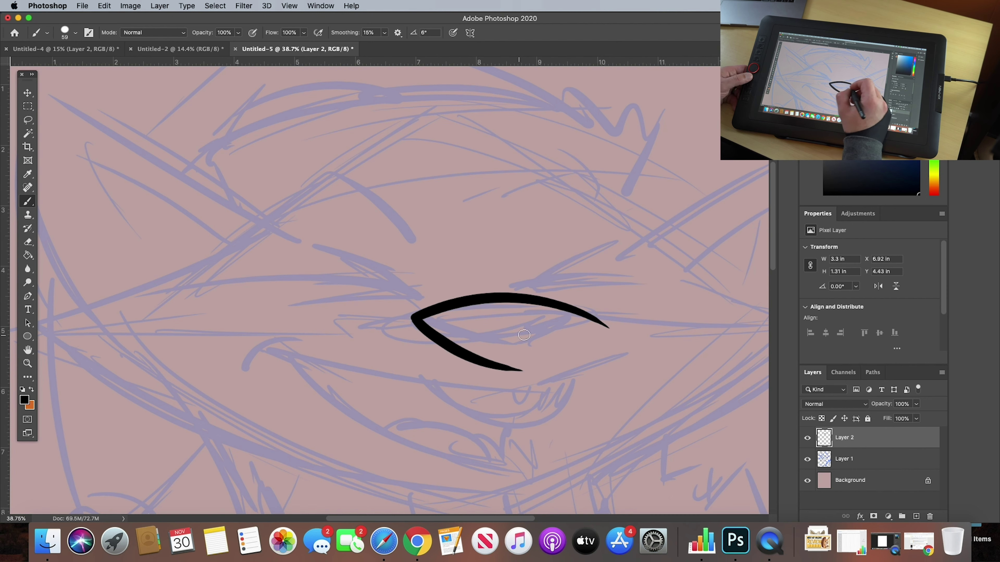
pyautogui.press('super+z')
pyautogui.press('super+z')
pyautogui.moveTo(401, 318)
pyautogui.mouseDown()
pyautogui.moveTo(517, 295)
pyautogui.moveTo(571, 313)
pyautogui.moveTo(459, 356)
pyautogui.moveTo(574, 314)
pyautogui.moveTo(521, 305)
pyautogui.mouseUp()
pyautogui.press('super+z')
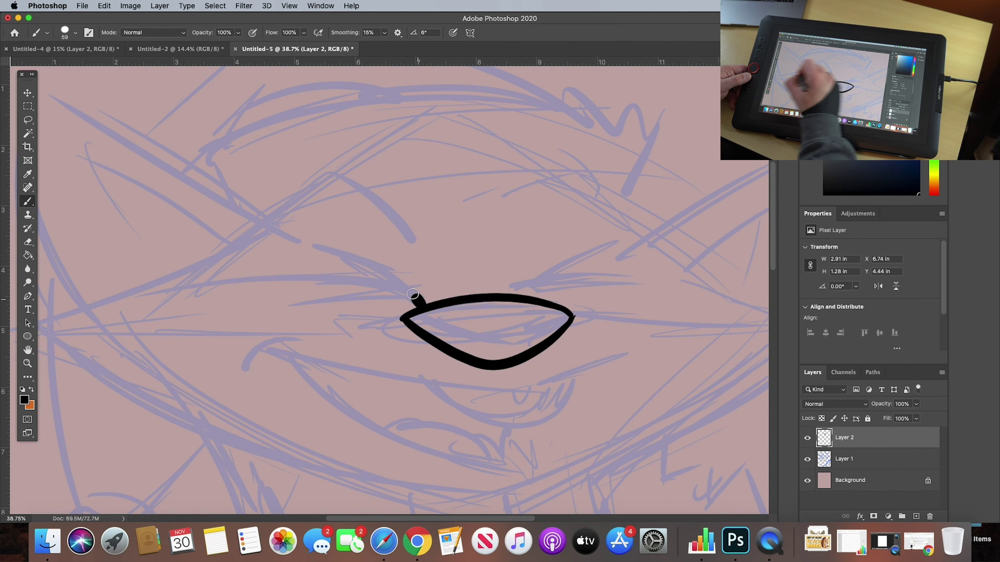
# Ink the squinting closed eyes as tapered creases fanning out from both sides of the nose.
pyautogui.moveTo(425, 305); pyautogui.dragTo(241, 283)
pyautogui.moveTo(425, 306)
pyautogui.mouseDown()
pyautogui.moveTo(333, 245)
pyautogui.moveTo(311, 288)
pyautogui.mouseUp()
pyautogui.moveTo(547, 300); pyautogui.dragTo(634, 292)
pyautogui.moveTo(547, 296)
pyautogui.mouseDown()
pyautogui.moveTo(589, 267)
pyautogui.moveTo(593, 297)
pyautogui.moveTo(633, 264)
pyautogui.mouseUp()
pyautogui.press('super+z')
pyautogui.press('super+z')
pyautogui.moveTo(550, 301); pyautogui.dragTo(594, 297)
# Ink the two peaked brows and the wavy lower edge of the hat's fur trim between them.
pyautogui.moveTo(428, 247); pyautogui.dragTo(365, 180)
pyautogui.moveTo(228, 260)
pyautogui.mouseDown()
pyautogui.moveTo(351, 168)
pyautogui.moveTo(537, 178)
pyautogui.mouseUp()
pyautogui.moveTo(634, 258)
pyautogui.mouseDown()
pyautogui.moveTo(606, 201)
pyautogui.moveTo(522, 227)
pyautogui.mouseUp()
pyautogui.moveTo(535, 178); pyautogui.dragTo(565, 191)
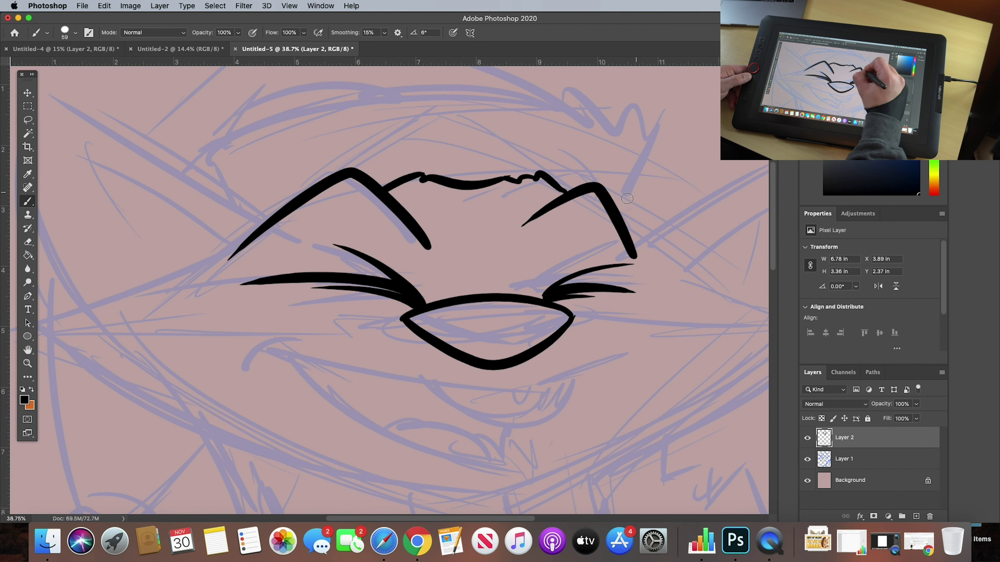
# Ink the jagged end and bumpy upper edge of the hat's fur trim, and add small dots near its end.
pyautogui.moveTo(621, 215); pyautogui.dragTo(654, 161)
pyautogui.moveTo(641, 174); pyautogui.dragTo(583, 124)
pyautogui.scroll(-1, 522, 213)
pyautogui.moveTo(522, 214); pyautogui.dragTo(521, 296)
pyautogui.moveTo(574, 211); pyautogui.dragTo(505, 165)
pyautogui.moveTo(505, 177)
pyautogui.mouseDown()
pyautogui.moveTo(420, 177)
pyautogui.moveTo(310, 212)
pyautogui.moveTo(224, 260)
pyautogui.moveTo(230, 274)
pyautogui.mouseUp()
pyautogui.moveTo(515, 167); pyautogui.dragTo(507, 170)
pyautogui.click(590, 238)
pyautogui.click(607, 250)
pyautogui.click(592, 249)
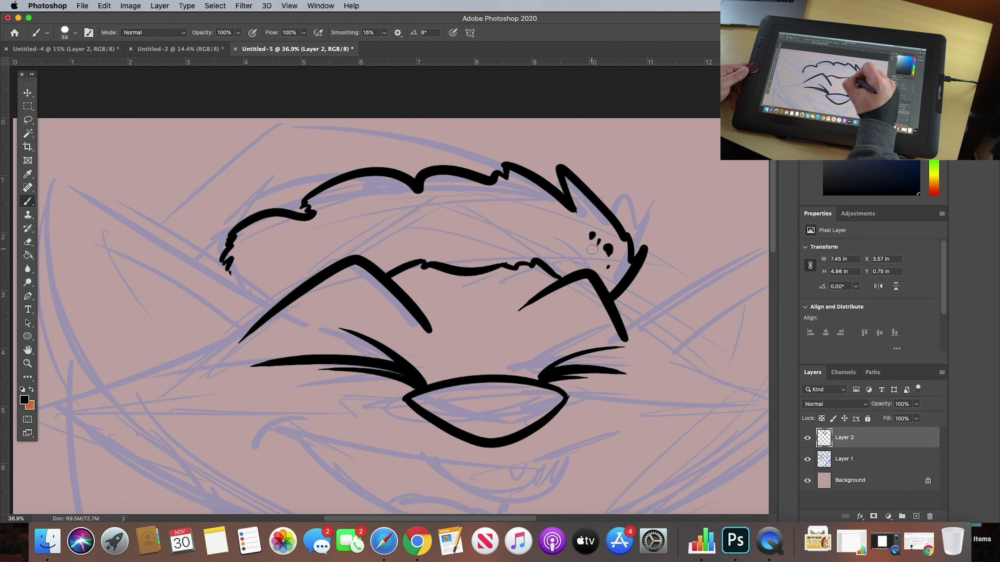
# Fill the nose with black using the Paint Bucket and extend its lower tip with the brush.
pyautogui.press('space')
pyautogui.moveTo(294, 366); pyautogui.dragTo(257, 239)
pyautogui.press('e')
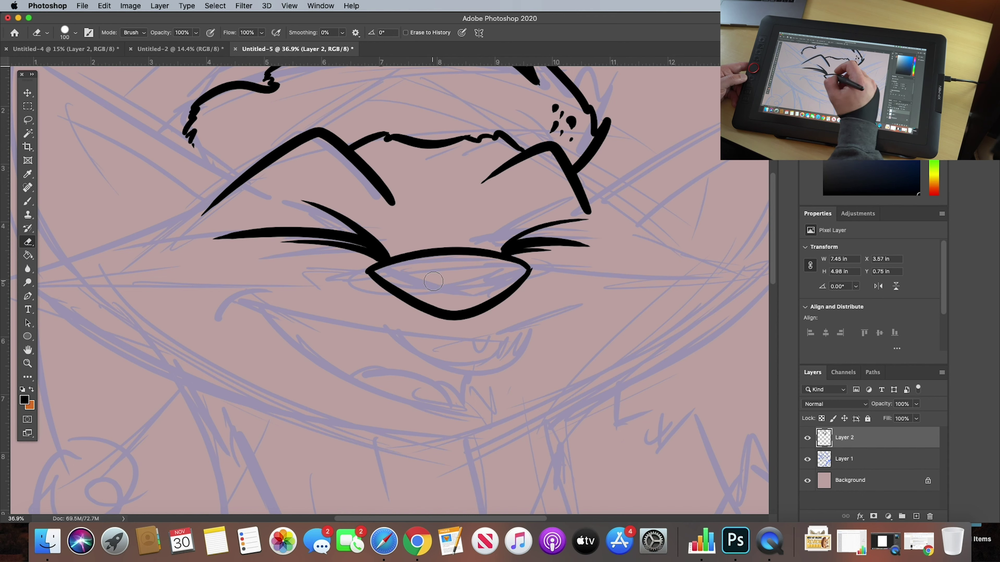
pyautogui.click(27, 255)
pyautogui.click(432, 283)
pyautogui.click(28, 201)
pyautogui.moveTo(467, 309)
pyautogui.mouseDown()
pyautogui.moveTo(393, 264)
pyautogui.moveTo(467, 319)
pyautogui.mouseUp()
# Trim the nose's lower edges to a point with the Eraser and leave a thin highlight along its top.
pyautogui.press('e')
pyautogui.moveTo(532, 276); pyautogui.dragTo(467, 326)
pyautogui.moveTo(368, 280); pyautogui.dragTo(461, 327)
pyautogui.press('b')
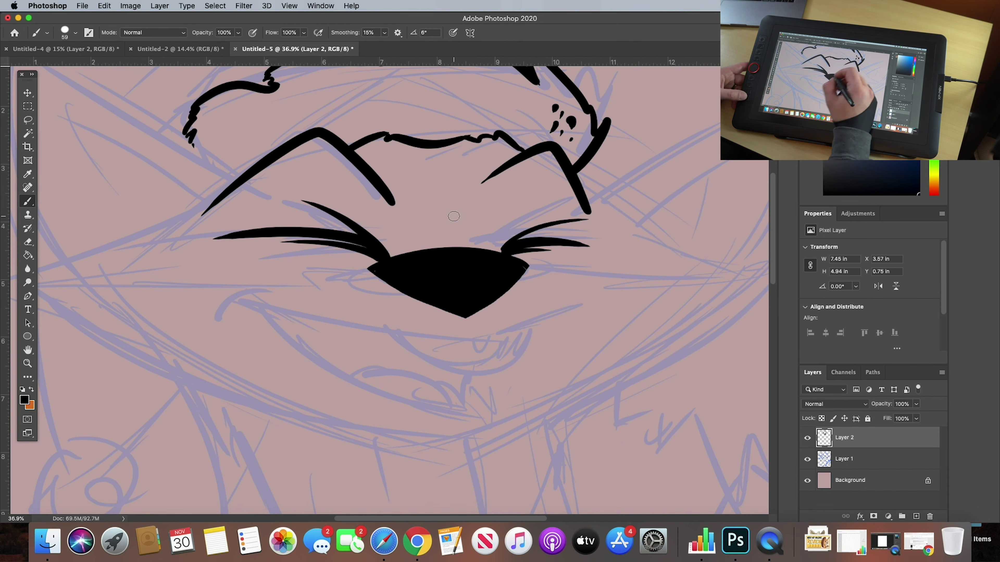
pyautogui.hotkey('ctrl', 'z')
# Ink the fur tuft beside the brow, the long pointed cheek with its jaw line, and a chin curve.
pyautogui.moveTo(264, 273); pyautogui.dragTo(345, 284)
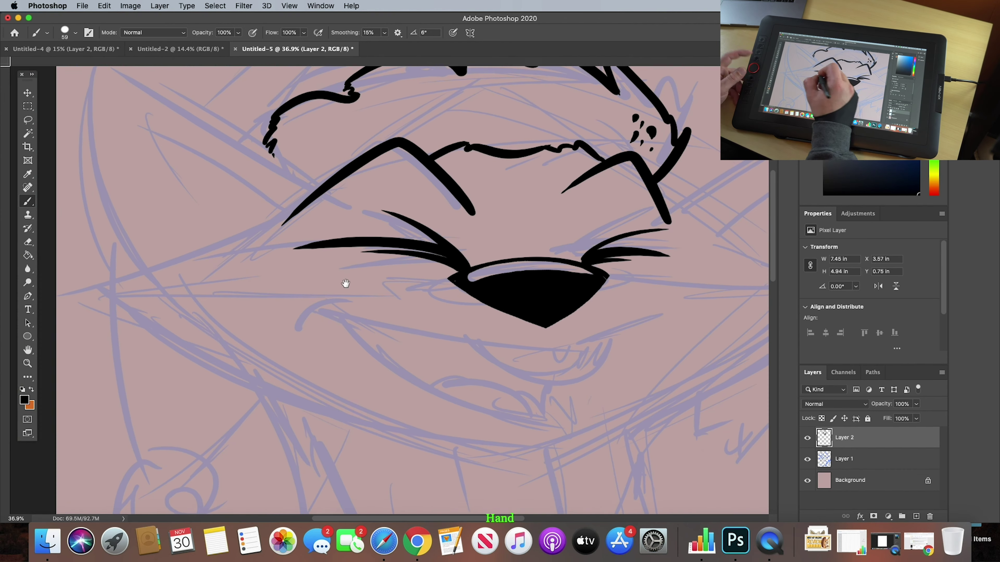
pyautogui.moveTo(309, 196)
pyautogui.mouseDown()
pyautogui.moveTo(265, 187)
pyautogui.moveTo(223, 206)
pyautogui.moveTo(252, 212)
pyautogui.moveTo(236, 231)
pyautogui.mouseUp()
pyautogui.moveTo(84, 284)
pyautogui.mouseDown()
pyautogui.moveTo(258, 237)
pyautogui.moveTo(75, 286)
pyautogui.moveTo(449, 433)
pyautogui.mouseUp()
pyautogui.hotkey('ctrl', 'z')
pyautogui.moveTo(391, 395); pyautogui.dragTo(618, 399)
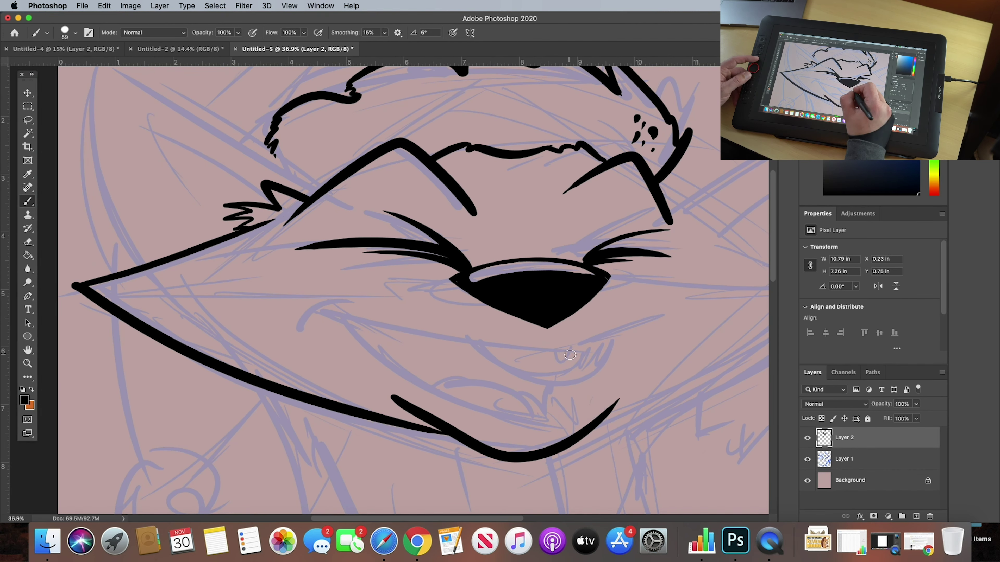
# Redraw the chin curve and add a short lip line just above it.
pyautogui.moveTo(570, 355); pyautogui.dragTo(427, 279)
pyautogui.press('super+z')
pyautogui.moveTo(255, 318); pyautogui.dragTo(468, 337)
pyautogui.moveTo(324, 340)
pyautogui.mouseDown()
pyautogui.moveTo(412, 353)
pyautogui.moveTo(428, 344)
pyautogui.mouseUp()
pyautogui.press('super+z')
pyautogui.press('super+z')
# Ink the wide open smile with its lower jaw curve, tongue line and a single small fang.
pyautogui.moveTo(196, 238)
pyautogui.mouseDown()
pyautogui.moveTo(370, 348)
pyautogui.moveTo(425, 319)
pyautogui.mouseUp()
pyautogui.moveTo(342, 264)
pyautogui.mouseDown()
pyautogui.moveTo(408, 317)
pyautogui.moveTo(466, 275)
pyautogui.mouseUp()
pyautogui.moveTo(414, 272); pyautogui.dragTo(424, 273)
pyautogui.moveTo(170, 236); pyautogui.dragTo(413, 276)
pyautogui.press('super+z')
pyautogui.moveTo(509, 243)
pyautogui.mouseDown()
pyautogui.moveTo(412, 275)
pyautogui.moveTo(157, 230)
pyautogui.moveTo(516, 253)
pyautogui.mouseUp()
pyautogui.press('super+z')
# Ink the curled creases at the corners of the smile.
pyautogui.moveTo(185, 219); pyautogui.dragTo(166, 261)
pyautogui.press('super+z')
pyautogui.moveTo(181, 218)
pyautogui.mouseDown()
pyautogui.moveTo(171, 221)
pyautogui.moveTo(193, 261)
pyautogui.mouseUp()
pyautogui.press('super+z')
pyautogui.moveTo(180, 215)
pyautogui.mouseDown()
pyautogui.moveTo(161, 225)
pyautogui.moveTo(191, 261)
pyautogui.moveTo(206, 244)
pyautogui.mouseUp()
pyautogui.moveTo(430, 256); pyautogui.dragTo(439, 268)
pyautogui.press('super+z')
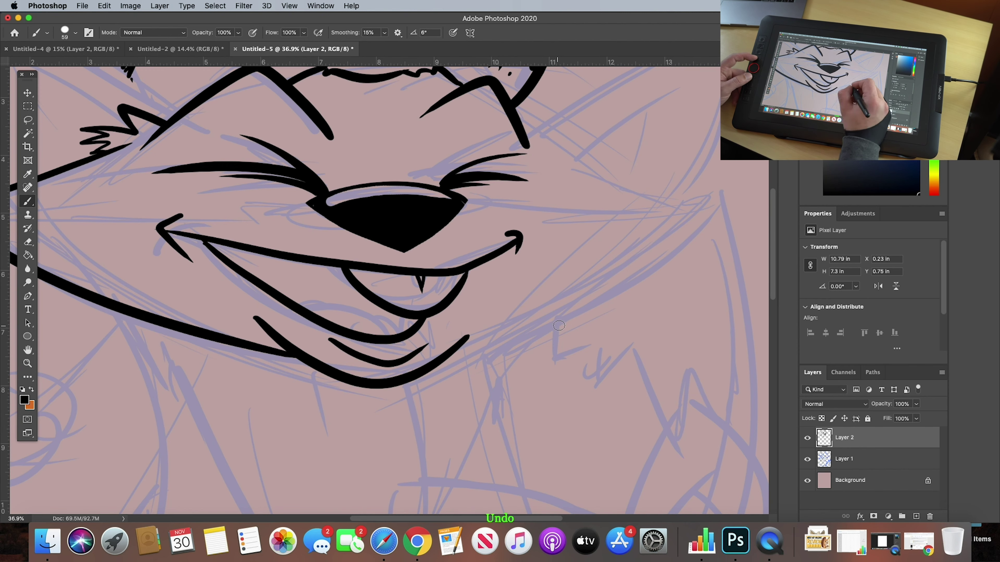
# Ink thin fur marking lines running from both sides of the nose out to the cheek tips.
pyautogui.press('space')
pyautogui.moveTo(559, 326)
pyautogui.mouseDown()
pyautogui.moveTo(624, 336)
pyautogui.moveTo(701, 373)
pyautogui.mouseUp()
pyautogui.press('super+z')
pyautogui.moveTo(84, 261); pyautogui.dragTo(452, 254)
pyautogui.press('super+minus')
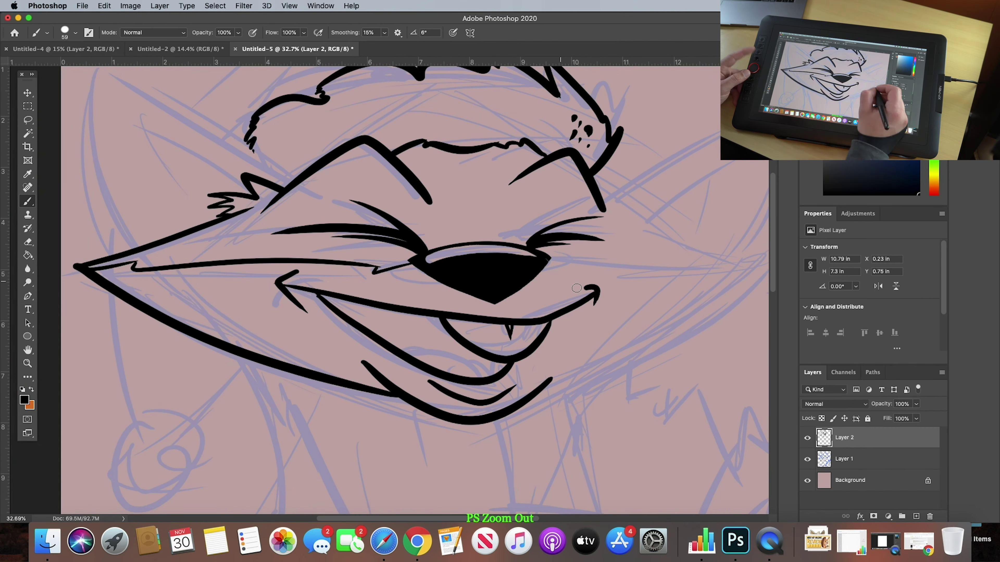
pyautogui.press('super+z')
pyautogui.moveTo(561, 269); pyautogui.dragTo(747, 264)
# Rework the marking line on the cheek nearer the gift, and ink that cheek's jaw line and tufted upper edge.
pyautogui.press('space')
pyautogui.moveTo(663, 294); pyautogui.dragTo(598, 294)
pyautogui.press('super+z')
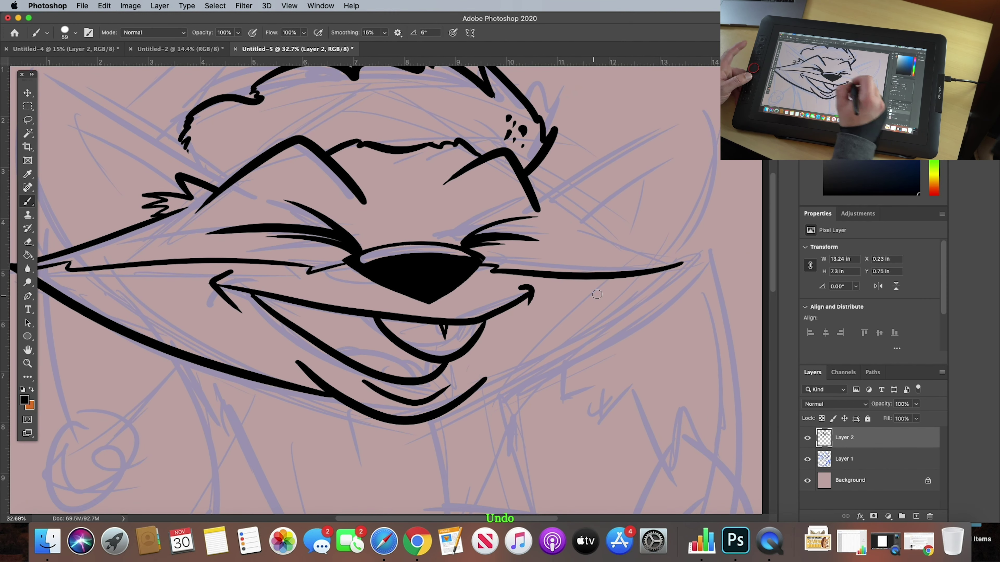
pyautogui.moveTo(481, 263)
pyautogui.mouseDown()
pyautogui.moveTo(685, 275)
pyautogui.moveTo(469, 398)
pyautogui.mouseUp()
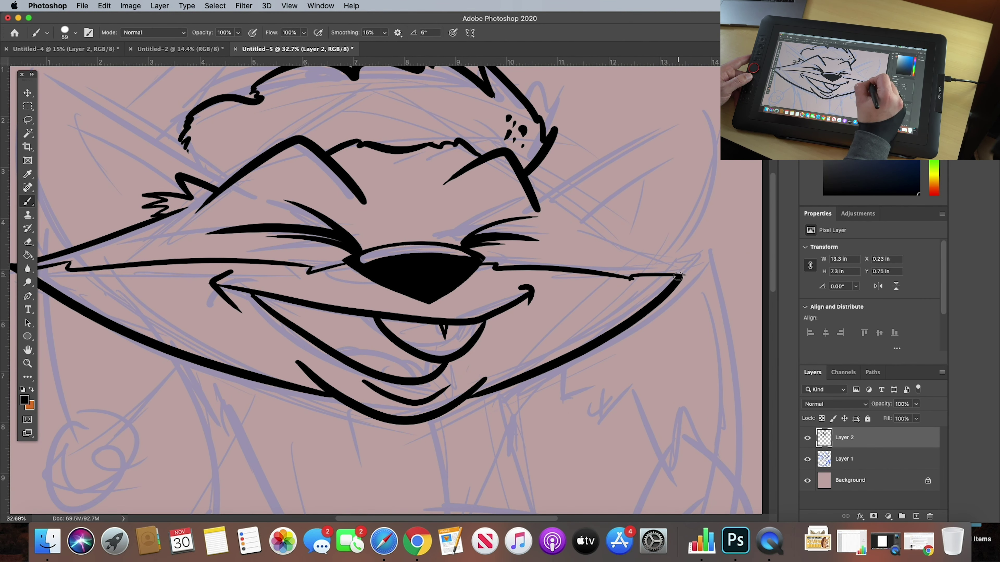
pyautogui.moveTo(683, 275); pyautogui.dragTo(555, 218)
# Ink the ear on the gift side with its outer outline and inner fold.
pyautogui.moveTo(537, 214)
pyautogui.mouseDown()
pyautogui.moveTo(569, 202)
pyautogui.moveTo(572, 222)
pyautogui.moveTo(740, 97)
pyautogui.mouseUp()
pyautogui.press('super+z')
pyautogui.press('super+z')
pyautogui.moveTo(732, 150)
pyautogui.mouseDown()
pyautogui.moveTo(655, 262)
pyautogui.moveTo(637, 261)
pyautogui.mouseUp()
pyautogui.press('super+z')
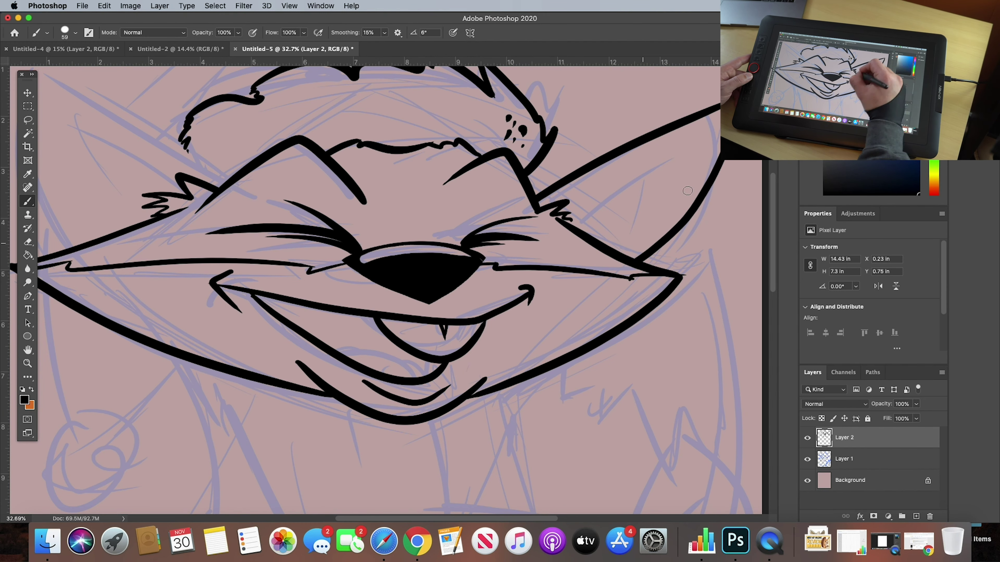
pyautogui.moveTo(574, 225)
pyautogui.mouseDown()
pyautogui.moveTo(714, 134)
pyautogui.moveTo(602, 238)
pyautogui.mouseUp()
pyautogui.press('super+z')
pyautogui.moveTo(688, 151); pyautogui.dragTo(612, 237)
# Ink the opposite ear with a pointed outer outline and inner fold lines.
pyautogui.moveTo(392, 326); pyautogui.dragTo(578, 411)
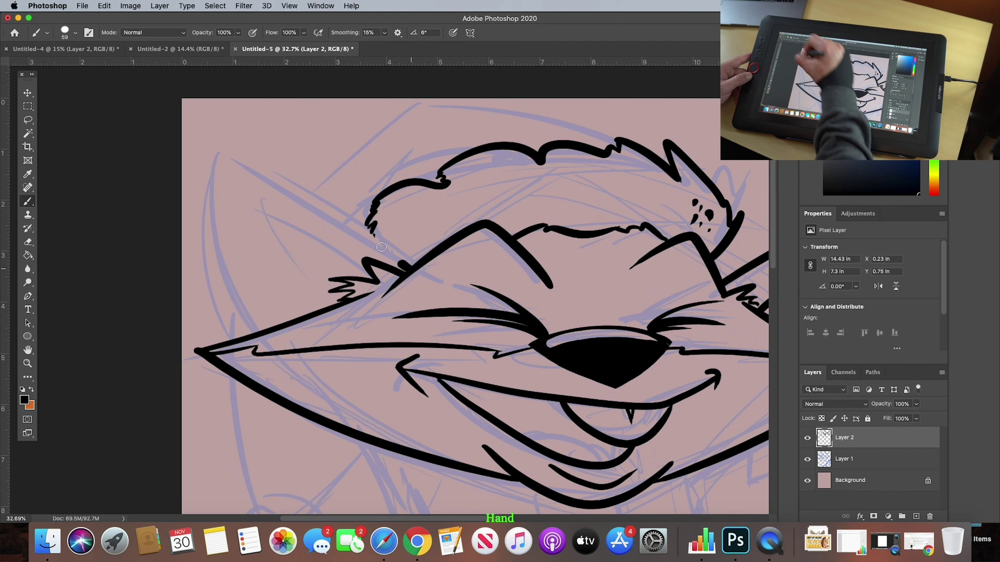
pyautogui.moveTo(405, 267); pyautogui.dragTo(213, 127)
pyautogui.moveTo(213, 128); pyautogui.dragTo(252, 332)
pyautogui.press('super+z')
pyautogui.moveTo(361, 295)
pyautogui.mouseDown()
pyautogui.moveTo(313, 272)
pyautogui.moveTo(237, 319)
pyautogui.mouseUp()
pyautogui.moveTo(89, 150); pyautogui.dragTo(125, 357)
pyautogui.press('super+z')
pyautogui.moveTo(101, 239); pyautogui.dragTo(244, 295)
pyautogui.moveTo(118, 209); pyautogui.dragTo(179, 334)
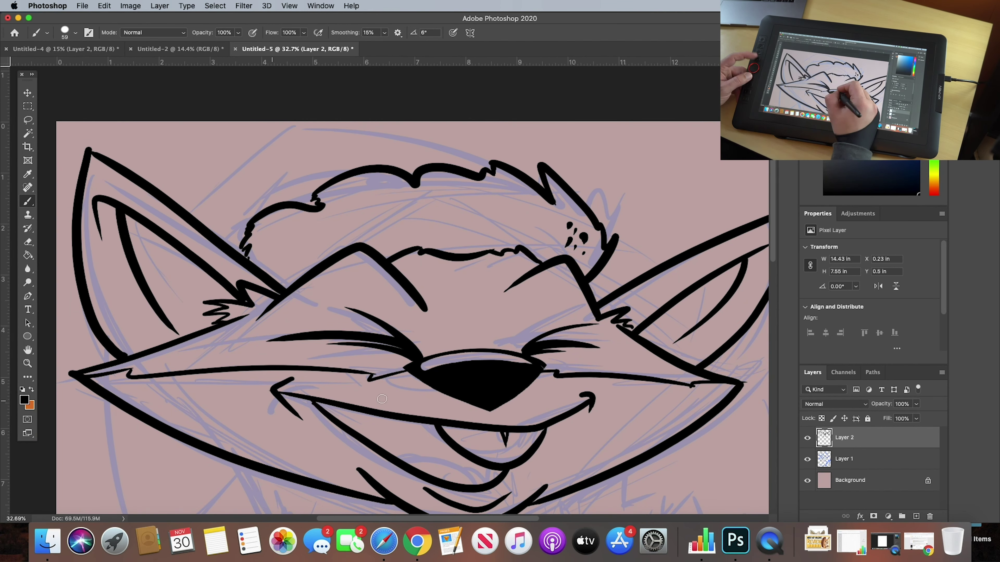
# Ink the Santa hat's crown and its drooping tail hanging down past the cheek, with a fold line.
pyautogui.moveTo(392, 208); pyautogui.dragTo(404, 311)
pyautogui.moveTo(333, 249); pyautogui.dragTo(261, 317)
pyautogui.moveTo(505, 272)
pyautogui.mouseDown()
pyautogui.moveTo(321, 230)
pyautogui.moveTo(198, 327)
pyautogui.mouseUp()
pyautogui.press('super+z')
pyautogui.moveTo(401, 313)
pyautogui.mouseDown()
pyautogui.moveTo(476, 188)
pyautogui.moveTo(480, 154)
pyautogui.mouseUp()
pyautogui.moveTo(196, 291)
pyautogui.mouseDown()
pyautogui.moveTo(194, 309)
pyautogui.moveTo(175, 250)
pyautogui.moveTo(206, 396)
pyautogui.mouseUp()
pyautogui.moveTo(307, 315); pyautogui.dragTo(236, 406)
pyautogui.moveTo(286, 309); pyautogui.dragTo(259, 363)
# Ink the round pom-pom at the end of the hat's tail with a fluffy upper edge and small texture marks.
pyautogui.moveTo(208, 402)
pyautogui.mouseDown()
pyautogui.moveTo(248, 410)
pyautogui.moveTo(256, 424)
pyautogui.mouseUp()
pyautogui.moveTo(207, 394)
pyautogui.mouseDown()
pyautogui.moveTo(185, 436)
pyautogui.moveTo(256, 438)
pyautogui.mouseUp()
pyautogui.moveTo(253, 423)
pyautogui.mouseDown()
pyautogui.moveTo(273, 443)
pyautogui.moveTo(261, 458)
pyautogui.mouseUp()
pyautogui.moveTo(188, 448); pyautogui.dragTo(194, 461)
pyautogui.click(184, 468)
pyautogui.moveTo(197, 417); pyautogui.dragTo(204, 429)
pyautogui.click(212, 439)
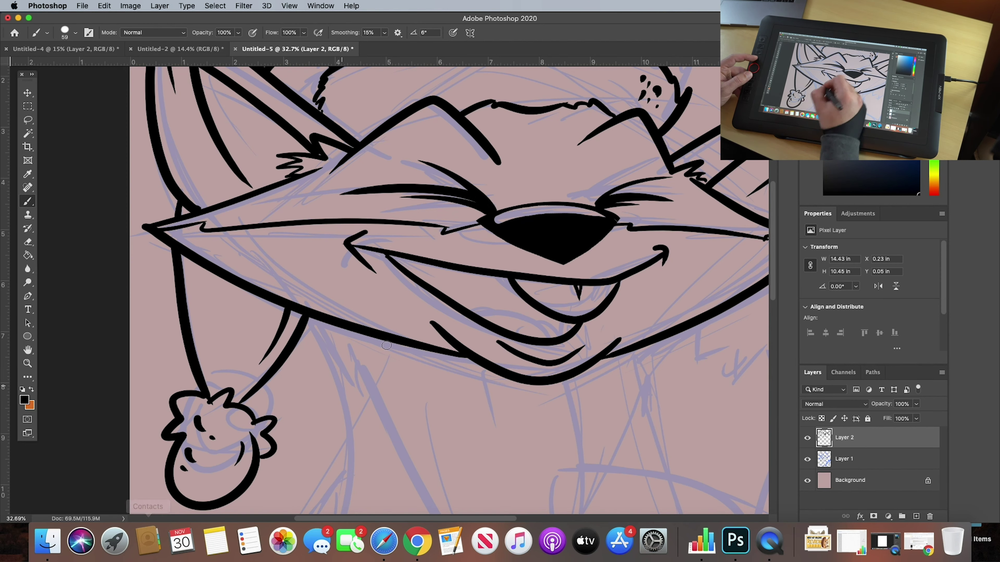
# Ink the neck tuft, the V-shaped chest fur outline and the throat lines below the chin.
pyautogui.scroll(-3, 431, 382)
pyautogui.moveTo(433, 384)
pyautogui.mouseDown()
pyautogui.moveTo(322, 286)
pyautogui.moveTo(256, 262)
pyautogui.mouseUp()
pyautogui.moveTo(169, 214); pyautogui.dragTo(204, 281)
pyautogui.moveTo(197, 234)
pyautogui.mouseDown()
pyautogui.moveTo(204, 279)
pyautogui.moveTo(352, 465)
pyautogui.mouseUp()
pyautogui.moveTo(464, 358)
pyautogui.mouseDown()
pyautogui.moveTo(438, 294)
pyautogui.moveTo(415, 179)
pyautogui.mouseUp()
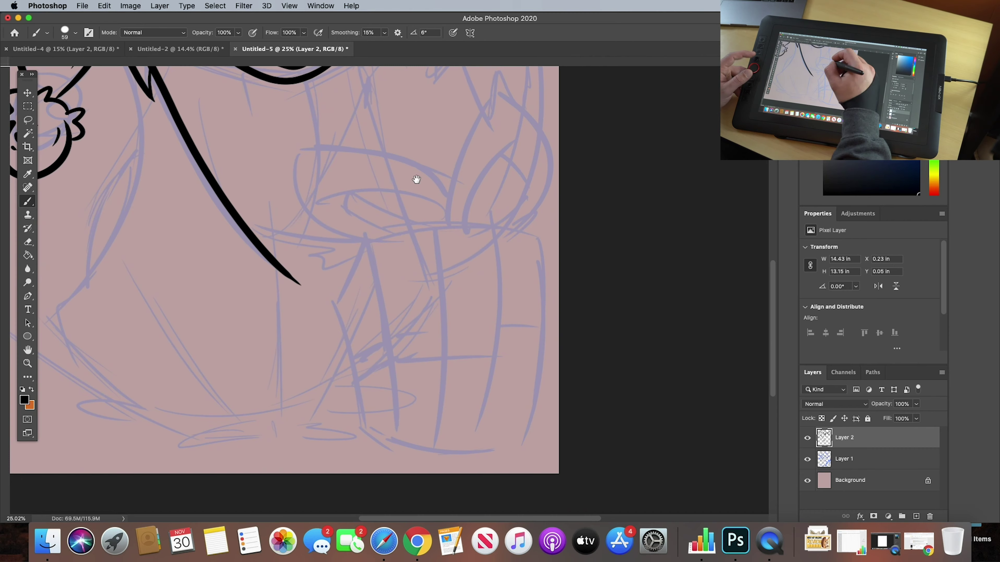
pyautogui.moveTo(382, 208); pyautogui.dragTo(387, 325)
pyautogui.moveTo(380, 171)
pyautogui.mouseDown()
pyautogui.moveTo(319, 380)
pyautogui.moveTo(298, 410)
pyautogui.mouseUp()
pyautogui.moveTo(295, 203); pyautogui.dragTo(314, 301)
pyautogui.moveTo(314, 198); pyautogui.dragTo(325, 211)
# Ink the back and haunch outline, the front legs and the two feet.
pyautogui.moveTo(292, 476); pyautogui.dragTo(364, 401)
pyautogui.moveTo(204, 90)
pyautogui.mouseDown()
pyautogui.moveTo(221, 449)
pyautogui.moveTo(274, 475)
pyautogui.mouseUp()
pyautogui.press('super+z')
pyautogui.moveTo(197, 85); pyautogui.dragTo(314, 475)
pyautogui.moveTo(363, 350)
pyautogui.mouseDown()
pyautogui.moveTo(359, 479)
pyautogui.moveTo(220, 265)
pyautogui.mouseUp()
pyautogui.moveTo(437, 283)
pyautogui.mouseDown()
pyautogui.moveTo(385, 469)
pyautogui.moveTo(311, 498)
pyautogui.moveTo(372, 477)
pyautogui.mouseUp()
pyautogui.press('super+z')
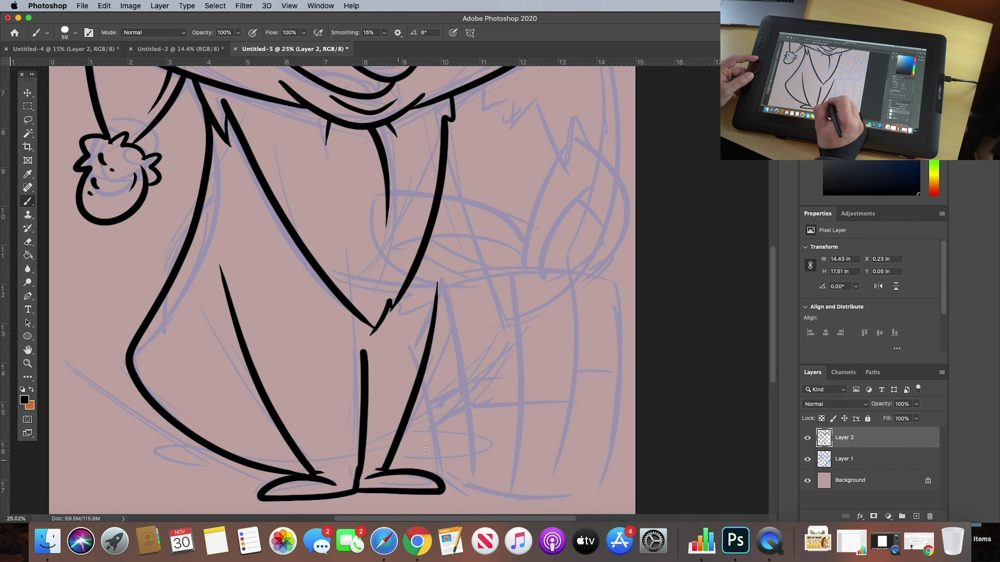
# Redraw the line between the fox's two front legs as a shorter stroke tapering upward from the feet.
pyautogui.moveTo(386, 405)
pyautogui.mouseDown()
pyautogui.moveTo(337, 330)
pyautogui.moveTo(297, 343)
pyautogui.mouseUp()
pyautogui.press('e')
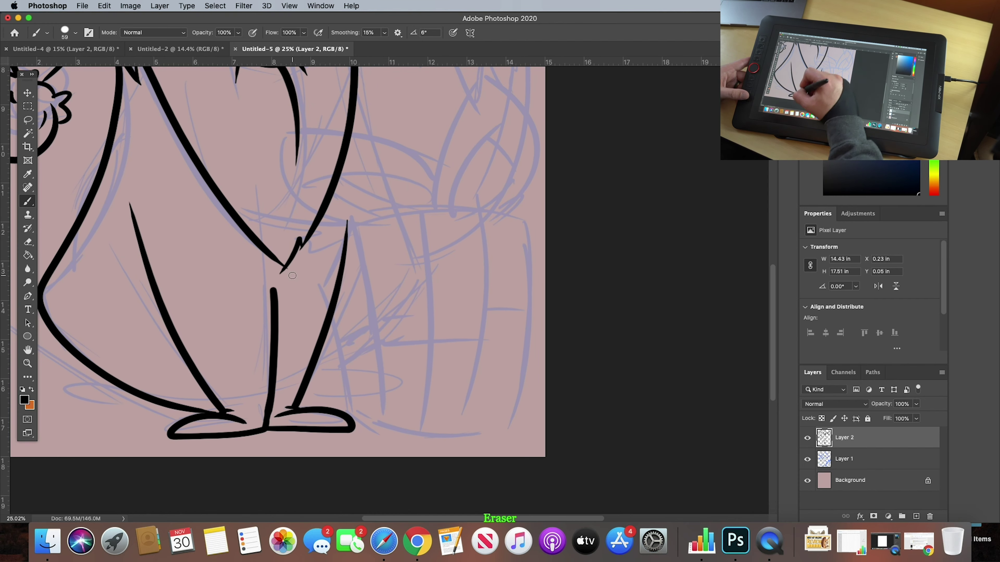
pyautogui.moveTo(269, 286)
pyautogui.mouseDown()
pyautogui.moveTo(264, 392)
pyautogui.moveTo(265, 366)
pyautogui.mouseUp()
pyautogui.press('super+z')
pyautogui.moveTo(264, 427); pyautogui.dragTo(279, 298)
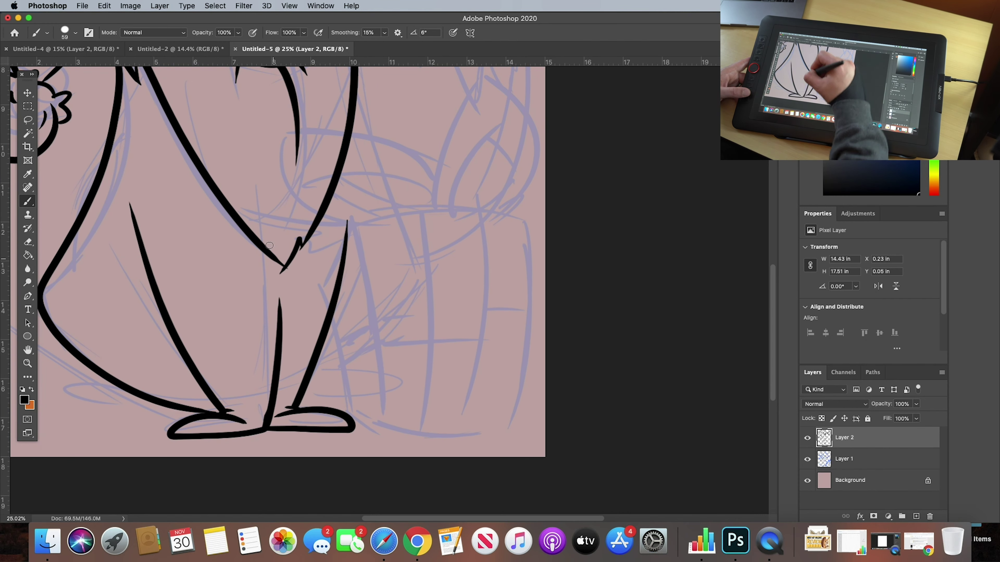
pyautogui.press('super+z')
pyautogui.moveTo(320, 378); pyautogui.dragTo(389, 409)
pyautogui.press('super+z')
pyautogui.moveTo(267, 424); pyautogui.dragTo(276, 317)
# Ink the small hind-foot shapes showing behind both front feet.
pyautogui.moveTo(327, 406); pyautogui.dragTo(414, 446)
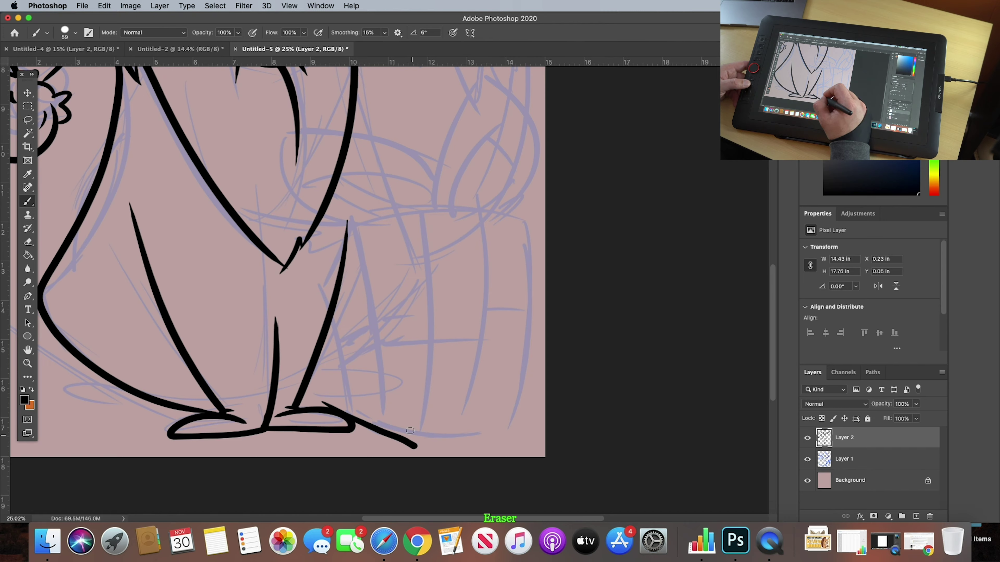
pyautogui.press('super+z')
pyautogui.moveTo(358, 399); pyautogui.dragTo(490, 422)
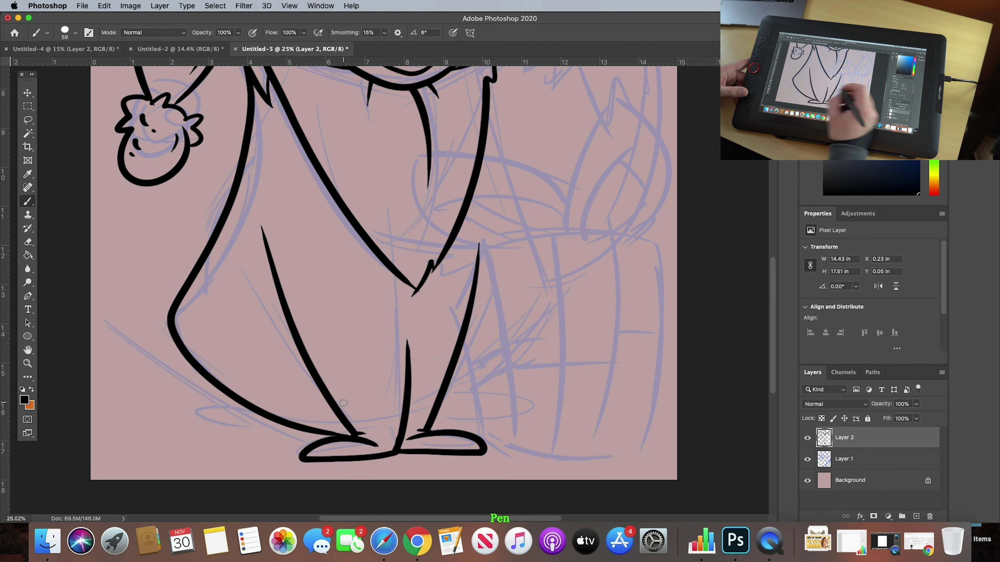
pyautogui.moveTo(303, 431); pyautogui.dragTo(317, 443)
pyautogui.moveTo(438, 429)
pyautogui.mouseDown()
pyautogui.moveTo(494, 112)
pyautogui.moveTo(435, 420)
pyautogui.moveTo(475, 436)
pyautogui.mouseUp()
pyautogui.press('super+z')
pyautogui.press('super+z')
pyautogui.press('super+z')
# Ink the right body and haunch outline from the neck to the foot, plus the small curved bulge behind the left side.
pyautogui.moveTo(489, 88)
pyautogui.mouseDown()
pyautogui.moveTo(436, 428)
pyautogui.moveTo(482, 440)
pyautogui.mouseUp()
pyautogui.press('super+z')
pyautogui.moveTo(303, 275); pyautogui.dragTo(224, 424)
pyautogui.moveTo(101, 438); pyautogui.dragTo(153, 334)
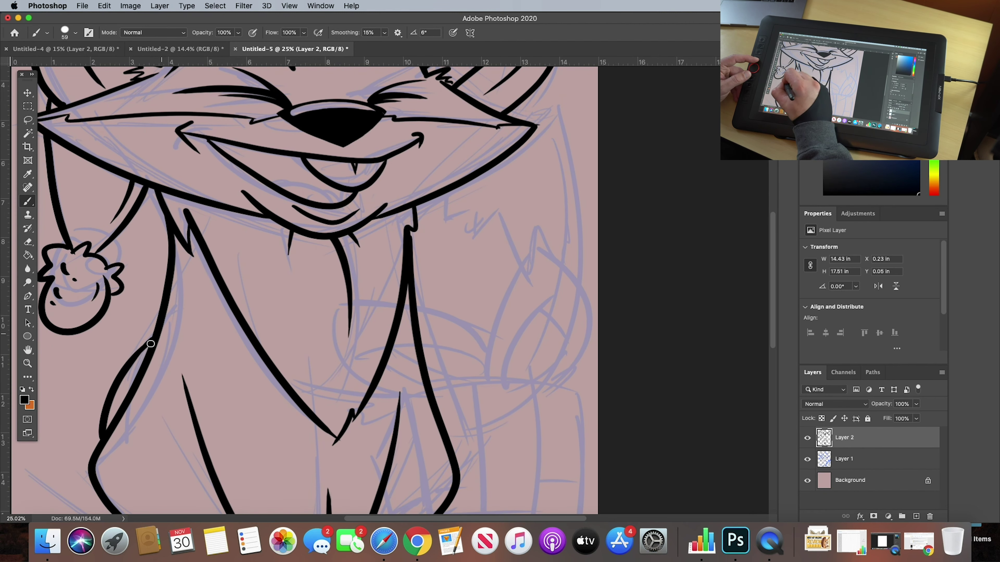
# Ink the large tail outline sweeping from below the cheek up to a point and down to the right haunch.
pyautogui.moveTo(416, 219)
pyautogui.mouseDown()
pyautogui.moveTo(574, 118)
pyautogui.moveTo(460, 445)
pyautogui.mouseUp()
pyautogui.press('super+z')
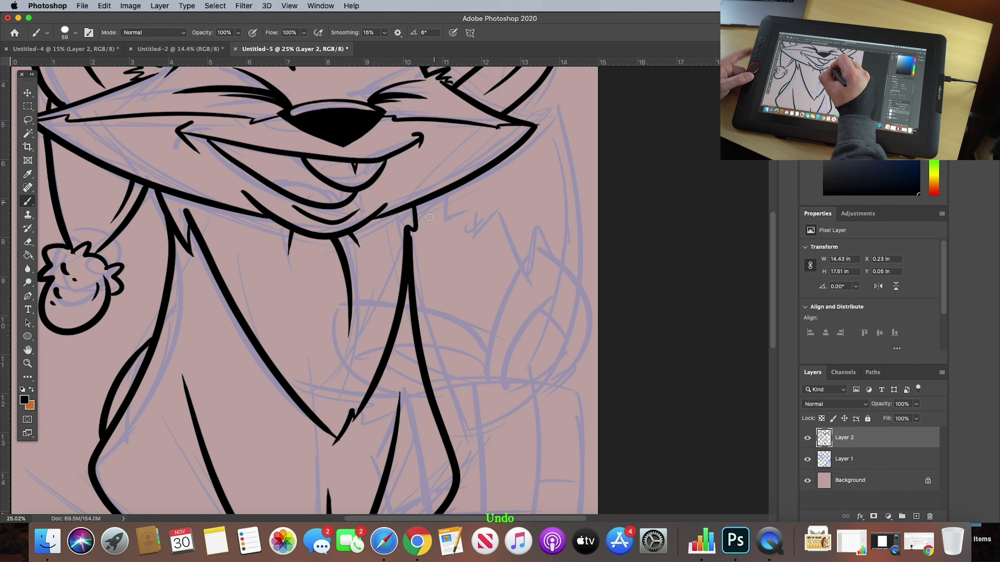
pyautogui.moveTo(415, 219); pyautogui.dragTo(528, 154)
pyautogui.press('super+z')
pyautogui.moveTo(416, 219); pyautogui.dragTo(435, 461)
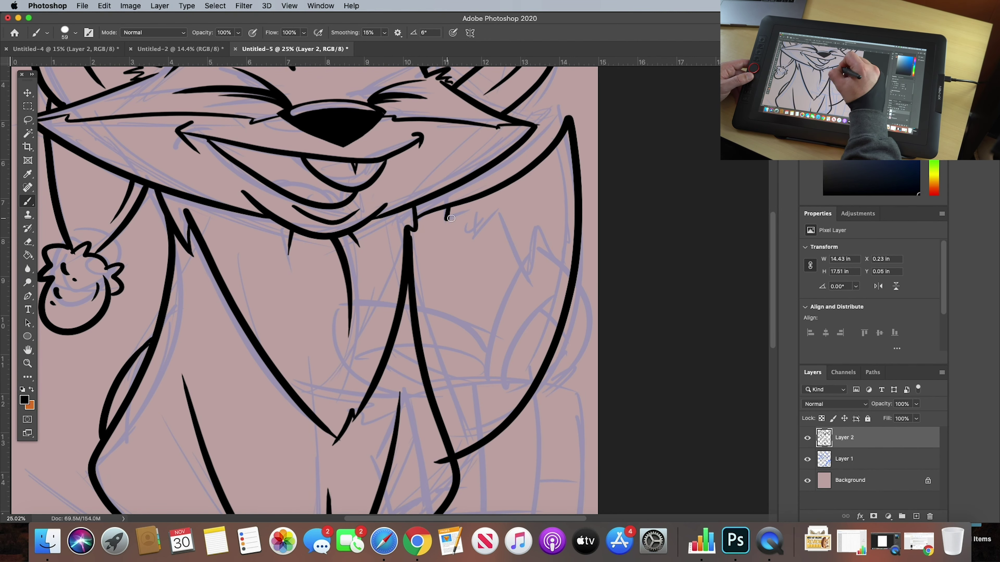
# Ink the jagged fur line across the tail and erase the tail stroke where it overlaps the haunch.
pyautogui.moveTo(451, 219)
pyautogui.mouseDown()
pyautogui.moveTo(492, 283)
pyautogui.moveTo(559, 256)
pyautogui.moveTo(569, 261)
pyautogui.mouseUp()
pyautogui.press('e')
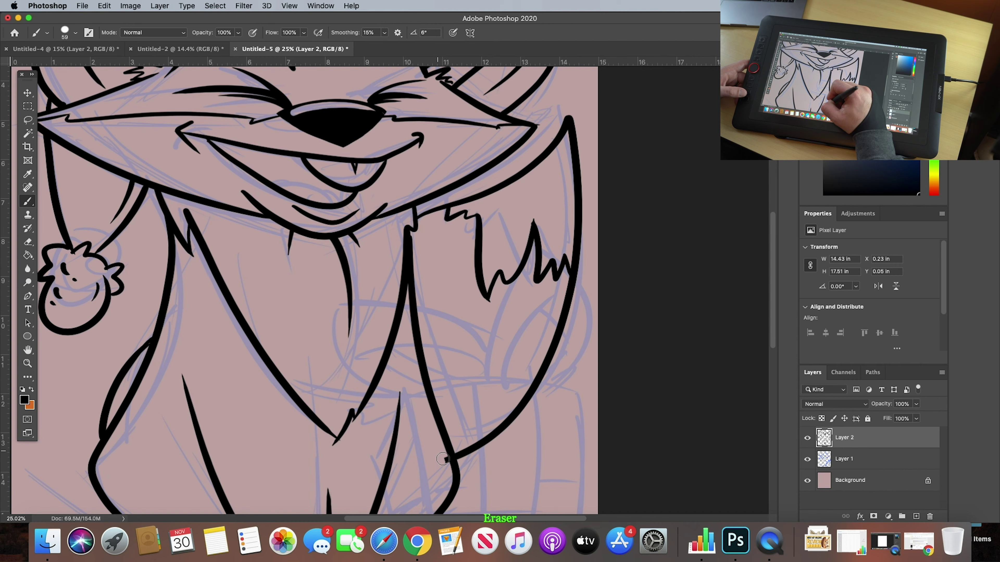
pyautogui.moveTo(442, 460); pyautogui.dragTo(449, 467)
pyautogui.press('super+minus')
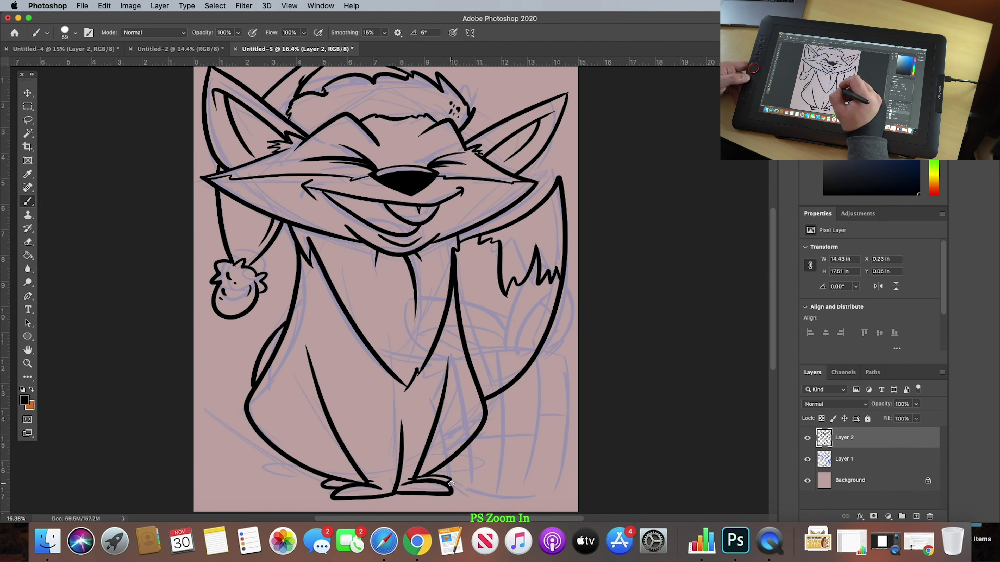
# Lower the opacity of Layer 2 to 22% and add a new layer above it for the gift.
pyautogui.moveTo(491, 347); pyautogui.dragTo(362, 312)
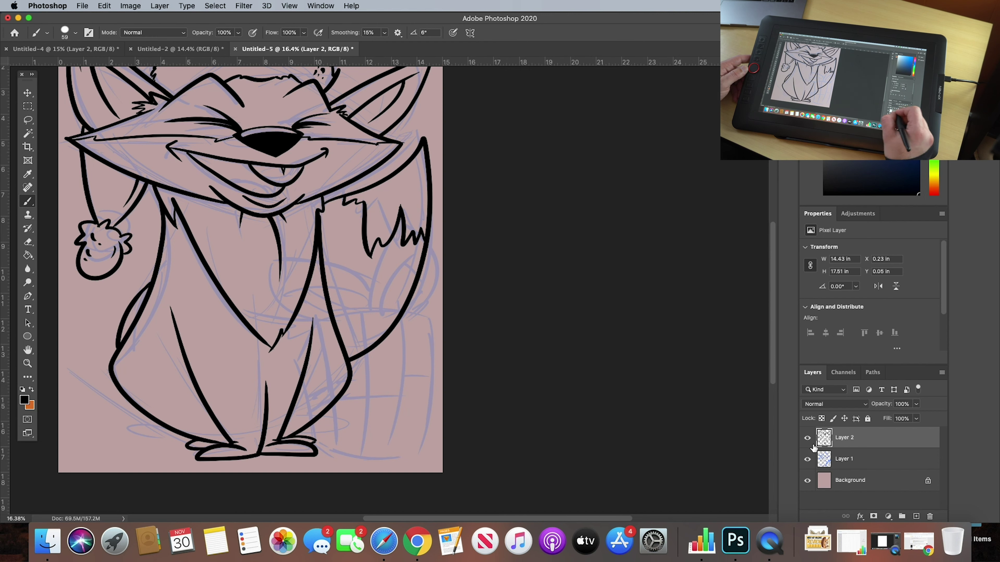
pyautogui.click(917, 404)
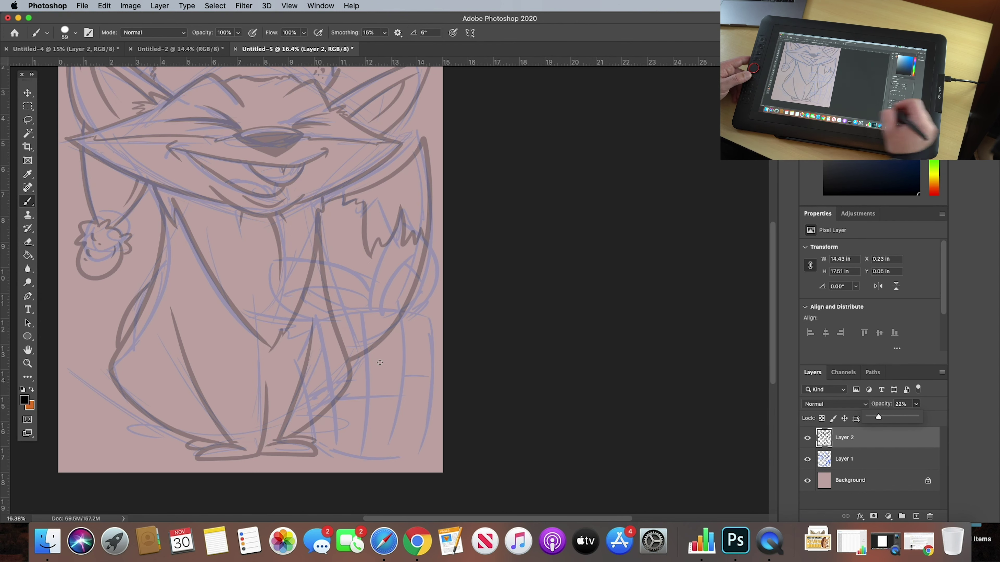
pyautogui.click(915, 516)
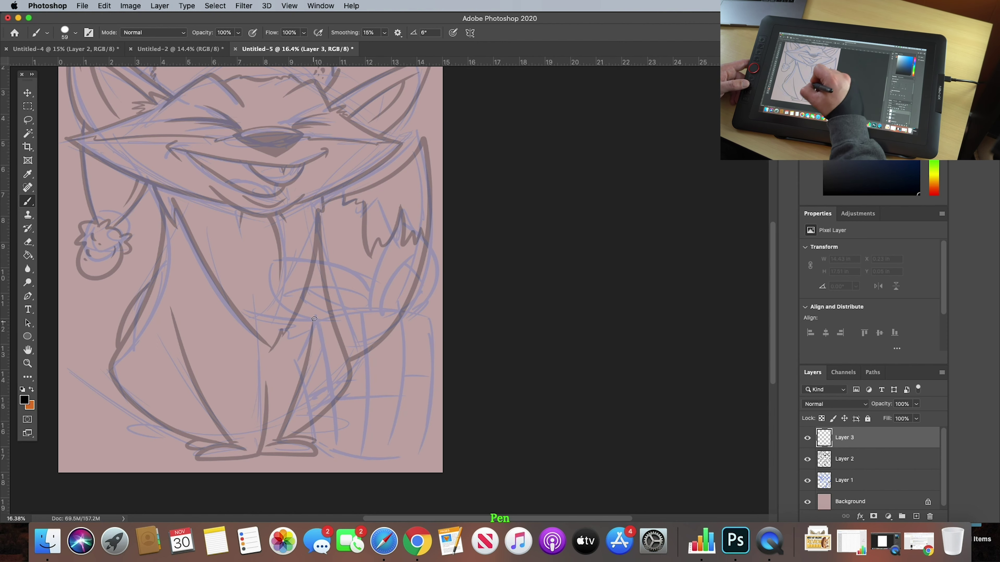
# Ink the gift box's outline and side edge, with the horizontal ribbon band wrapping around both faces.
pyautogui.moveTo(314, 319)
pyautogui.mouseDown()
pyautogui.moveTo(324, 435)
pyautogui.moveTo(362, 462)
pyautogui.moveTo(435, 319)
pyautogui.moveTo(338, 437)
pyautogui.mouseUp()
pyautogui.hotkey('ctrl', 'z')
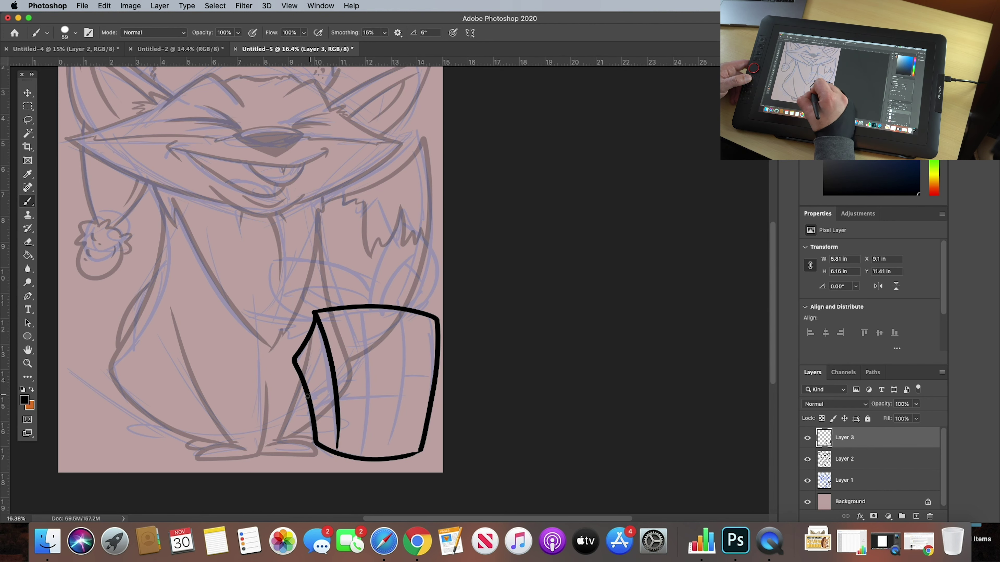
pyautogui.moveTo(335, 381)
pyautogui.mouseDown()
pyautogui.moveTo(434, 380)
pyautogui.moveTo(430, 395)
pyautogui.mouseUp()
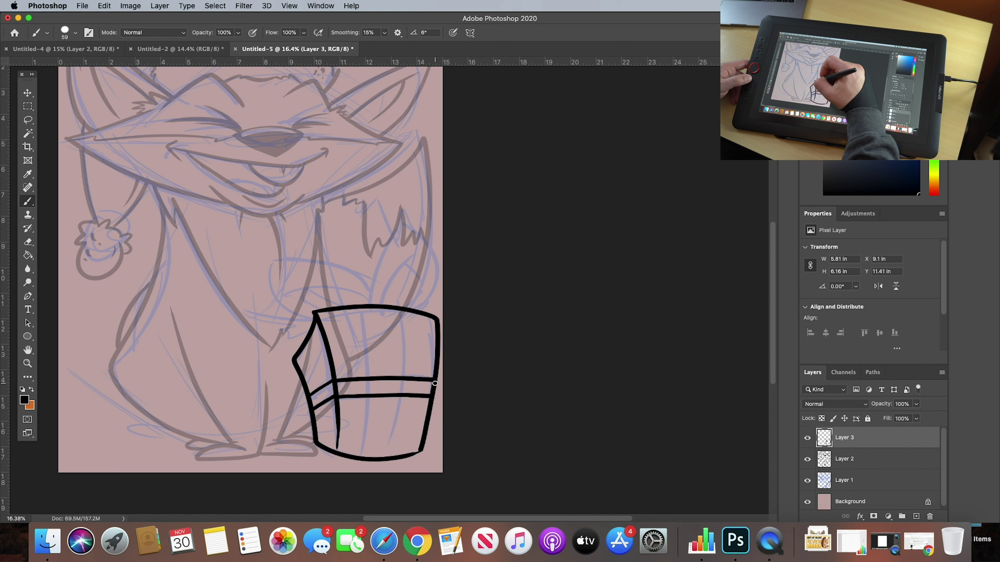
pyautogui.press('super+z')
# Ink the vertical ribbon down the gift's front and add short fold marks where the ribbons cross and bend.
pyautogui.moveTo(370, 309)
pyautogui.mouseDown()
pyautogui.moveTo(380, 376)
pyautogui.moveTo(379, 364)
pyautogui.moveTo(366, 457)
pyautogui.mouseUp()
pyautogui.press('super+z')
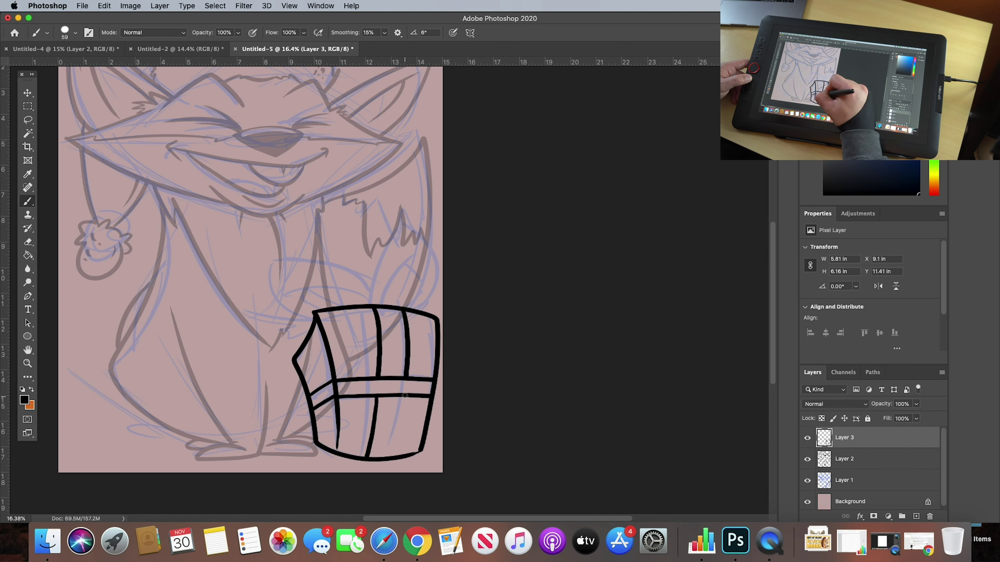
pyautogui.moveTo(405, 395); pyautogui.dragTo(393, 456)
pyautogui.moveTo(393, 398); pyautogui.dragTo(391, 419)
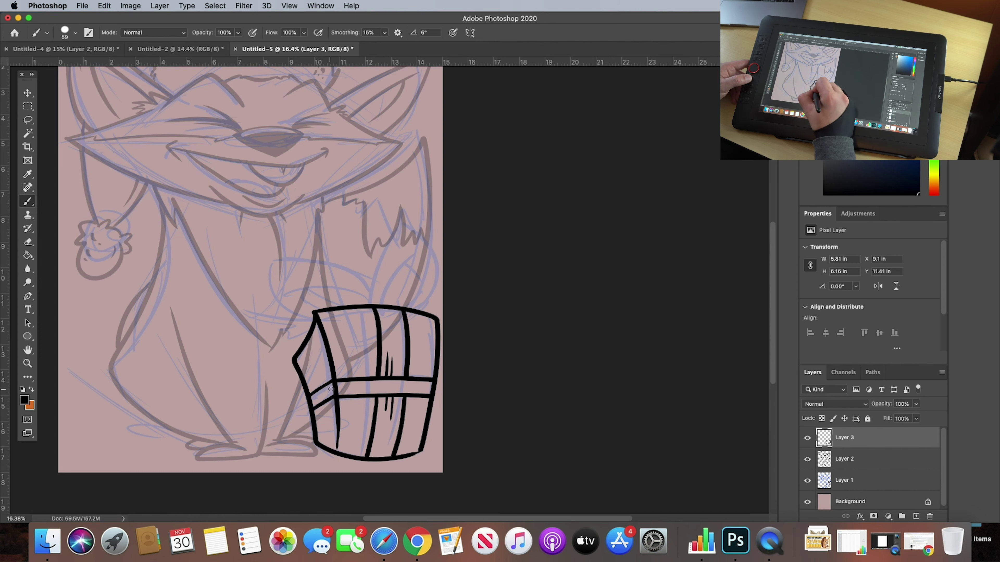
pyautogui.moveTo(337, 387); pyautogui.dragTo(355, 386)
pyautogui.moveTo(338, 391); pyautogui.dragTo(347, 391)
# Ink the bow on top of the gift with two large loops and their inner folds.
pyautogui.moveTo(380, 304)
pyautogui.mouseDown()
pyautogui.moveTo(417, 249)
pyautogui.moveTo(401, 306)
pyautogui.mouseUp()
pyautogui.moveTo(374, 304)
pyautogui.mouseDown()
pyautogui.moveTo(398, 218)
pyautogui.moveTo(423, 291)
pyautogui.mouseUp()
pyautogui.press('super+z')
pyautogui.moveTo(373, 304)
pyautogui.mouseDown()
pyautogui.moveTo(419, 225)
pyautogui.moveTo(414, 311)
pyautogui.moveTo(308, 294)
pyautogui.mouseUp()
pyautogui.press('super+z')
pyautogui.moveTo(313, 285)
pyautogui.mouseDown()
pyautogui.moveTo(344, 308)
pyautogui.moveTo(311, 313)
pyautogui.moveTo(362, 281)
pyautogui.moveTo(311, 257)
pyautogui.mouseUp()
pyautogui.press('super+z')
pyautogui.press('super+z')
pyautogui.moveTo(374, 305); pyautogui.dragTo(390, 259)
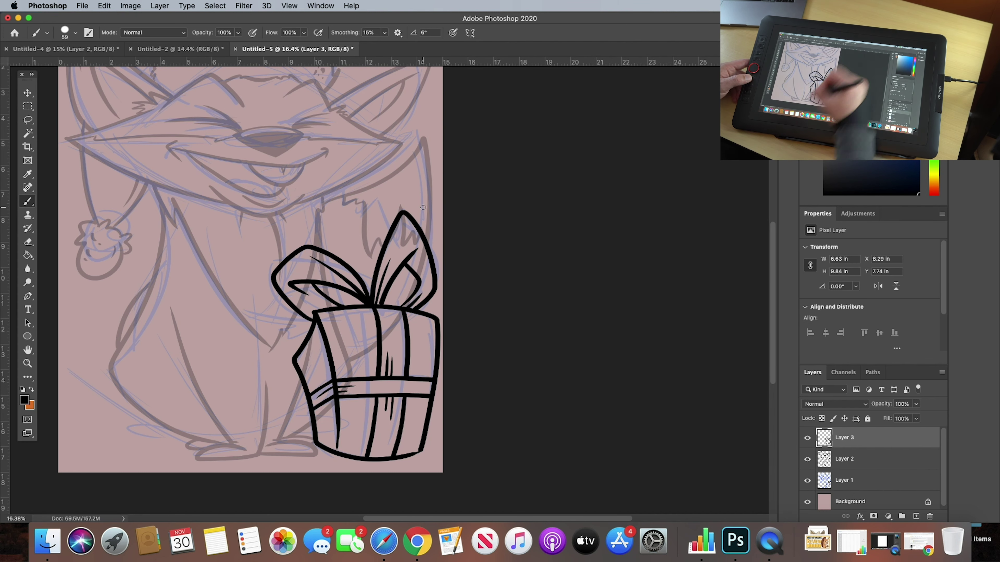
# Restore the opacity of Layer 2 to 100% and erase its fox lines that run through the gift and bow.
pyautogui.click(864, 461)
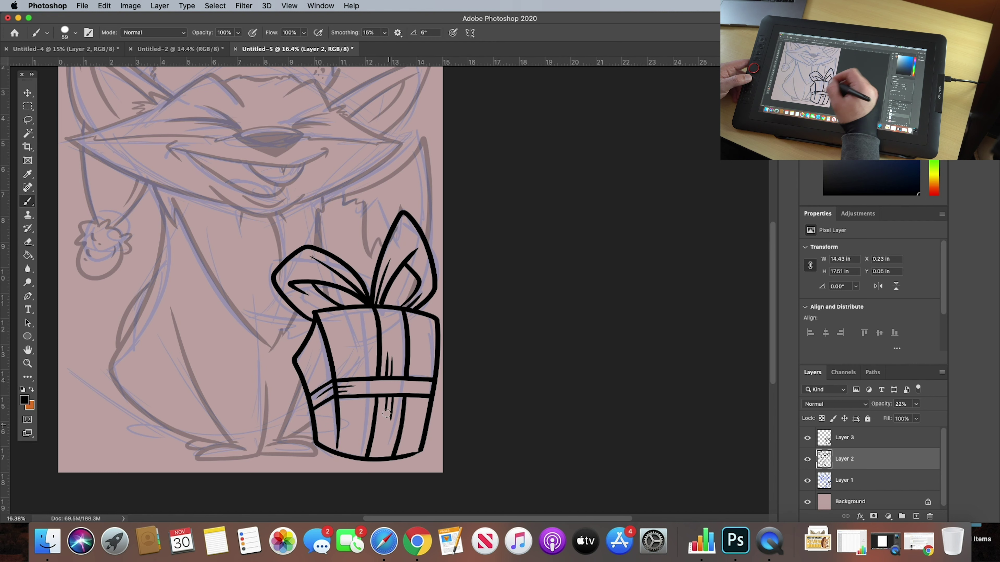
pyautogui.click(837, 440)
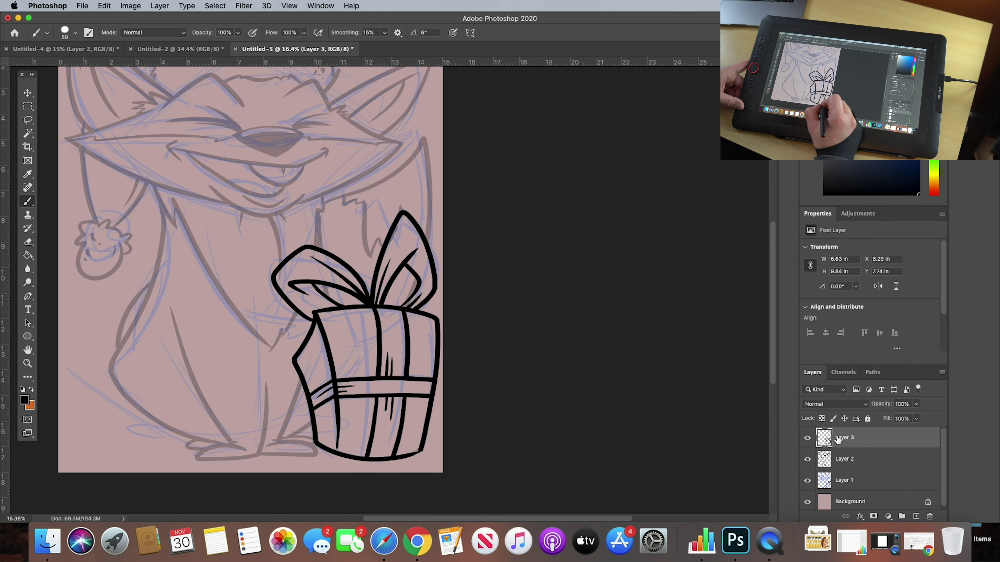
pyautogui.click(844, 458)
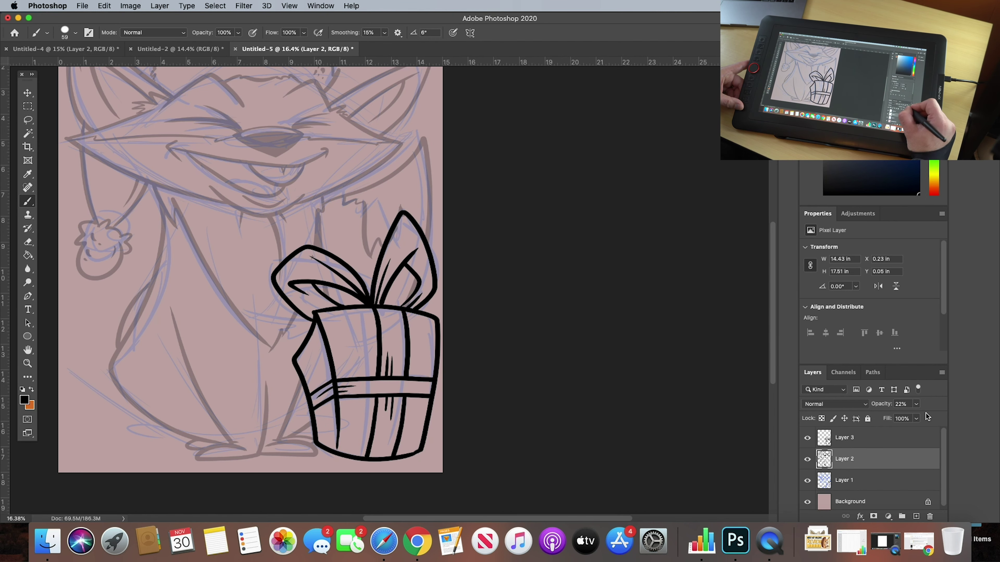
pyautogui.click(916, 404)
pyautogui.moveTo(900, 417); pyautogui.dragTo(953, 415)
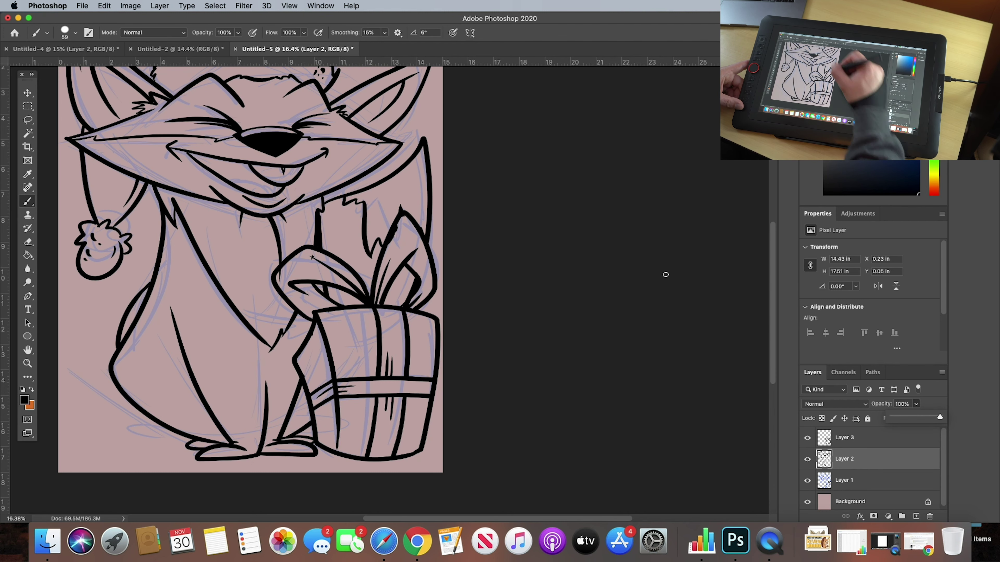
pyautogui.press('e')
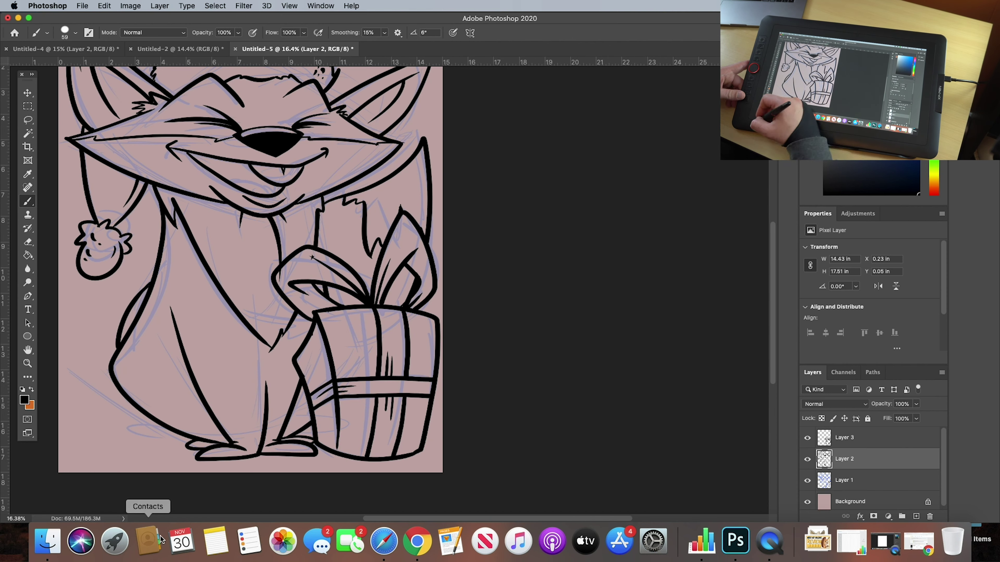
# Merge the gift layer, Layer 3, down into Layer 2.
pyautogui.click(844, 437)
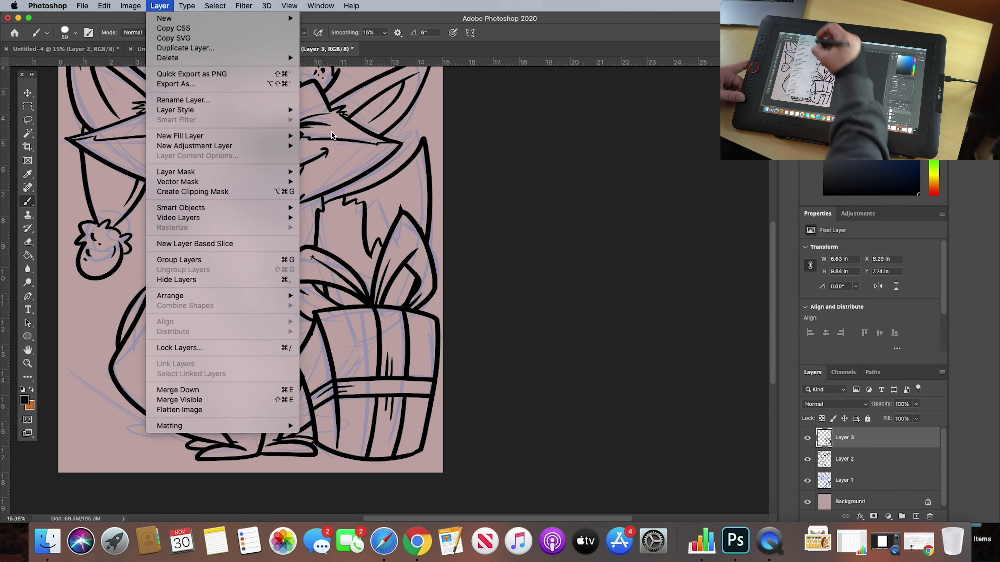
pyautogui.moveTo(193, 3)
pyautogui.moveTo(152, 9)
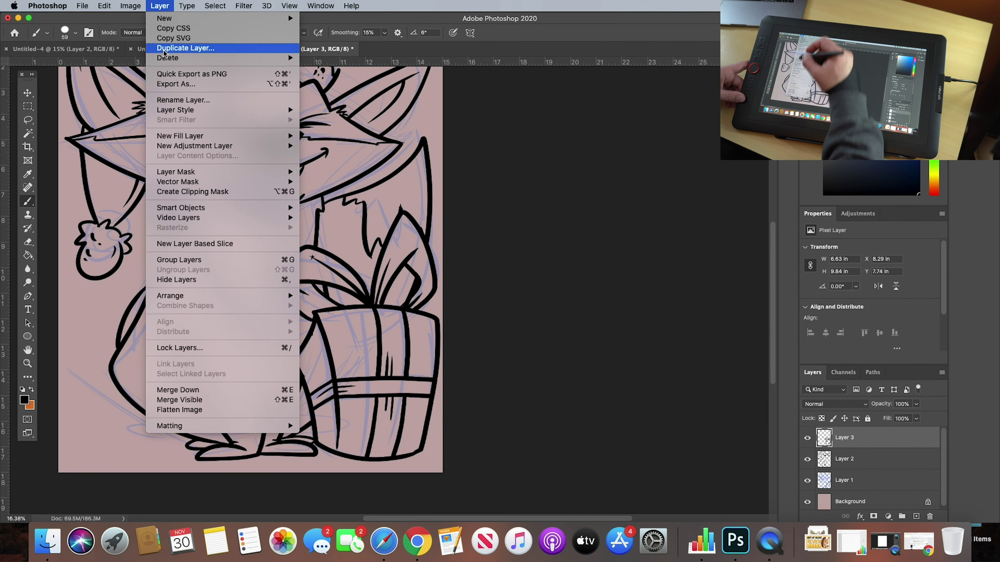
pyautogui.click(205, 391)
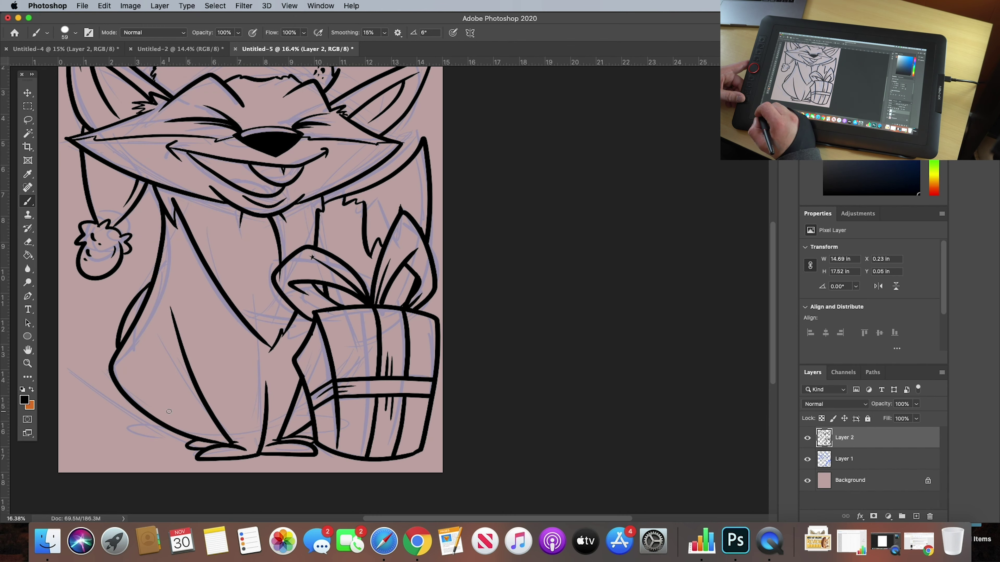
# Fit the whole drawing in view and hide the blue sketch on Layer 1.
pyautogui.press('super+equal')
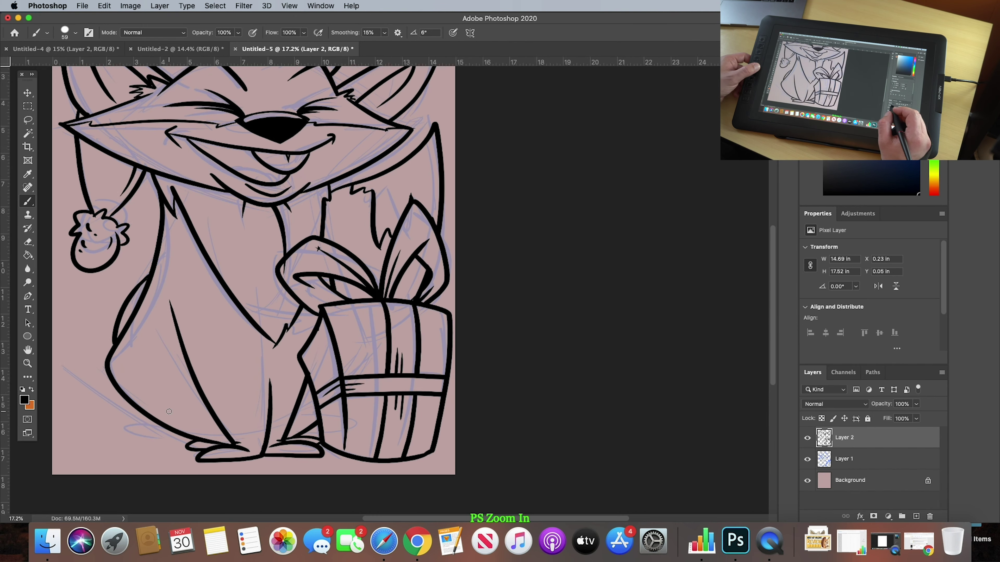
pyautogui.press('super+minus')
pyautogui.press('super+minus')
pyautogui.press('super+equal')
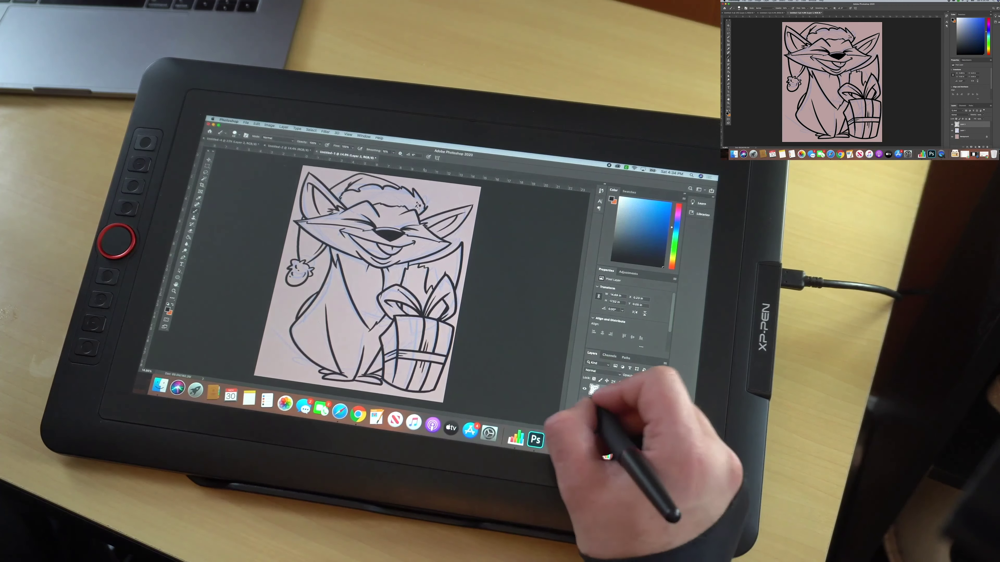
pyautogui.click(952, 131)
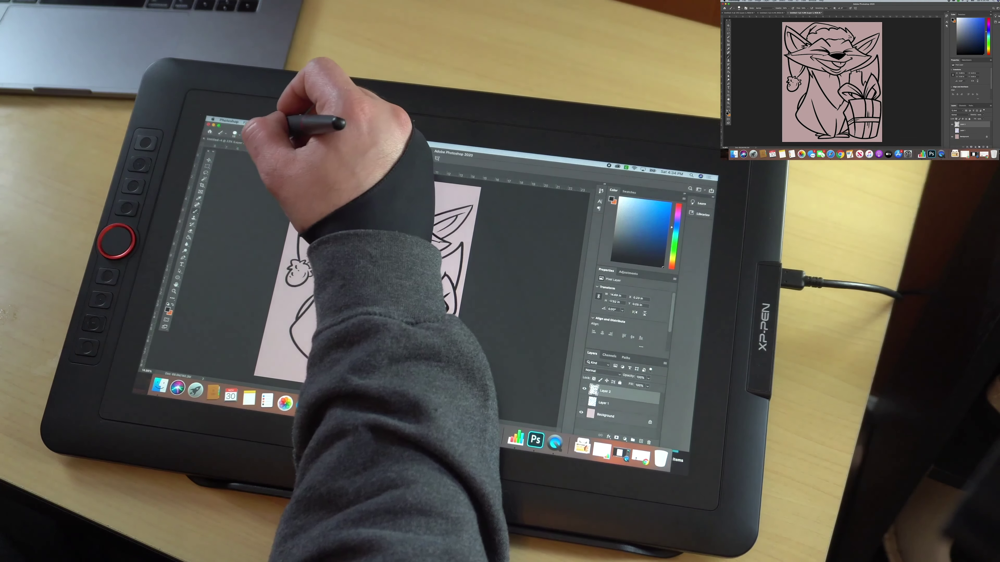
# Duplicate the inked Layer 2, keeping the proposed name for the copy.
pyautogui.click(284, 128)
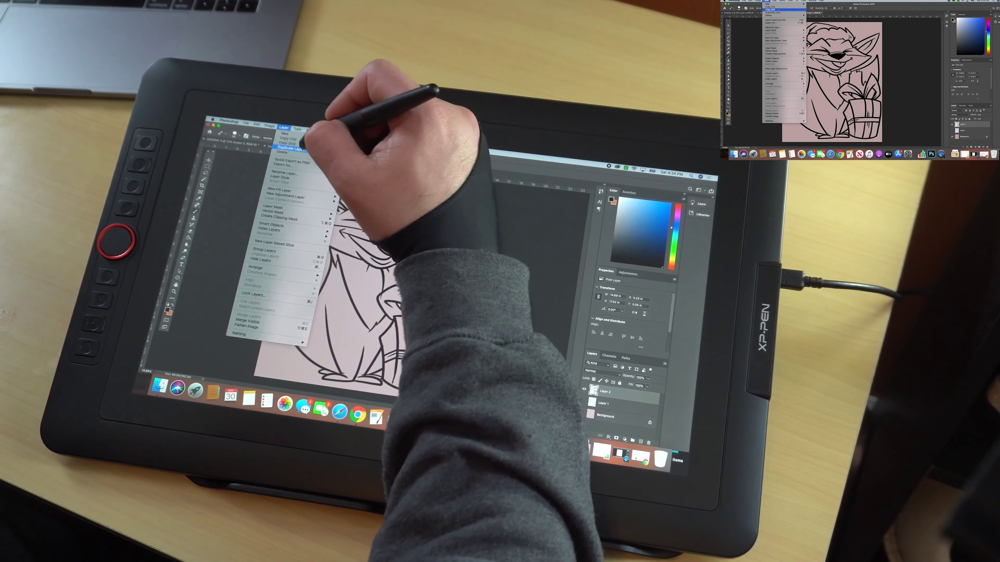
pyautogui.click(291, 147)
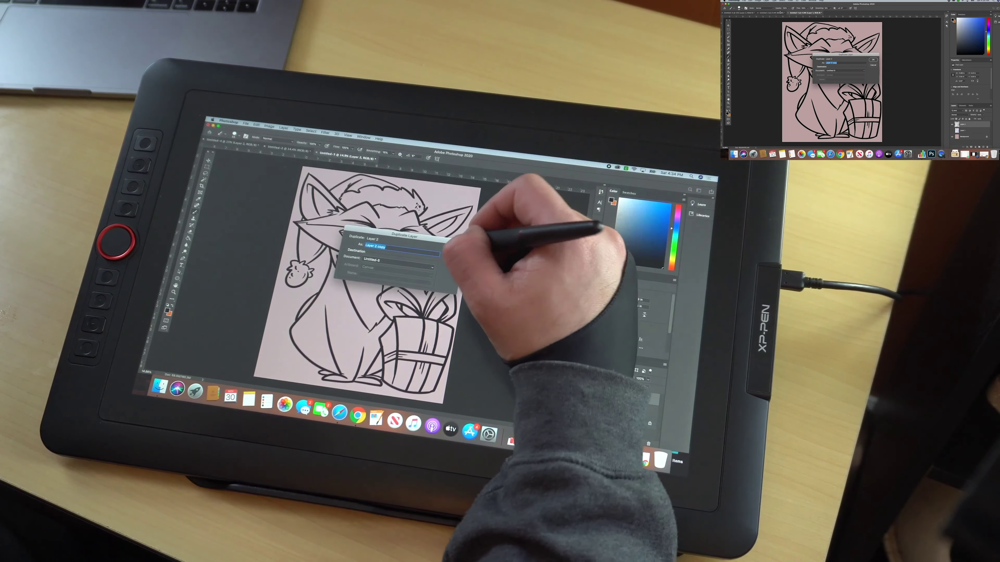
pyautogui.click(444, 239)
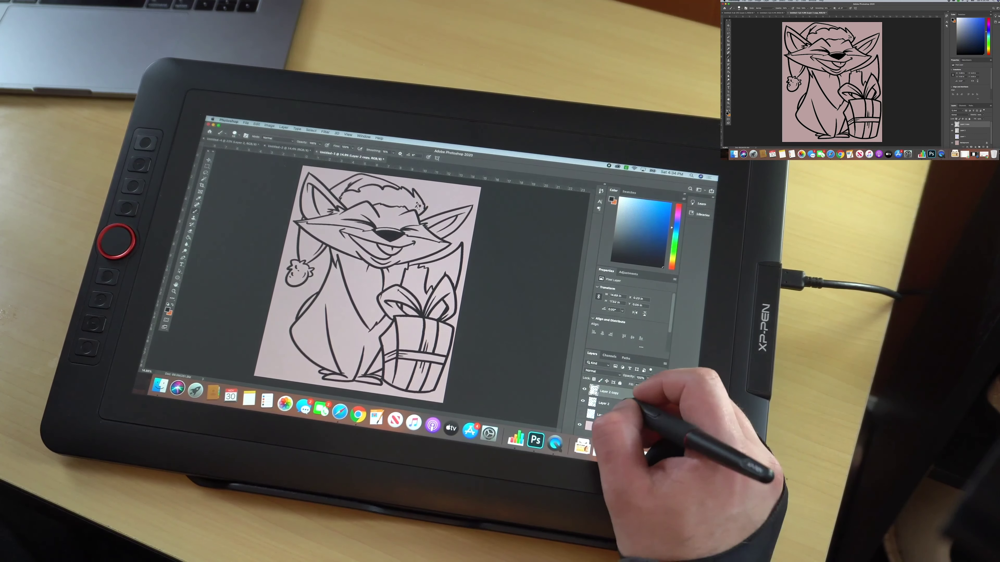
# Fill the fox's body and the base of its tail with orange on the original Layer 2 using the Paint Bucket.
pyautogui.click(630, 401)
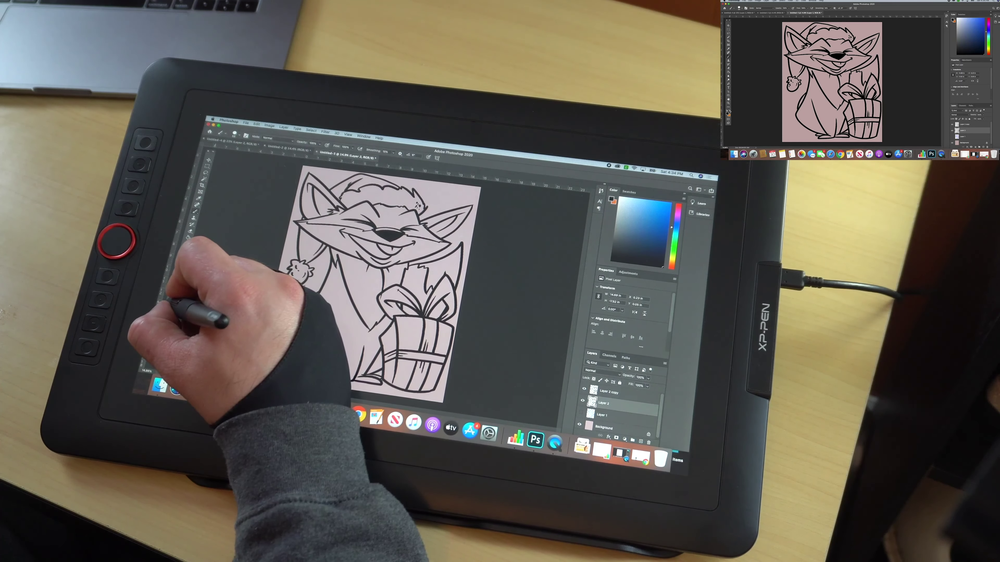
pyautogui.click(173, 305)
pyautogui.click(188, 237)
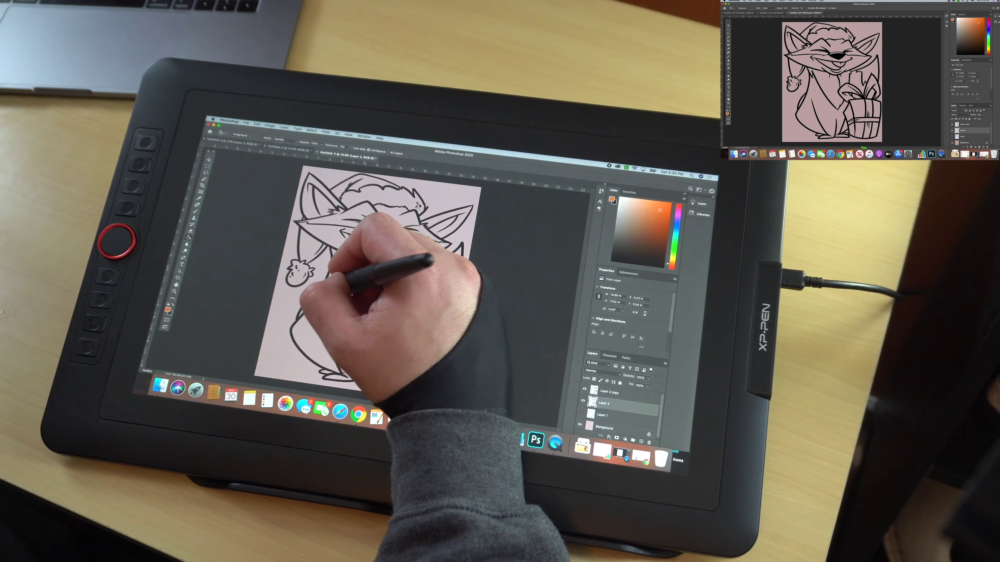
pyautogui.click(339, 284)
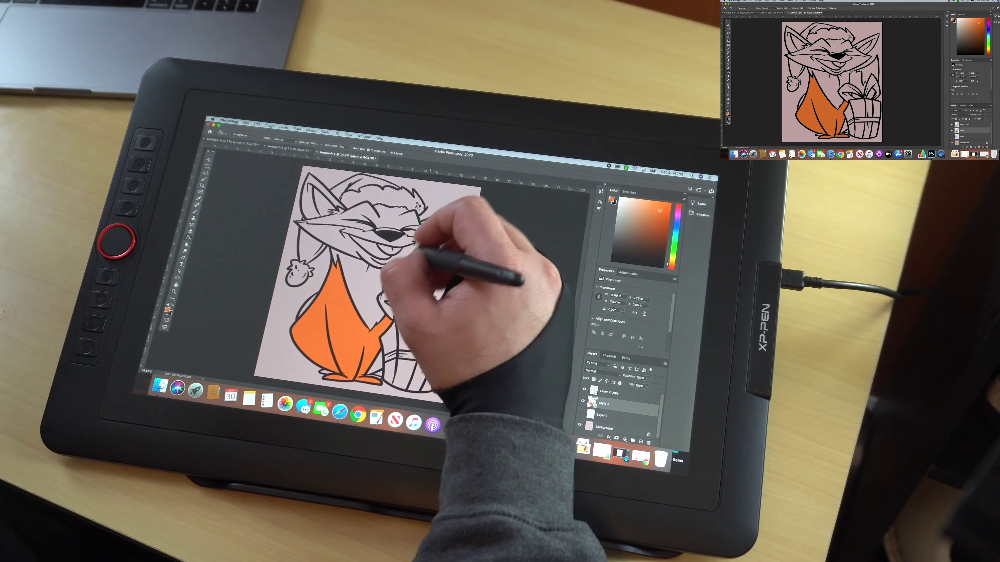
pyautogui.click(419, 282)
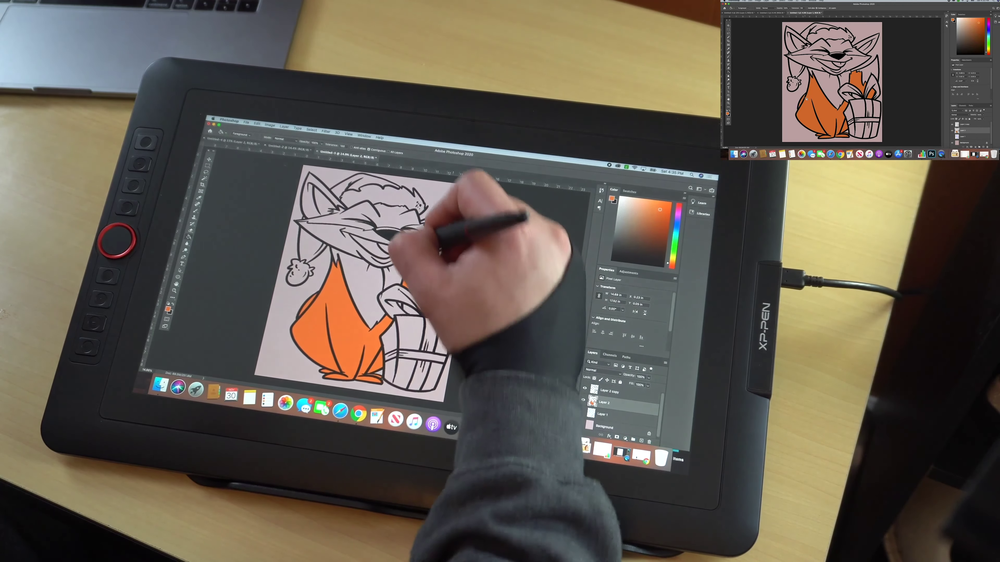
# Fill the upper part of the fox's face and both ears with orange.
pyautogui.click(411, 217)
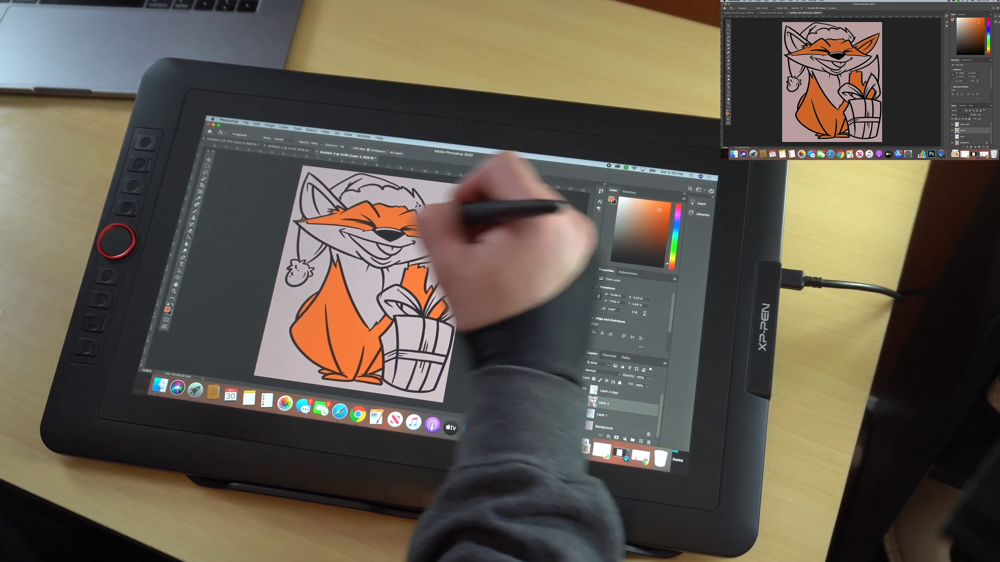
pyautogui.click(326, 197)
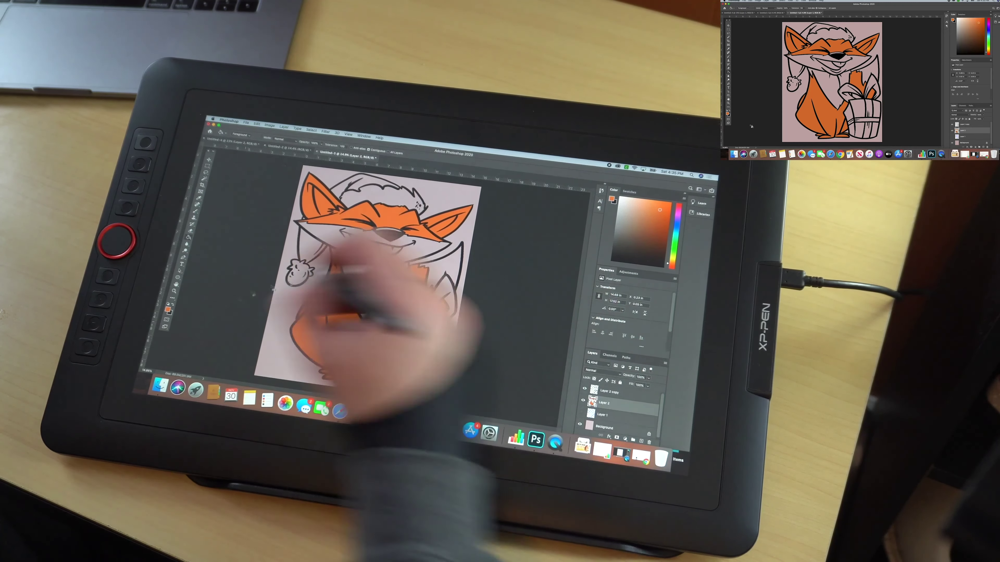
# On Layer 2 copy, draw the tongue and tooth lines inside the fox's mouth with a black brush.
pyautogui.click(610, 392)
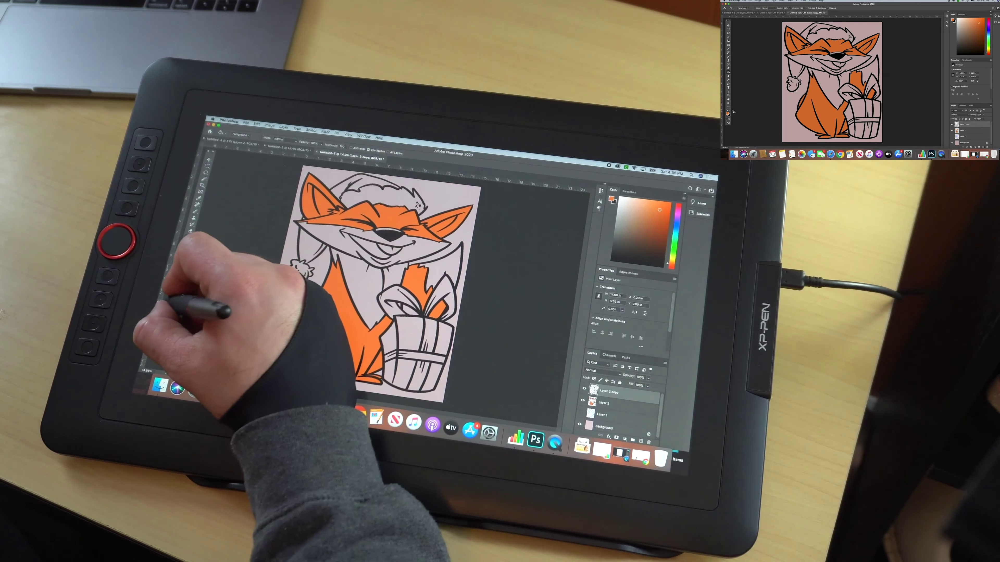
pyautogui.click(175, 303)
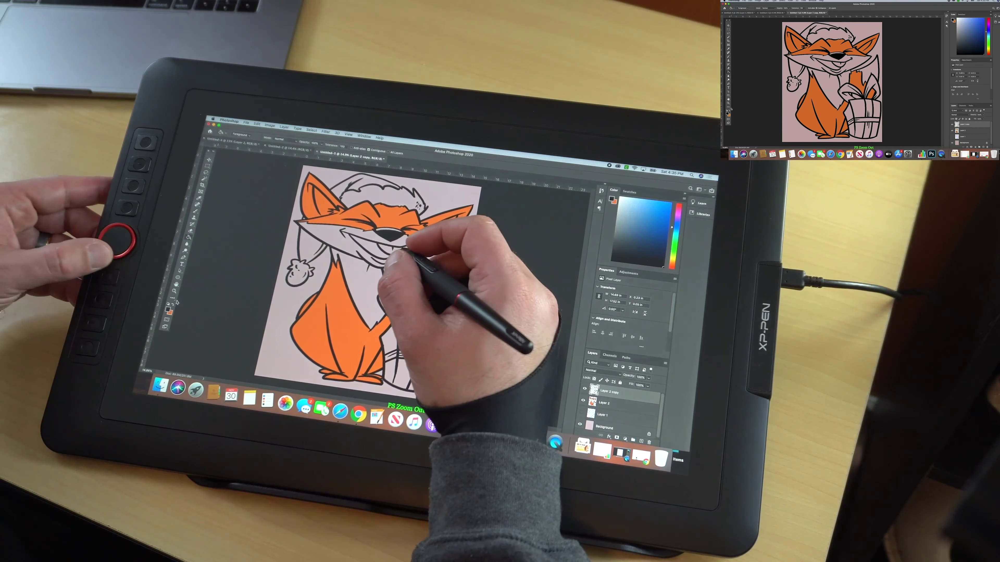
pyautogui.press('super+plus')
pyautogui.scroll(-1, 390, 252)
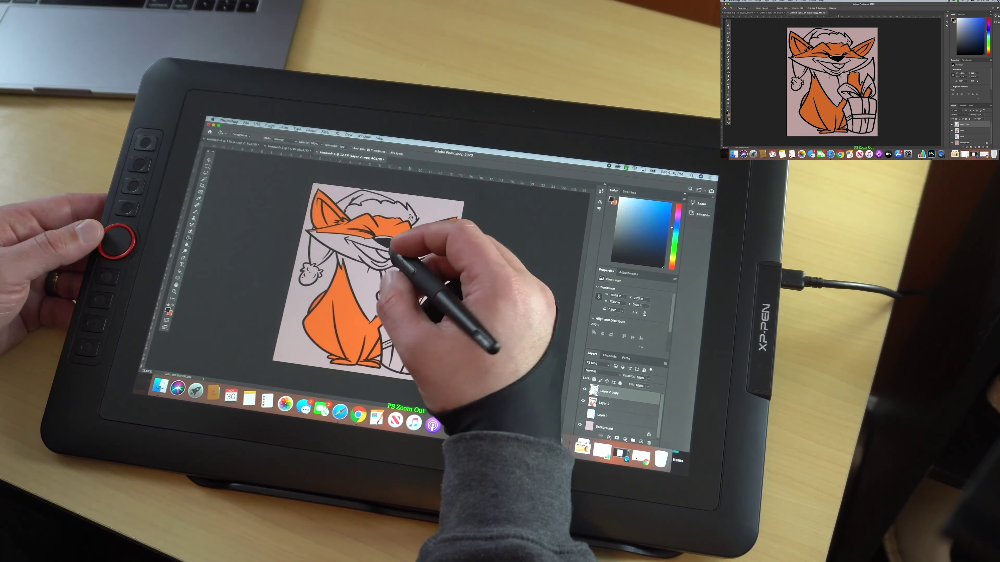
pyautogui.scroll(4, 393, 249)
pyautogui.press('super+equal')
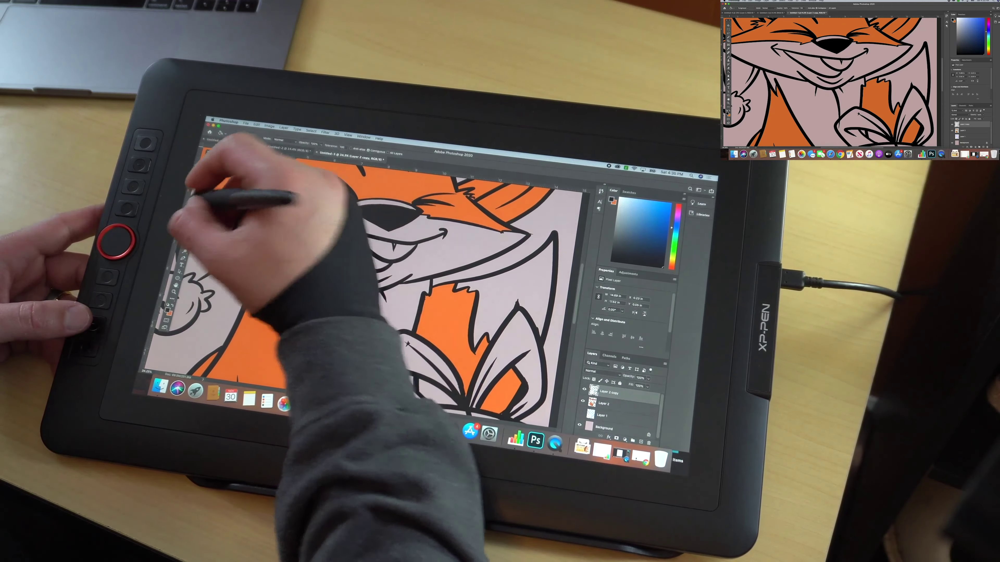
pyautogui.press('b')
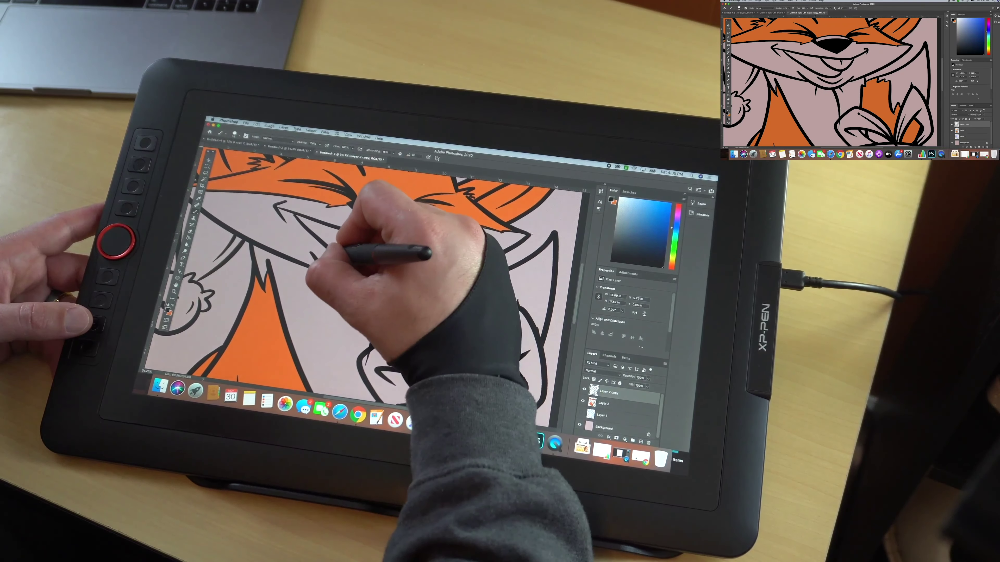
pyautogui.moveTo(814, 71); pyautogui.dragTo(827, 71)
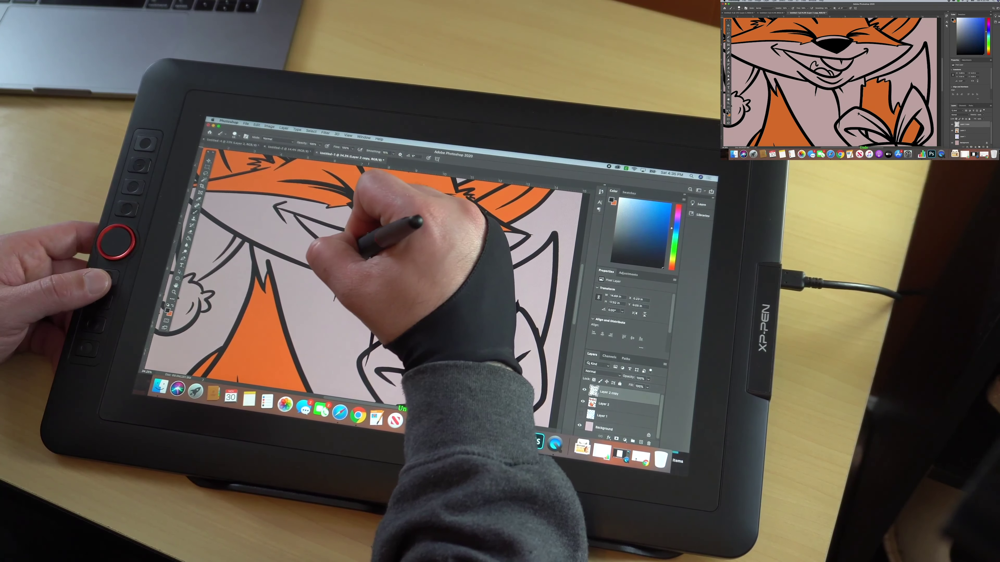
pyautogui.press('super+minus')
pyautogui.press('super+minus')
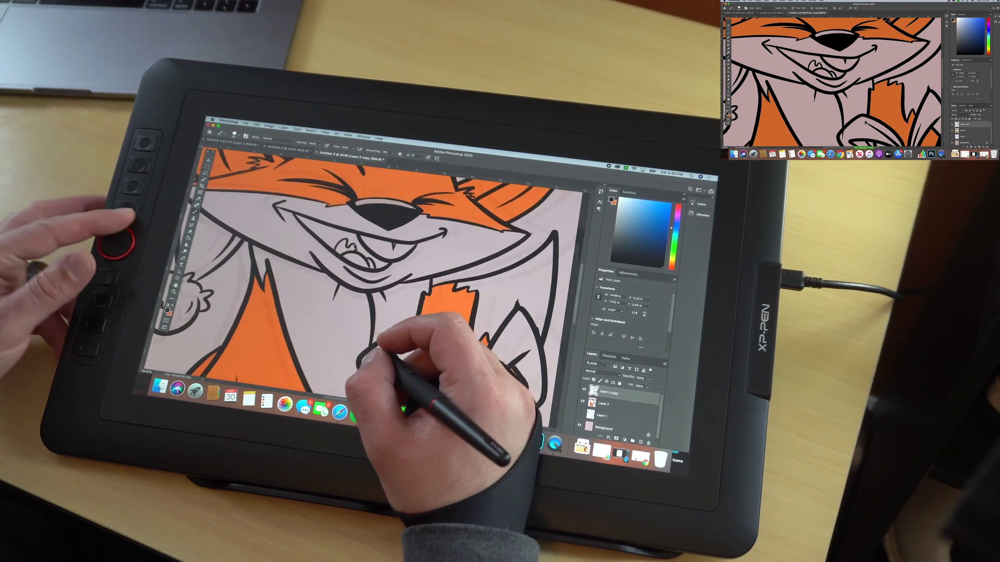
pyautogui.press('super+minus')
pyautogui.press('super+minus')
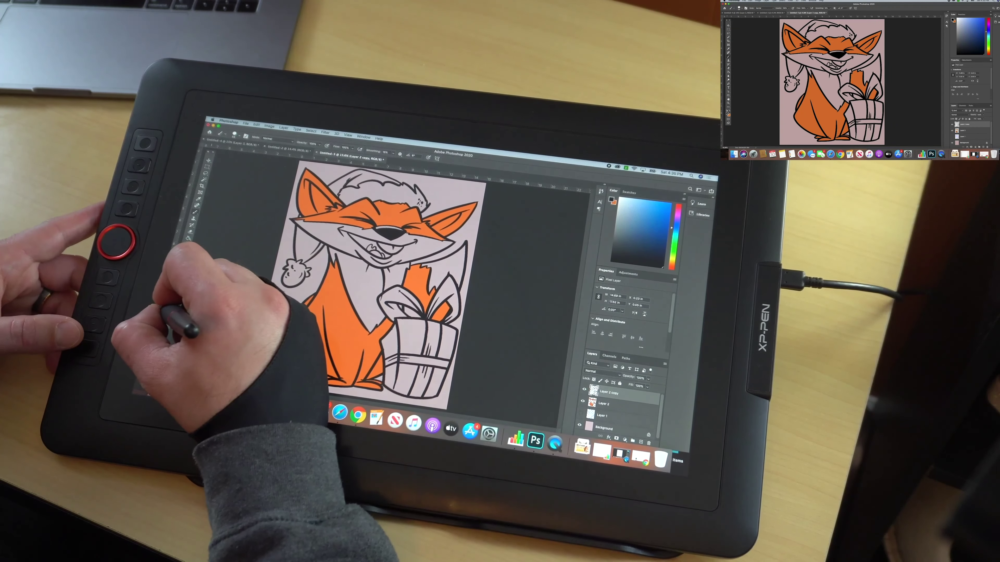
# Choose a pale yellow cream colour and fill the tail tip, chest and muzzle on Layer 2 with the Paint Bucket.
pyautogui.click(168, 309)
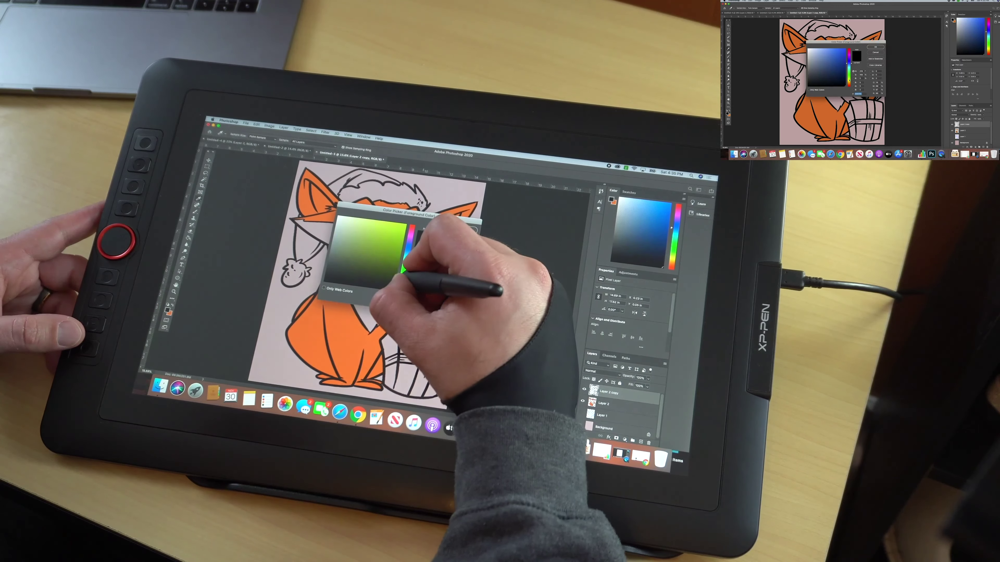
pyautogui.click(350, 220)
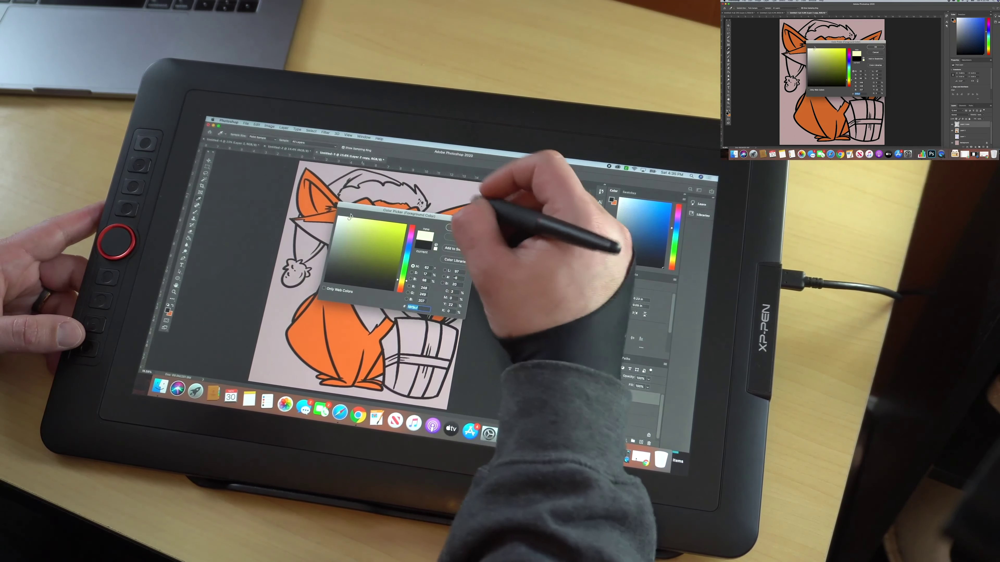
pyautogui.click(474, 226)
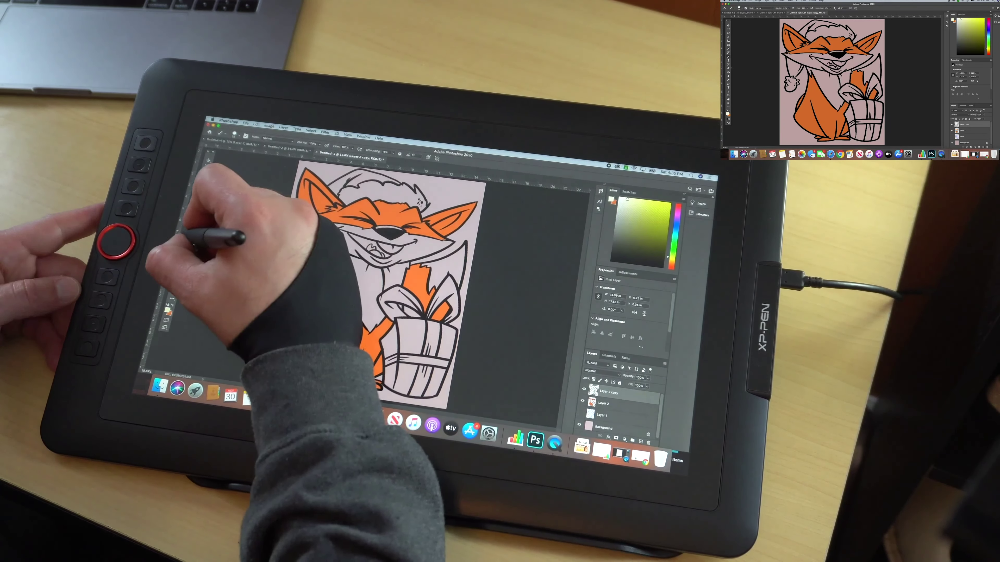
pyautogui.click(188, 238)
pyautogui.click(452, 260)
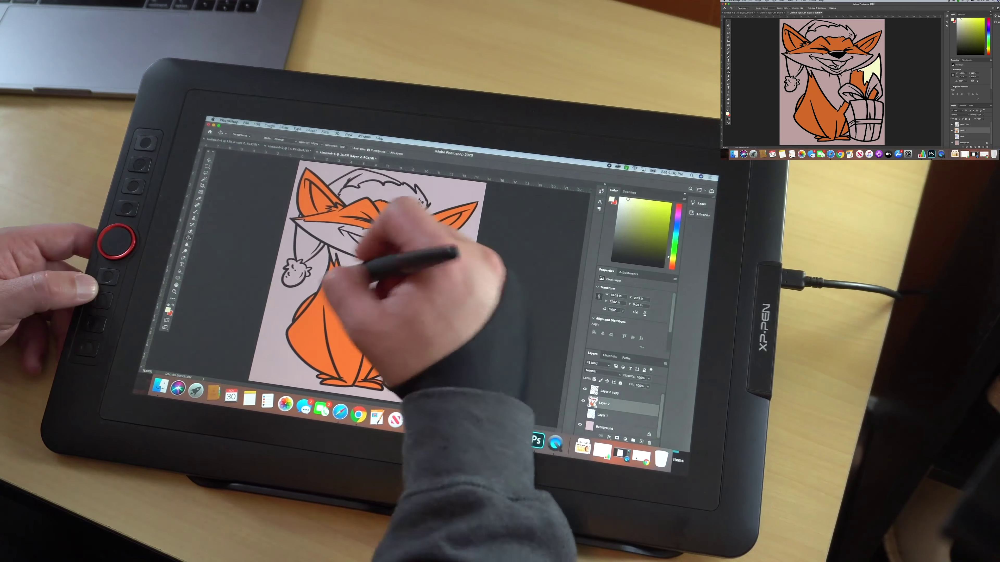
pyautogui.click(348, 289)
pyautogui.click(396, 278)
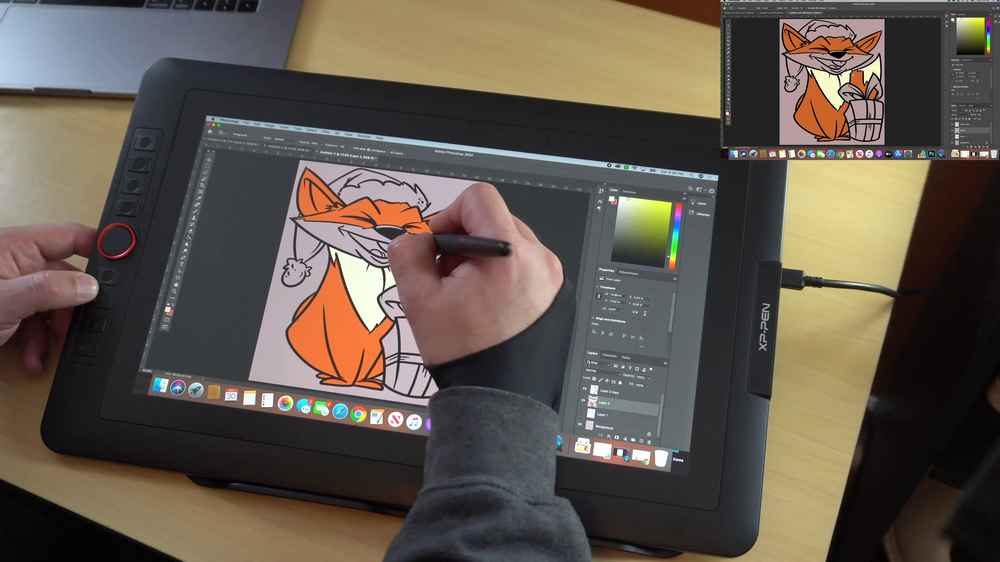
pyautogui.click(355, 249)
# Choose white and fill the hat's fur trim, pom-pom and the fox's teeth, undoing the misplaced fill beside the pom-pom.
pyautogui.click(168, 309)
pyautogui.click(339, 216)
pyautogui.click(474, 226)
pyautogui.click(383, 191)
pyautogui.click(305, 254)
pyautogui.press('super+z')
pyautogui.click(301, 274)
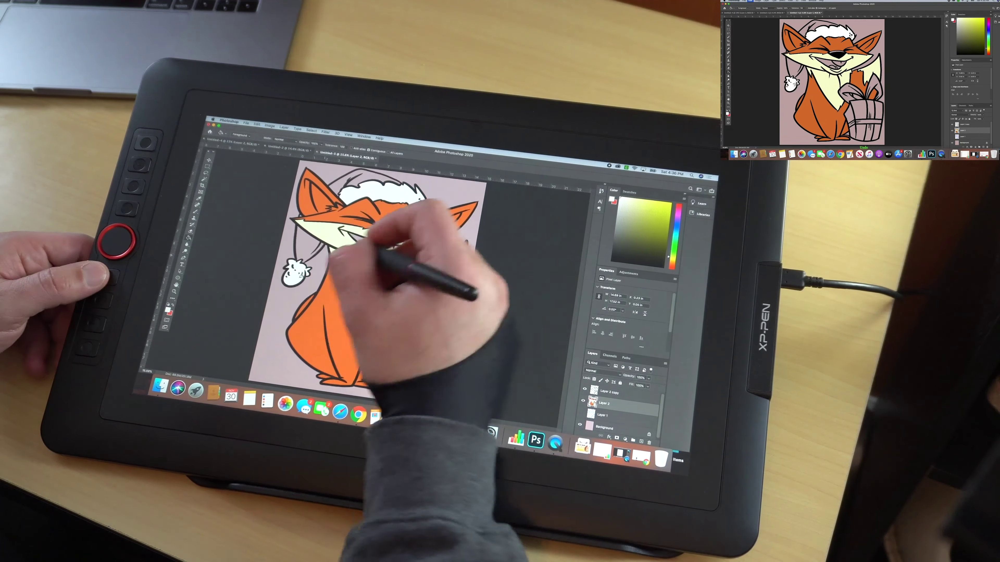
pyautogui.click(391, 248)
# Fill both parts of the Santa hat and the loops of the gift's bow with red.
pyautogui.click(172, 304)
pyautogui.click(366, 178)
pyautogui.click(305, 240)
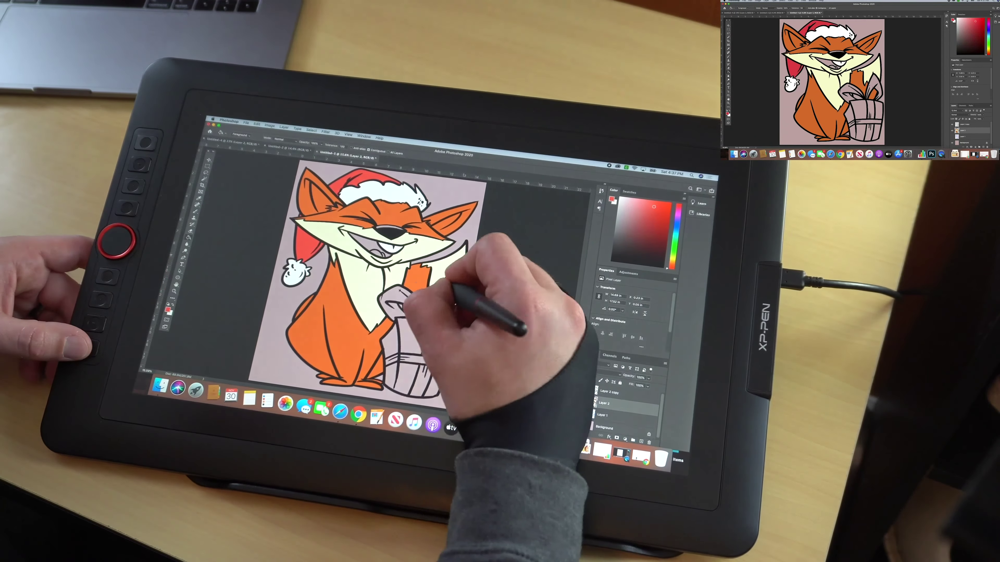
pyautogui.click(397, 300)
# Sample the body's orange, return to the red of the hat and fill the ribbon bands on the gift box with it.
pyautogui.click(370, 339)
pyautogui.click(461, 229)
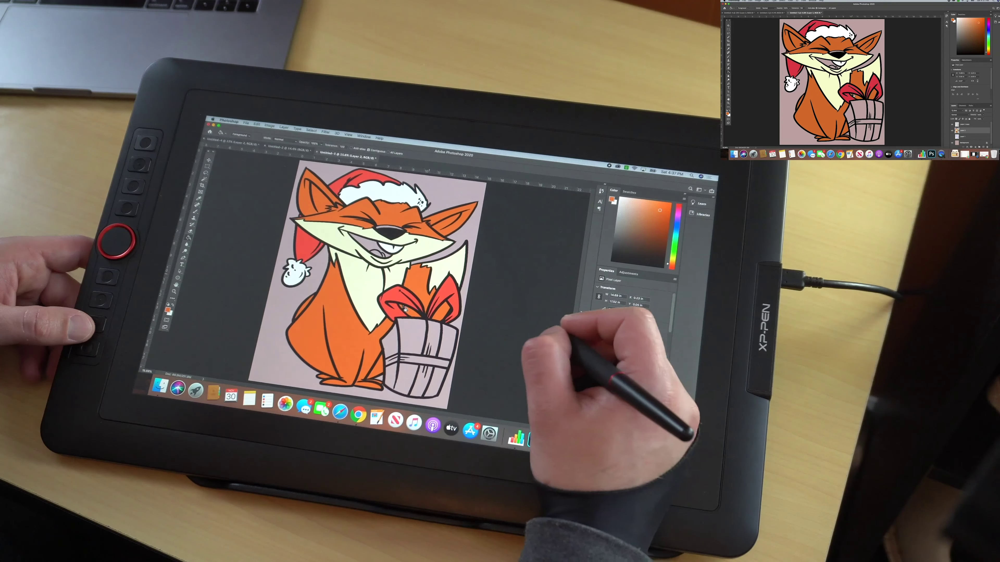
pyautogui.click(168, 311)
pyautogui.click(307, 245)
pyautogui.click(461, 229)
pyautogui.click(384, 361)
# Choose a lighter pinkish red and fill the fox's tongue with it on Layer 2.
pyautogui.click(609, 393)
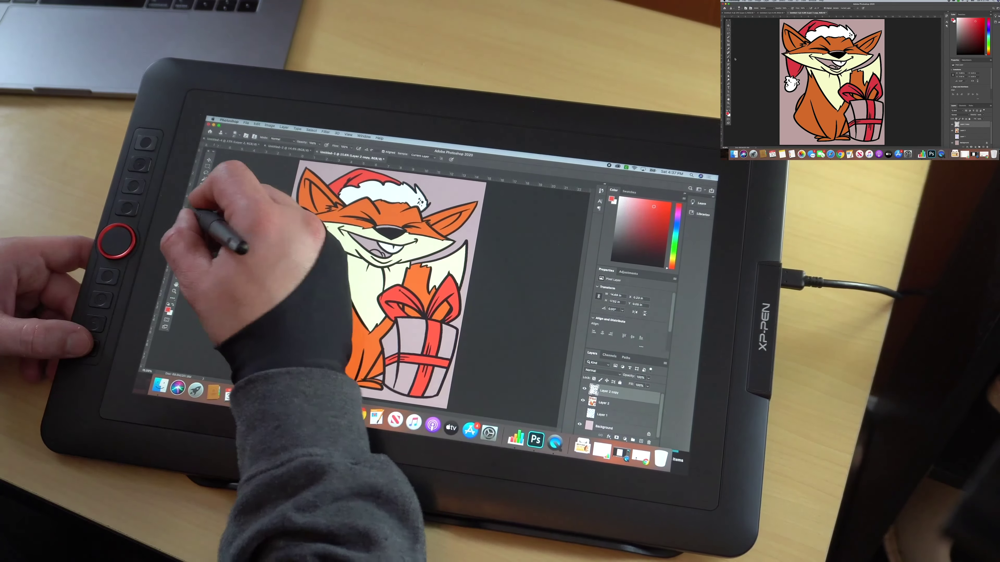
pyautogui.click(197, 211)
pyautogui.hotkey('alt', '[')
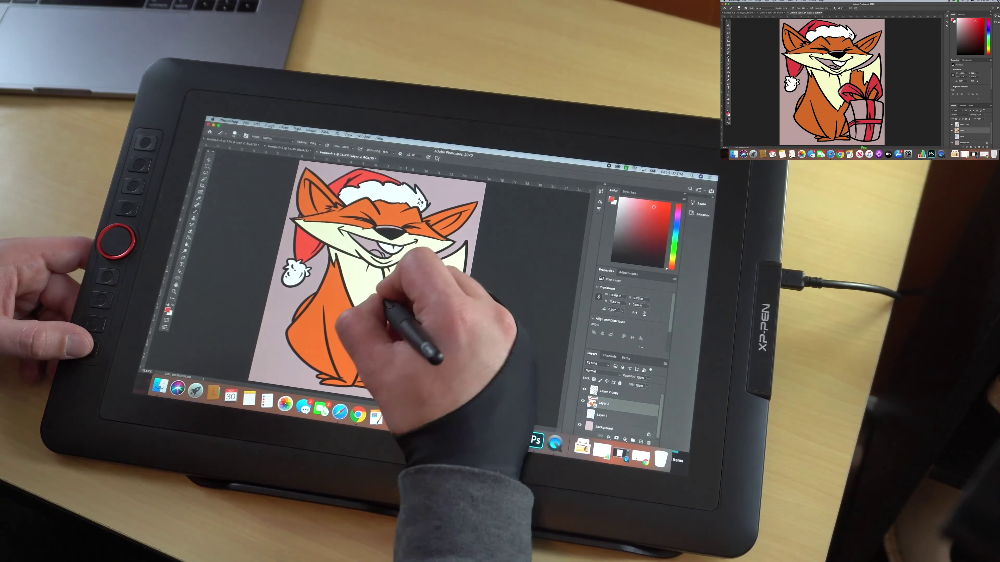
pyautogui.click(727, 113)
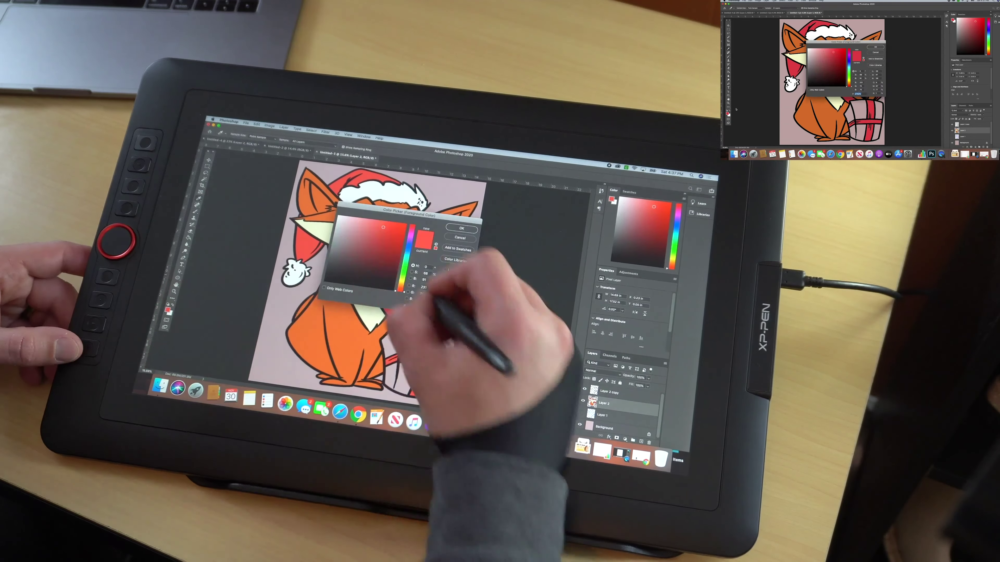
pyautogui.click(823, 51)
pyautogui.click(873, 47)
pyautogui.click(728, 73)
pyautogui.click(829, 63)
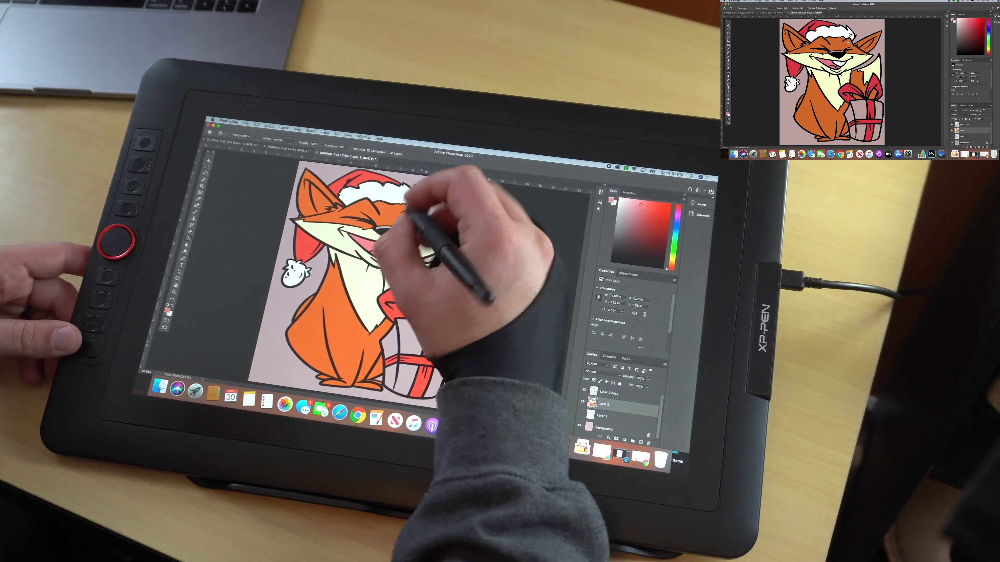
# Choose a darker muted red and color the inside of the fox's mouth, touching it up with the Brush.
pyautogui.click(727, 114)
pyautogui.click(823, 60)
pyautogui.click(873, 47)
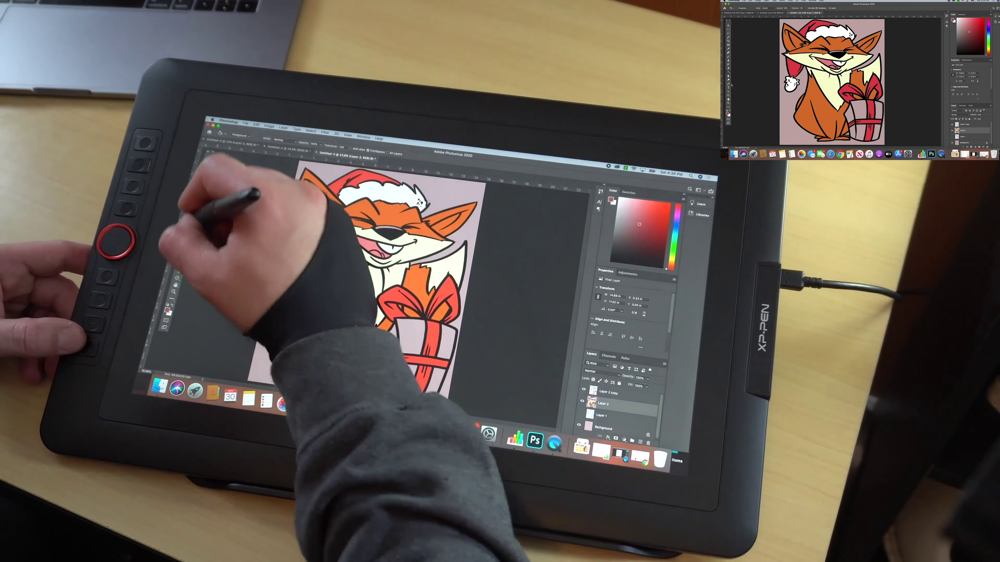
pyautogui.click(728, 57)
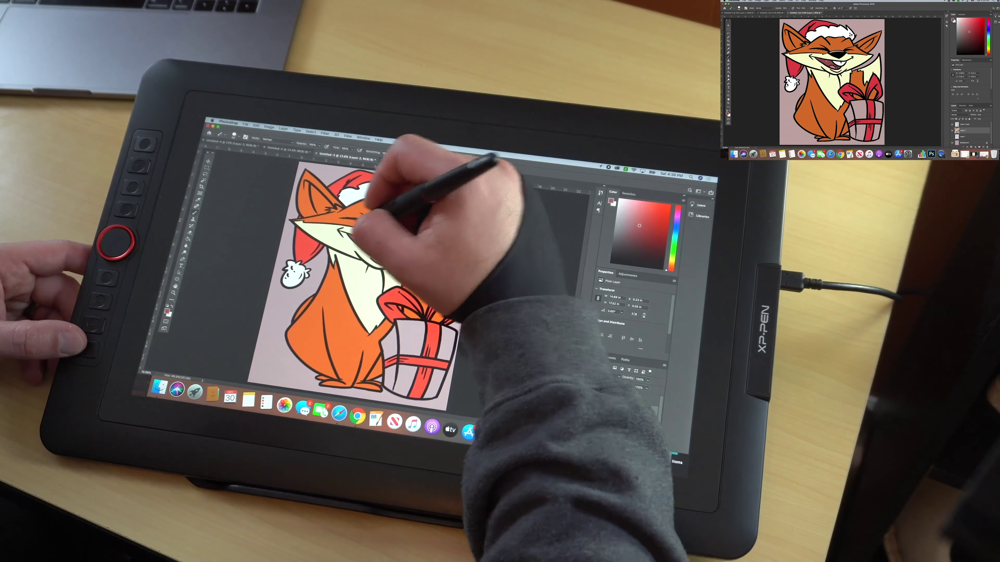
# Pick white for the teeth, then sample the muzzle's cream and paint the inner ears with it.
pyautogui.click(729, 111)
pyautogui.click(728, 114)
pyautogui.click(873, 47)
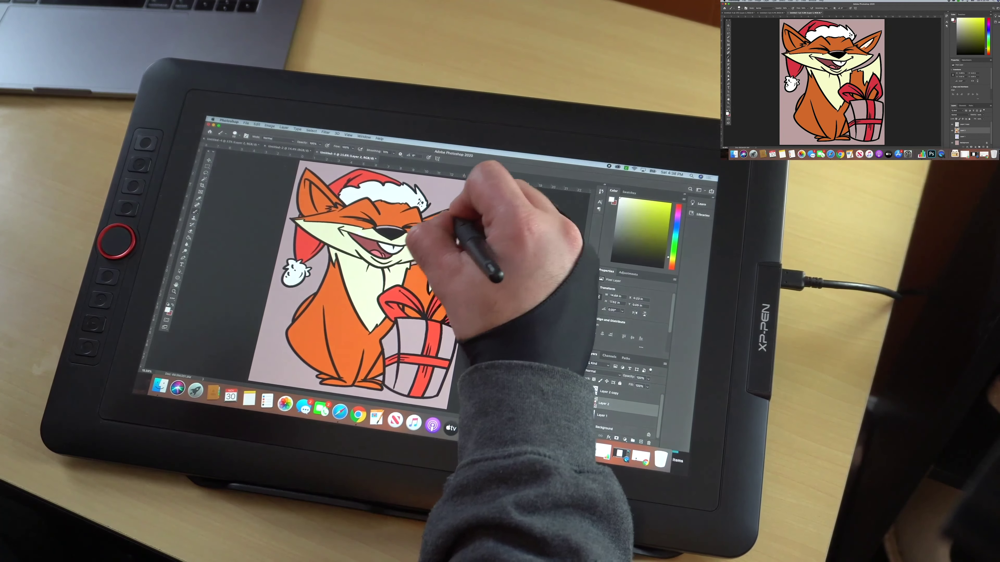
pyautogui.click(727, 113)
pyautogui.click(805, 58)
pyautogui.click(874, 47)
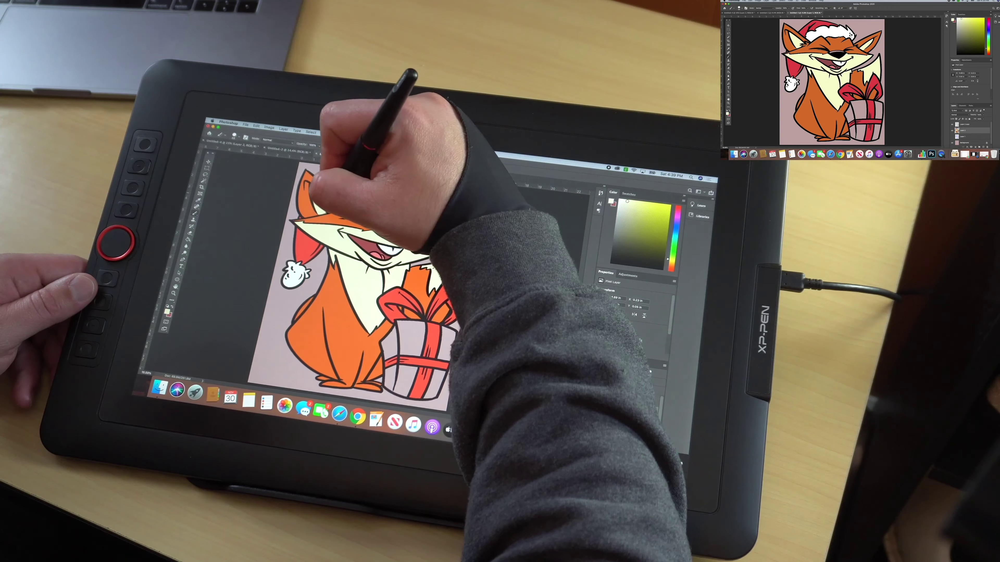
# Sample the fox's orange for touch-ups, undo the last stroke and sample the greyish pink of the nose highlight.
pyautogui.click(727, 114)
pyautogui.click(799, 112)
pyautogui.click(875, 45)
pyautogui.scroll(10, 838, 45)
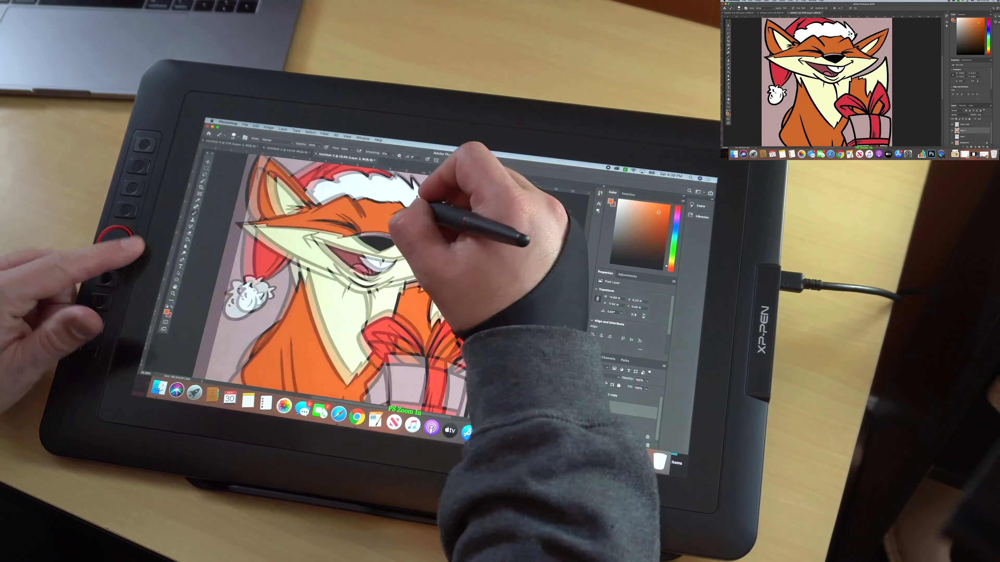
pyautogui.press('super+z')
pyautogui.scroll(5, 796, 62)
pyautogui.keyDown('alt'); pyautogui.click(816, 72); pyautogui.keyUp('alt')
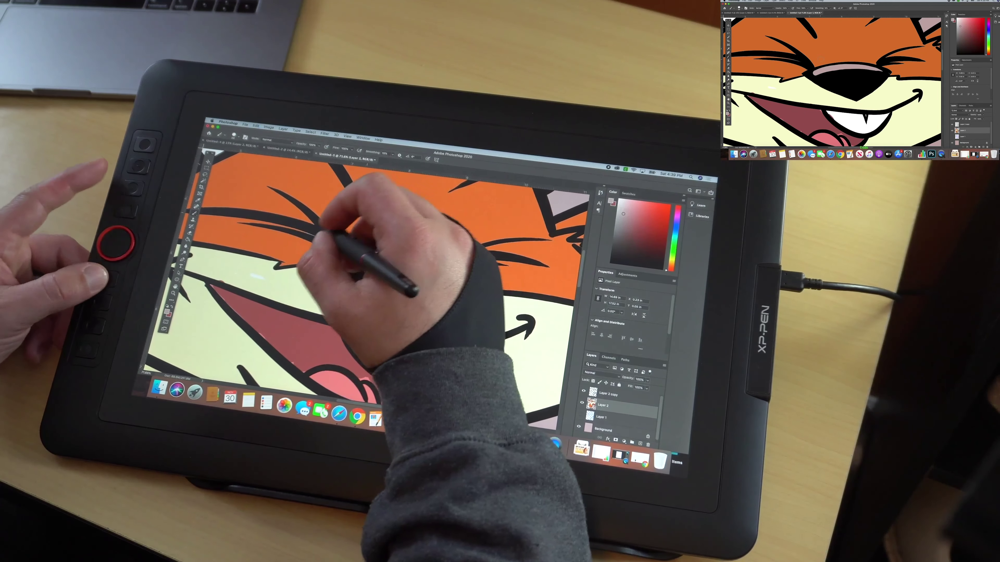
# Sample the mouth's dark red and the muzzle's cream, and brush cream over the gaps beside the mouth.
pyautogui.click(727, 114)
pyautogui.click(783, 112)
pyautogui.click(876, 44)
pyautogui.click(727, 114)
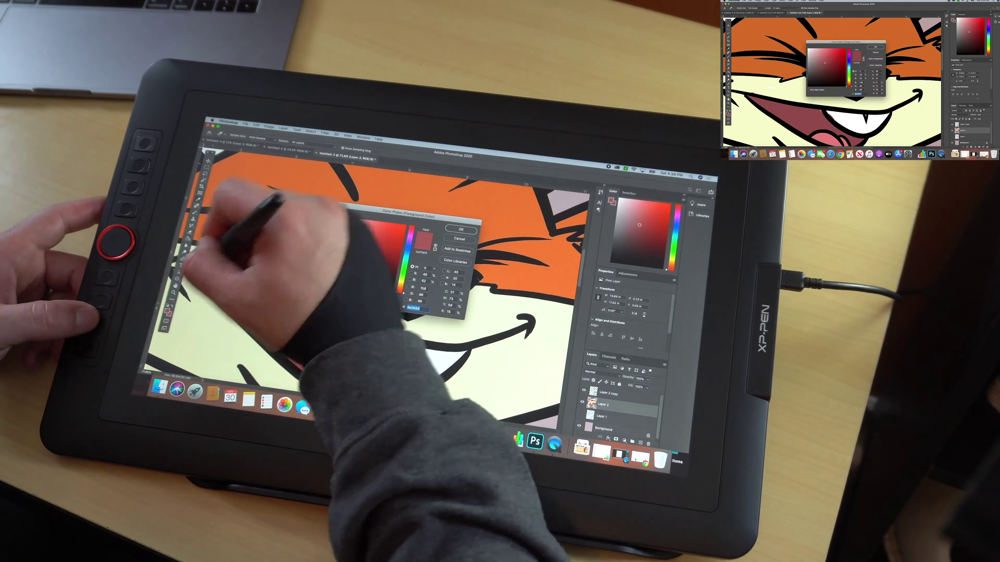
pyautogui.click(748, 86)
pyautogui.click(876, 45)
pyautogui.moveTo(775, 89); pyautogui.dragTo(750, 94)
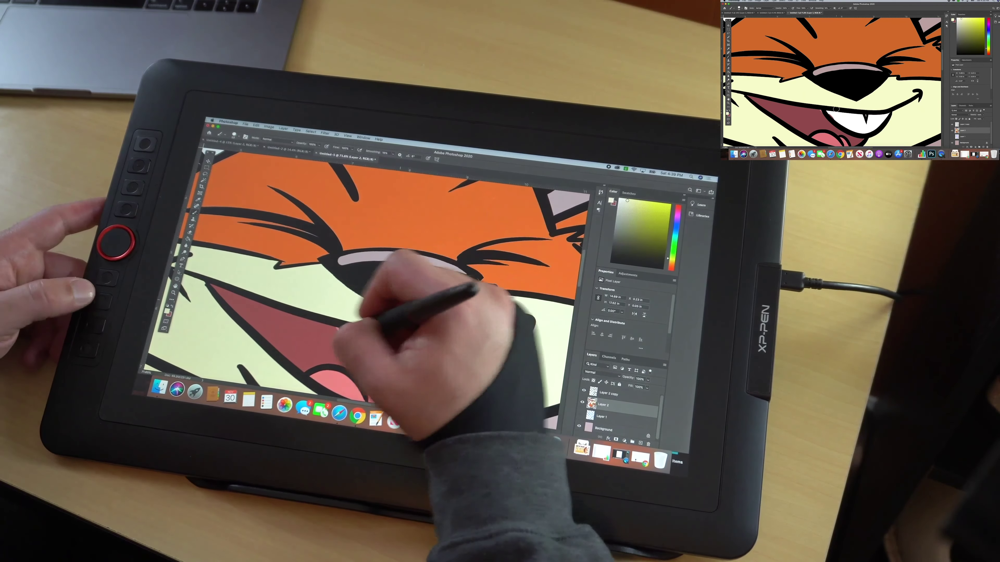
# Touch up the mouth interior around the tongue and teeth with colors sampled from the drawing.
pyautogui.click(727, 114)
pyautogui.click(802, 116)
pyautogui.click(875, 47)
pyautogui.moveTo(823, 112); pyautogui.dragTo(831, 116)
pyautogui.click(728, 114)
pyautogui.click(846, 119)
pyautogui.click(874, 46)
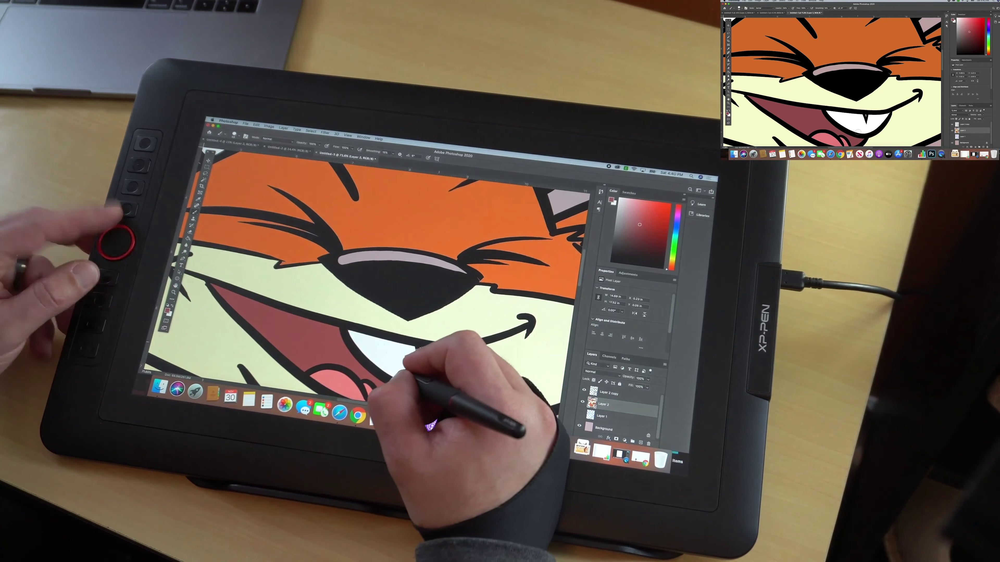
pyautogui.press('super+minus')
pyautogui.press('super+minus')
pyautogui.press('super+minus')
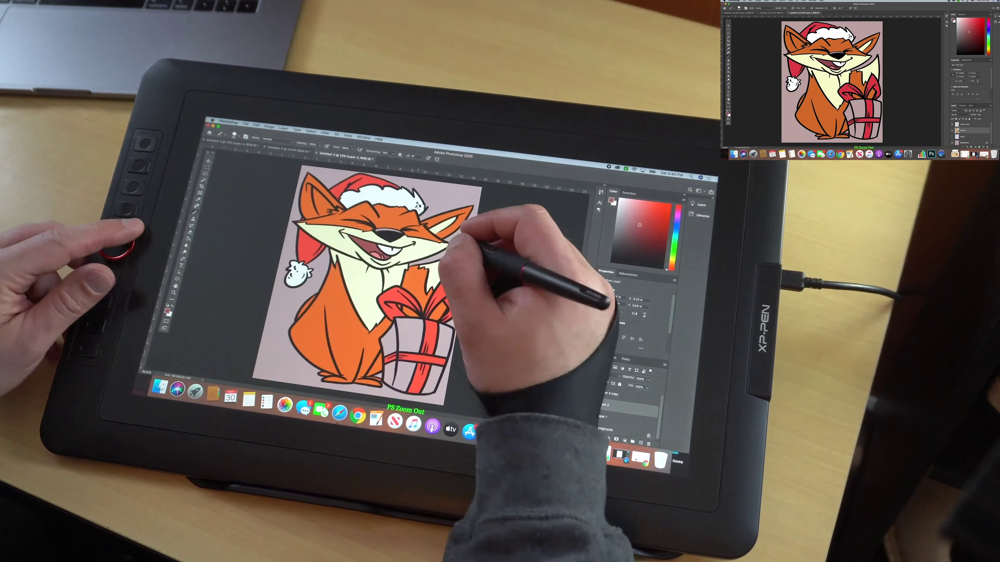
# Set the foreground back to the pale cream and touch up the fox's cream areas with the Brush.
pyautogui.click(612, 200)
pyautogui.click(447, 227)
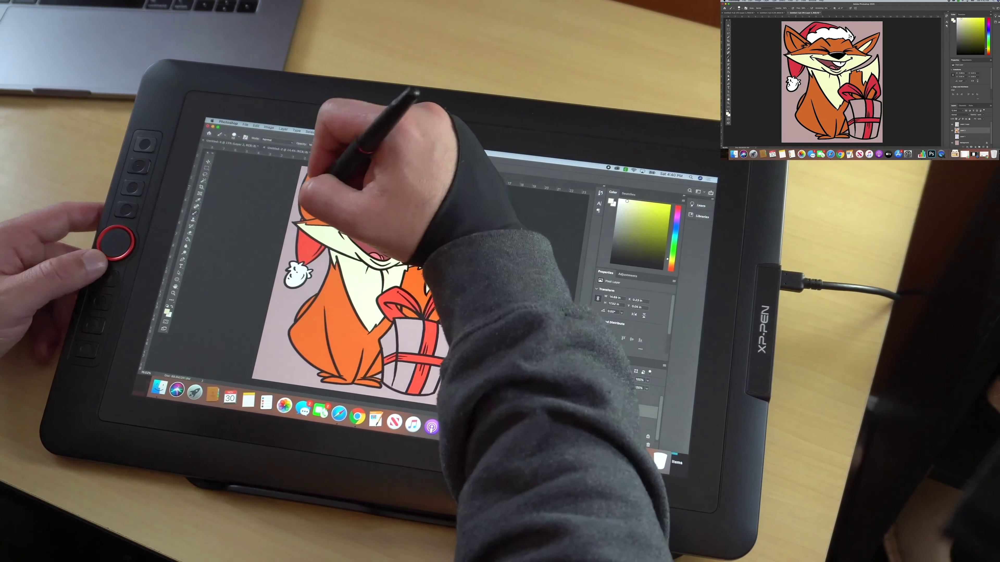
pyautogui.press('super+equal')
pyautogui.press('super+equal')
pyautogui.press('super+equal')
pyautogui.moveTo(772, 50)
pyautogui.mouseDown()
pyautogui.moveTo(837, 89)
pyautogui.moveTo(768, 38)
pyautogui.moveTo(799, 97)
pyautogui.moveTo(824, 85)
pyautogui.moveTo(845, 91)
pyautogui.moveTo(817, 85)
pyautogui.moveTo(812, 98)
pyautogui.moveTo(829, 102)
pyautogui.moveTo(808, 108)
pyautogui.mouseUp()
pyautogui.press('super+equal')
pyautogui.press('super+minus')
pyautogui.press('super+minus')
pyautogui.press('super+minus')
pyautogui.press('super+minus')
pyautogui.press('super+minus')
pyautogui.press('super+minus')
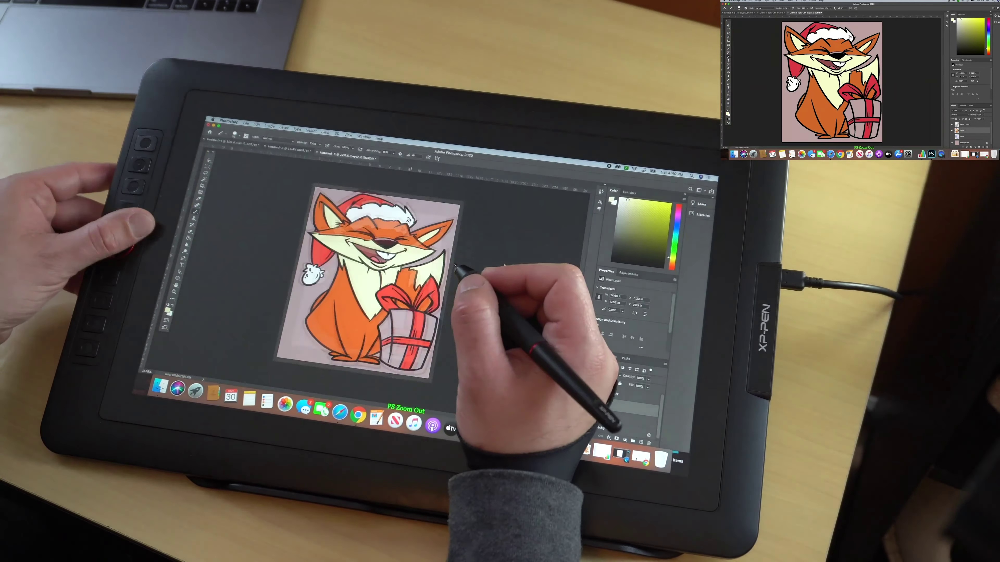
pyautogui.press('super+minus')
# Set the foreground color to bright green and fill all the gift box's panels with the Paint Bucket.
pyautogui.click(728, 115)
pyautogui.click(845, 73)
pyautogui.click(830, 59)
pyautogui.click(874, 47)
pyautogui.click(728, 72)
pyautogui.click(856, 104)
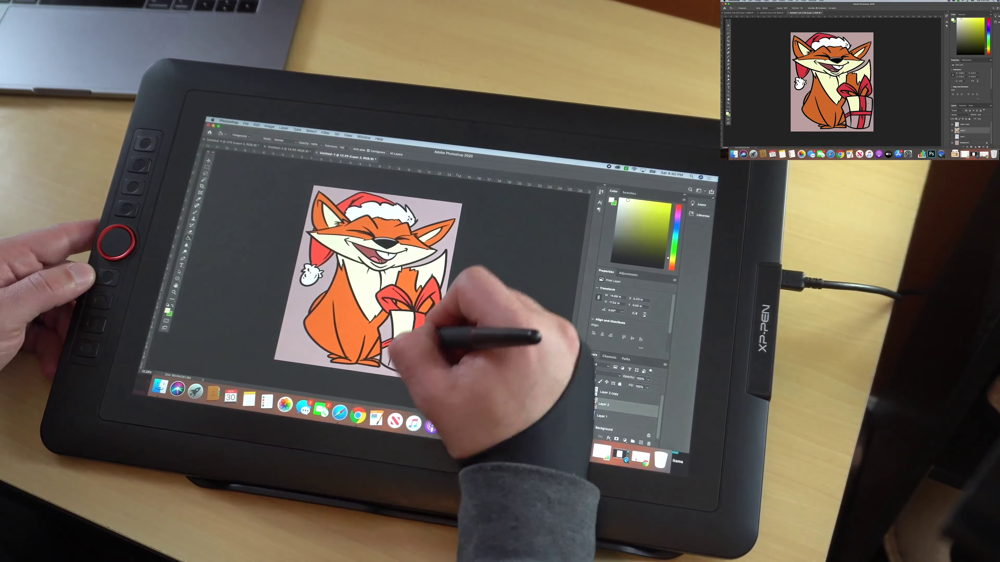
pyautogui.click(729, 111)
pyautogui.click(855, 104)
pyautogui.click(868, 104)
pyautogui.click(866, 121)
pyautogui.click(854, 121)
pyautogui.click(846, 120)
pyautogui.click(847, 111)
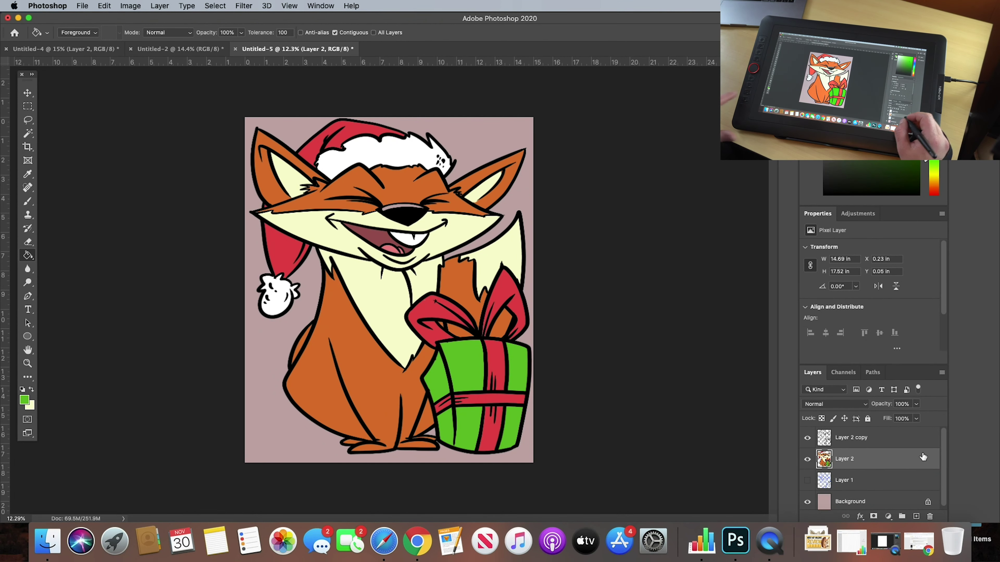
# Create a new layer above Layer 2, using the previous layer to create a clipping mask.
pyautogui.press('super+shift+n')
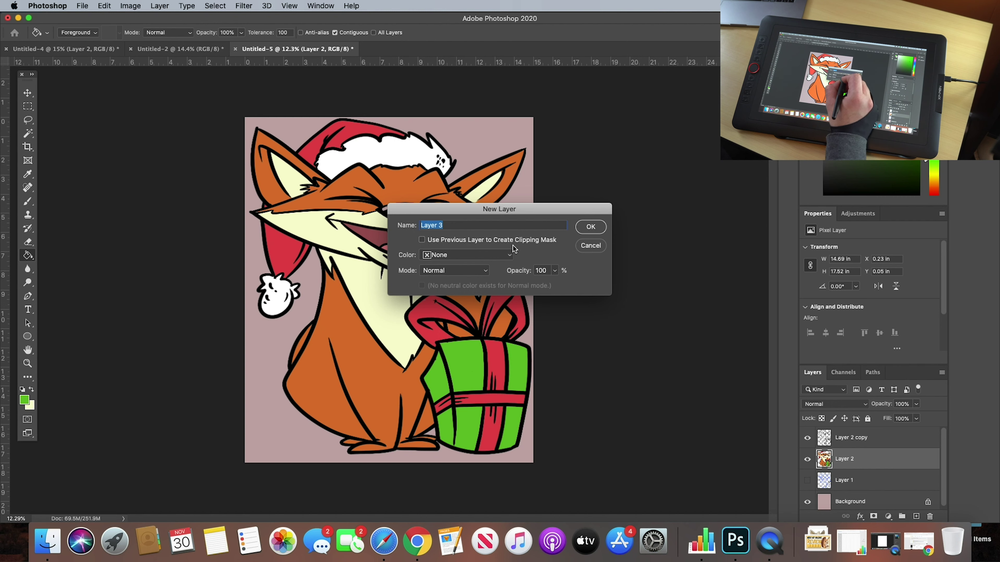
pyautogui.click(422, 240)
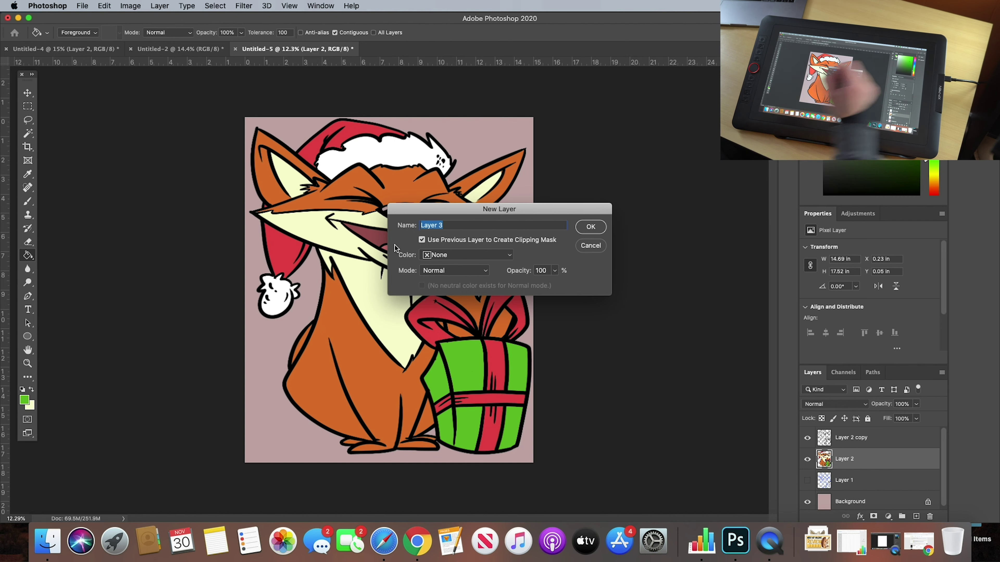
pyautogui.click(589, 227)
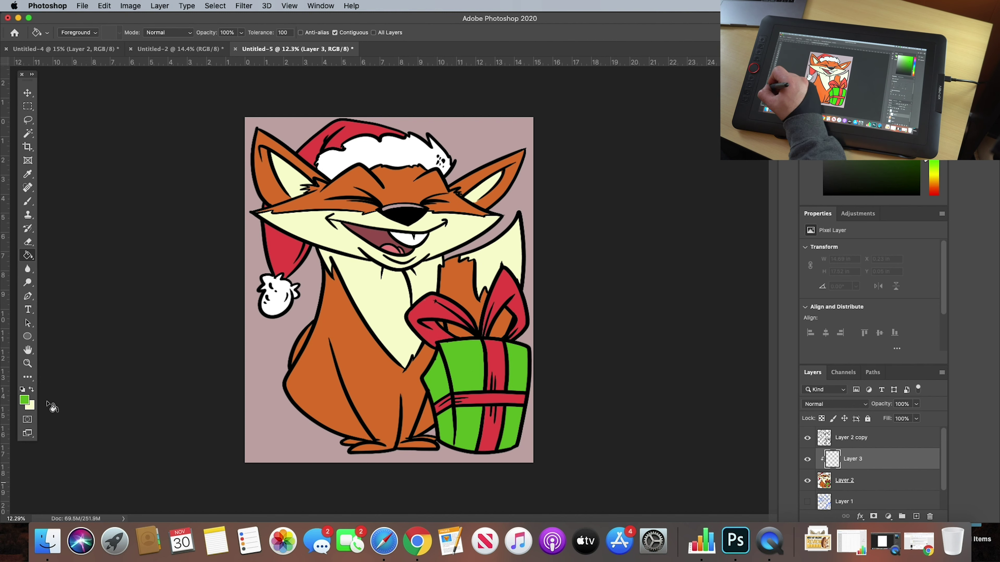
# Set the foreground color to black and brush the first shadow strokes over the fox's rounded back and haunch.
pyautogui.click(26, 400)
pyautogui.click(436, 305)
pyautogui.click(540, 168)
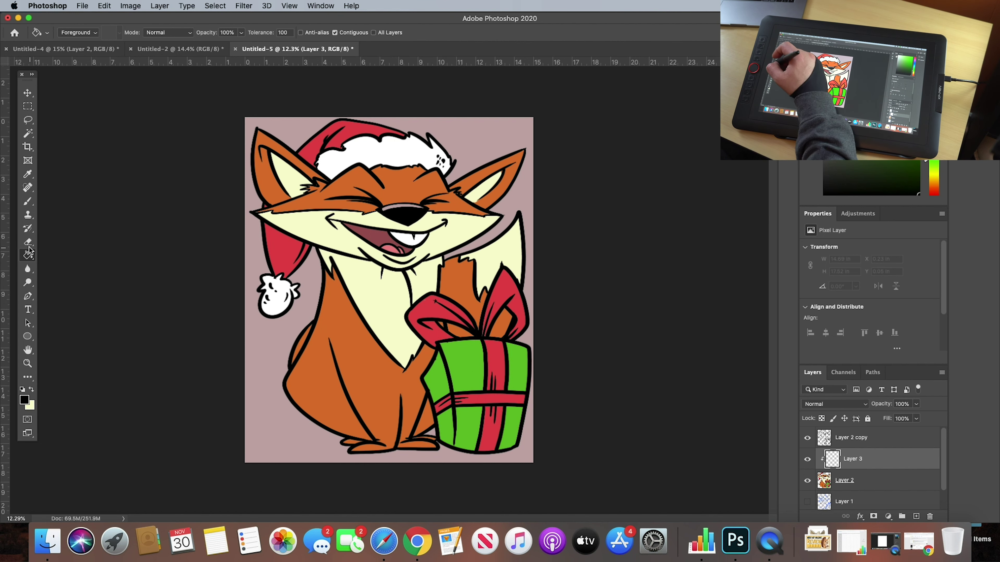
pyautogui.click(30, 199)
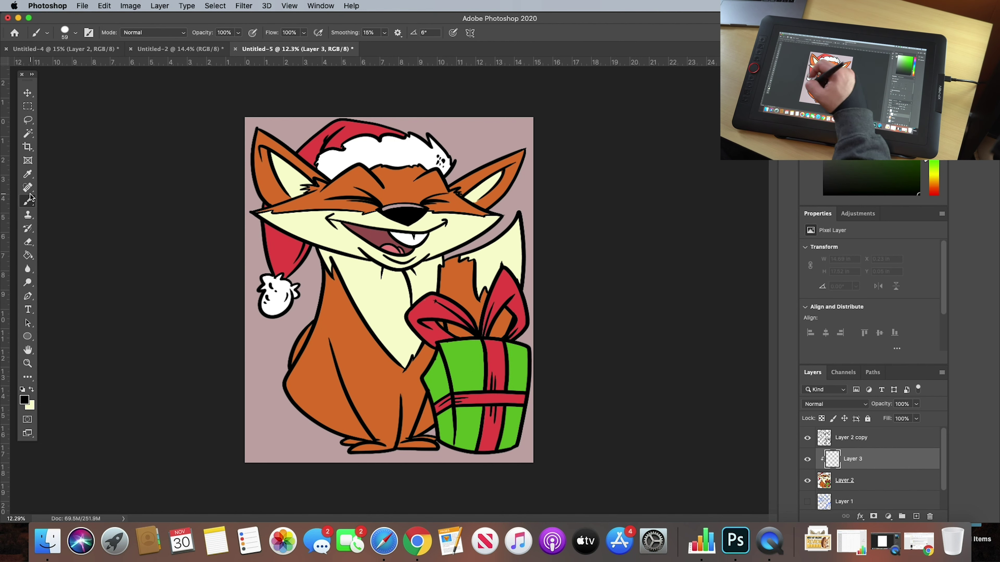
pyautogui.moveTo(293, 357); pyautogui.dragTo(318, 421)
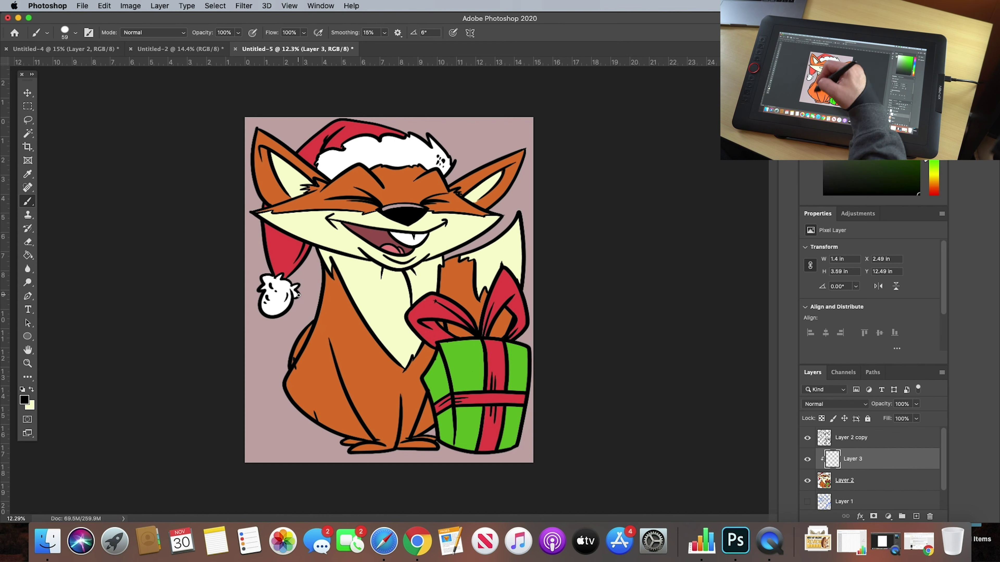
pyautogui.moveTo(306, 346); pyautogui.dragTo(342, 420)
pyautogui.moveTo(309, 327); pyautogui.dragTo(342, 423)
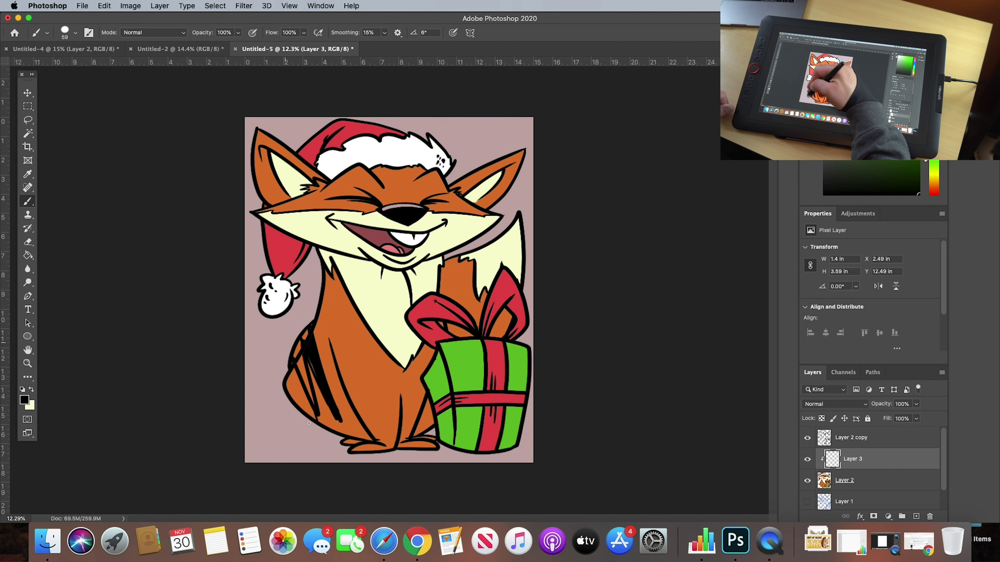
pyautogui.moveTo(314, 352)
pyautogui.mouseDown()
pyautogui.moveTo(287, 413)
pyautogui.moveTo(319, 404)
pyautogui.mouseUp()
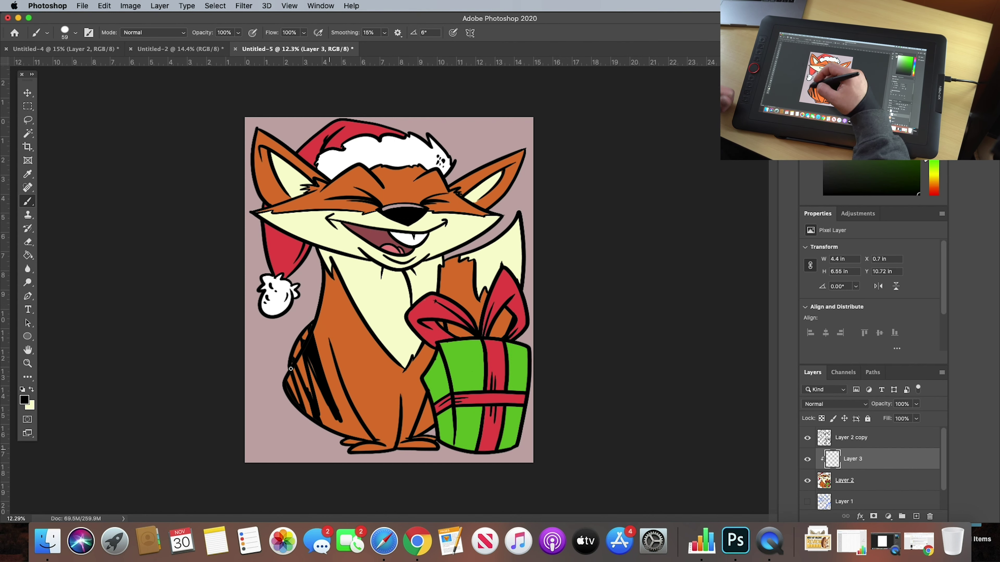
# Enlarge the brush to 108 and paint the fox's back and haunch solid black down to the foot.
pyautogui.click(76, 33)
pyautogui.moveTo(81, 65); pyautogui.dragTo(93, 66)
pyautogui.moveTo(288, 361); pyautogui.dragTo(323, 421)
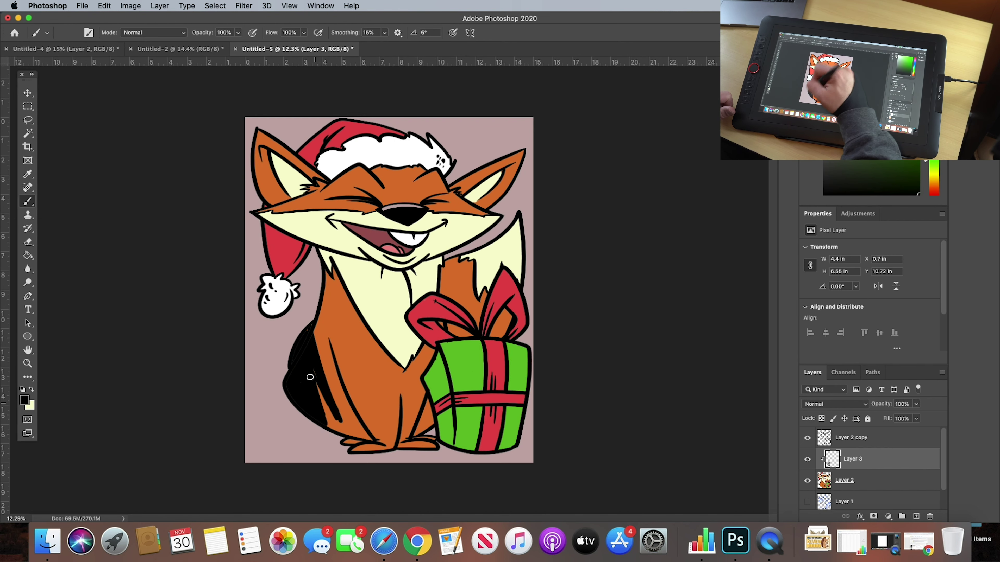
pyautogui.moveTo(321, 287)
pyautogui.mouseDown()
pyautogui.moveTo(329, 394)
pyautogui.moveTo(346, 418)
pyautogui.moveTo(335, 384)
pyautogui.moveTo(325, 416)
pyautogui.mouseUp()
pyautogui.moveTo(360, 456); pyautogui.dragTo(342, 409)
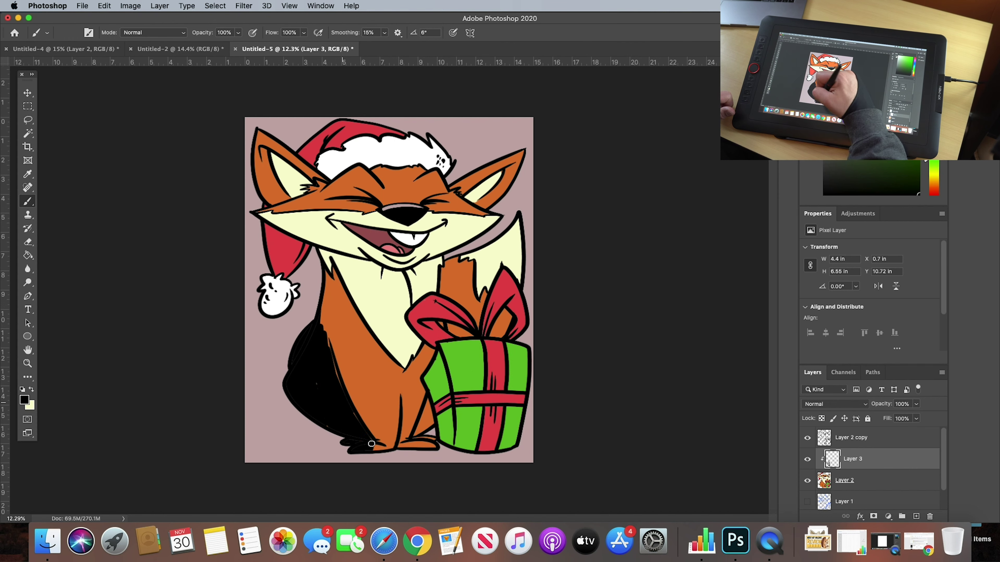
# Extend the black shadow up the fox's neck, under the chin and onto the cheek beside the mouth.
pyautogui.moveTo(326, 244); pyautogui.dragTo(335, 386)
pyautogui.moveTo(342, 256); pyautogui.dragTo(338, 392)
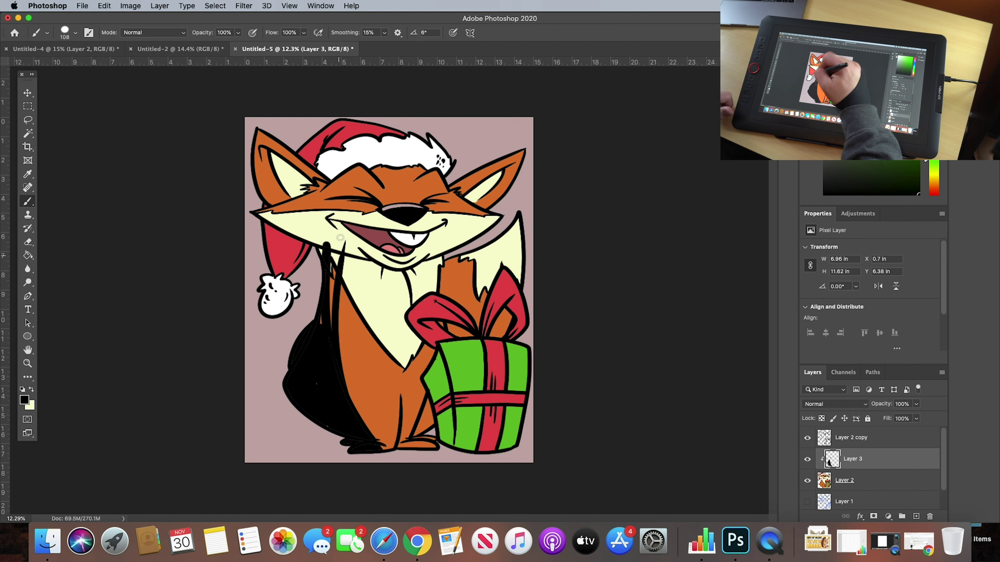
pyautogui.moveTo(339, 236); pyautogui.dragTo(332, 294)
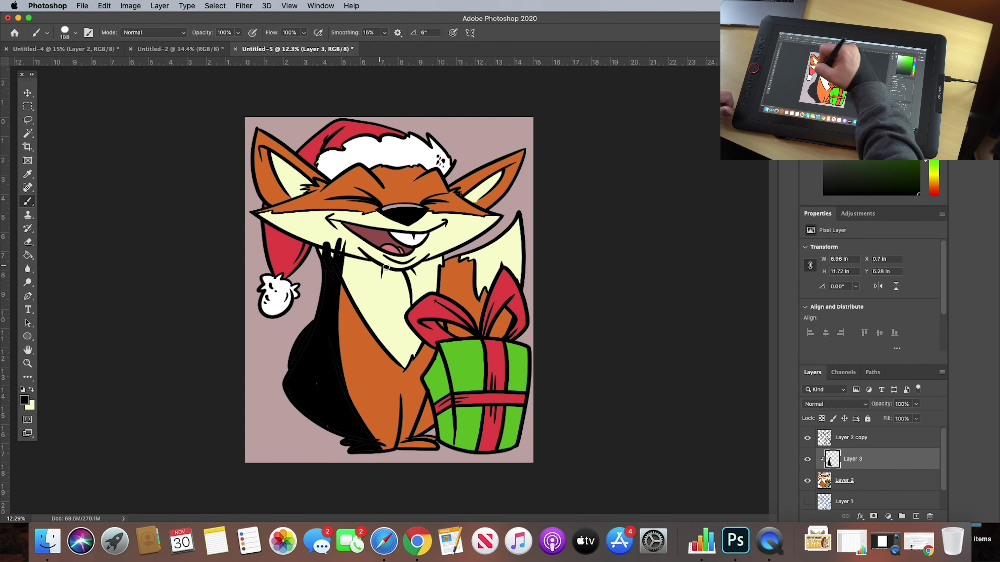
pyautogui.moveTo(323, 244)
pyautogui.mouseDown()
pyautogui.moveTo(407, 273)
pyautogui.moveTo(328, 257)
pyautogui.moveTo(378, 274)
pyautogui.moveTo(409, 316)
pyautogui.mouseUp()
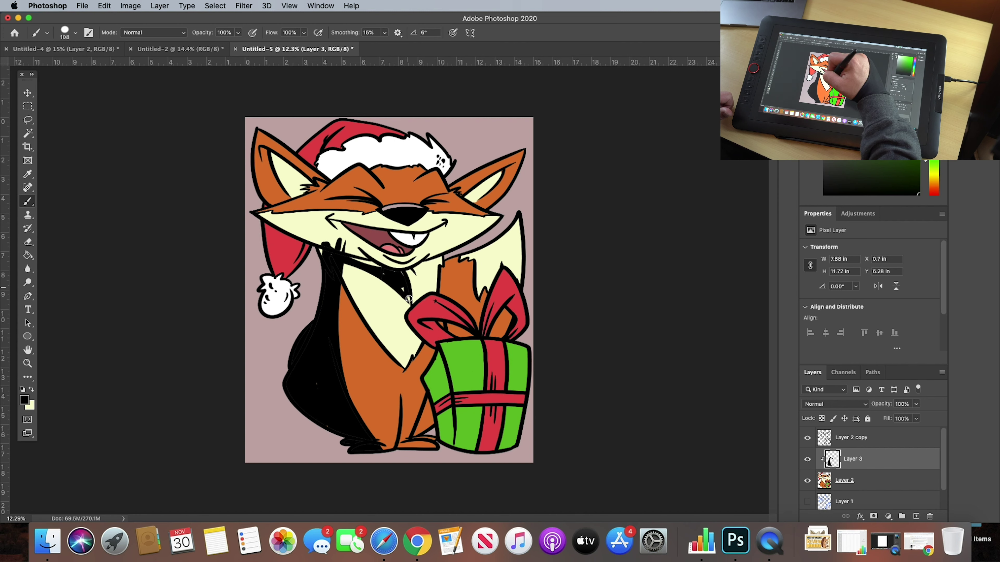
pyautogui.moveTo(358, 252); pyautogui.dragTo(386, 270)
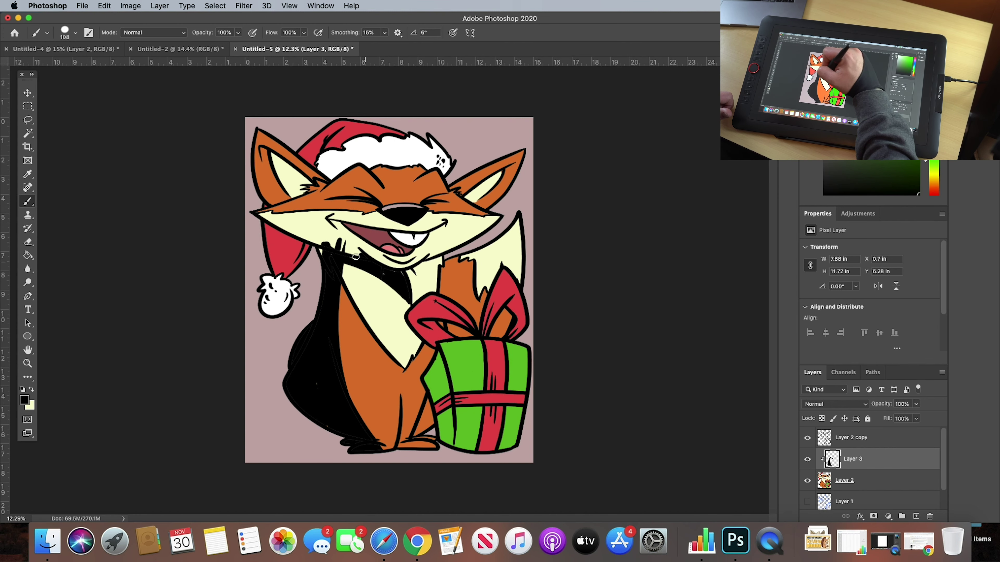
pyautogui.moveTo(334, 232)
pyautogui.mouseDown()
pyautogui.moveTo(375, 268)
pyautogui.moveTo(358, 251)
pyautogui.mouseUp()
pyautogui.moveTo(318, 220); pyautogui.dragTo(336, 241)
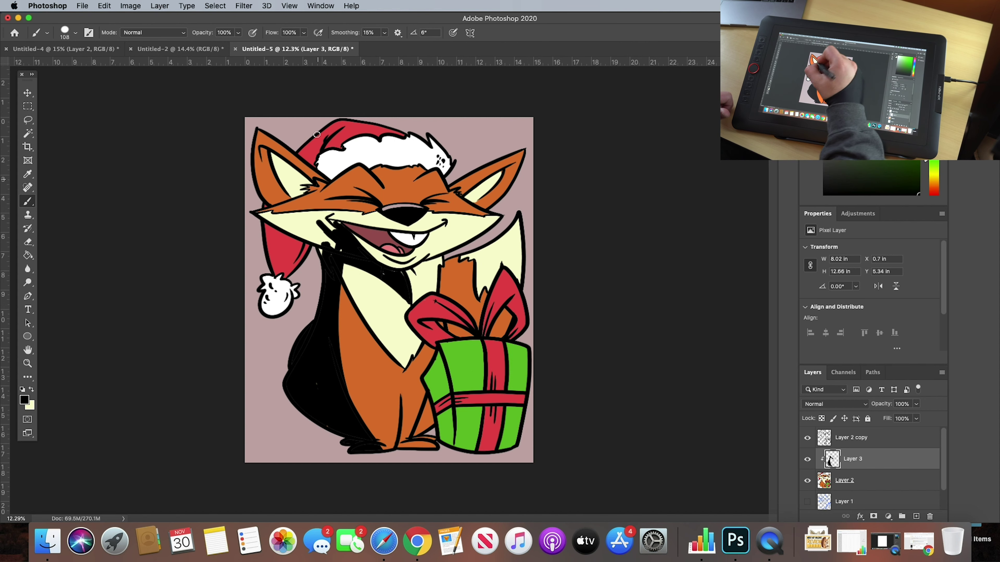
# Paint black over the hat's hanging tail and pompom and the fox's ear above them.
pyautogui.moveTo(259, 136)
pyautogui.mouseDown()
pyautogui.moveTo(267, 274)
pyautogui.moveTo(258, 219)
pyautogui.moveTo(260, 229)
pyautogui.moveTo(282, 321)
pyautogui.moveTo(278, 227)
pyautogui.moveTo(302, 283)
pyautogui.mouseUp()
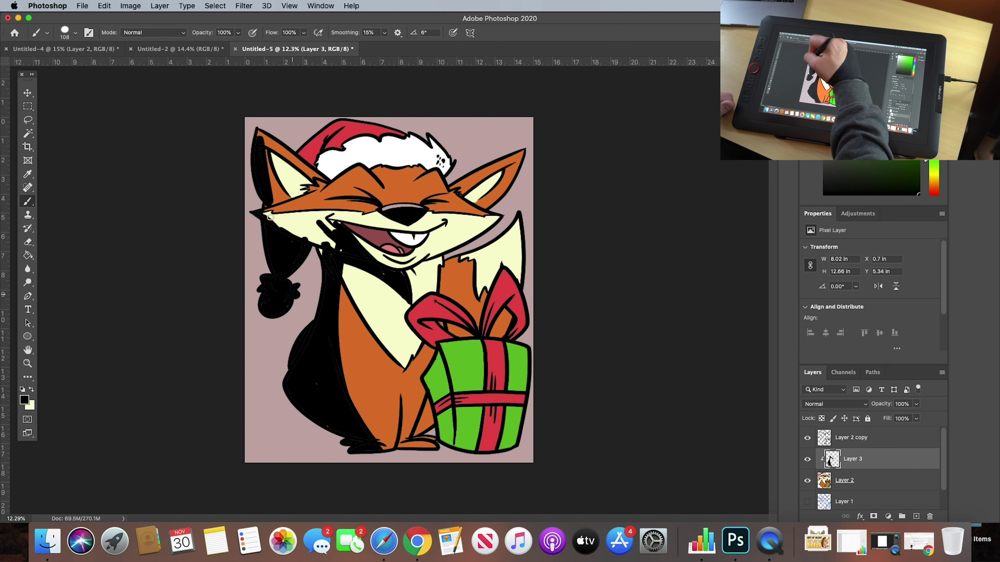
pyautogui.moveTo(270, 217); pyautogui.dragTo(264, 202)
pyautogui.moveTo(259, 161)
pyautogui.mouseDown()
pyautogui.moveTo(297, 229)
pyautogui.moveTo(342, 257)
pyautogui.moveTo(297, 222)
pyautogui.moveTo(318, 251)
pyautogui.moveTo(310, 226)
pyautogui.moveTo(347, 252)
pyautogui.moveTo(265, 158)
pyautogui.moveTo(306, 220)
pyautogui.moveTo(325, 185)
pyautogui.mouseUp()
pyautogui.moveTo(259, 134)
pyautogui.mouseDown()
pyautogui.moveTo(307, 205)
pyautogui.moveTo(309, 178)
pyautogui.moveTo(325, 200)
pyautogui.moveTo(314, 164)
pyautogui.mouseUp()
# Cover the shaded cheek, the eye area and the adjoining part of the Santa hat with black.
pyautogui.moveTo(356, 202); pyautogui.dragTo(258, 213)
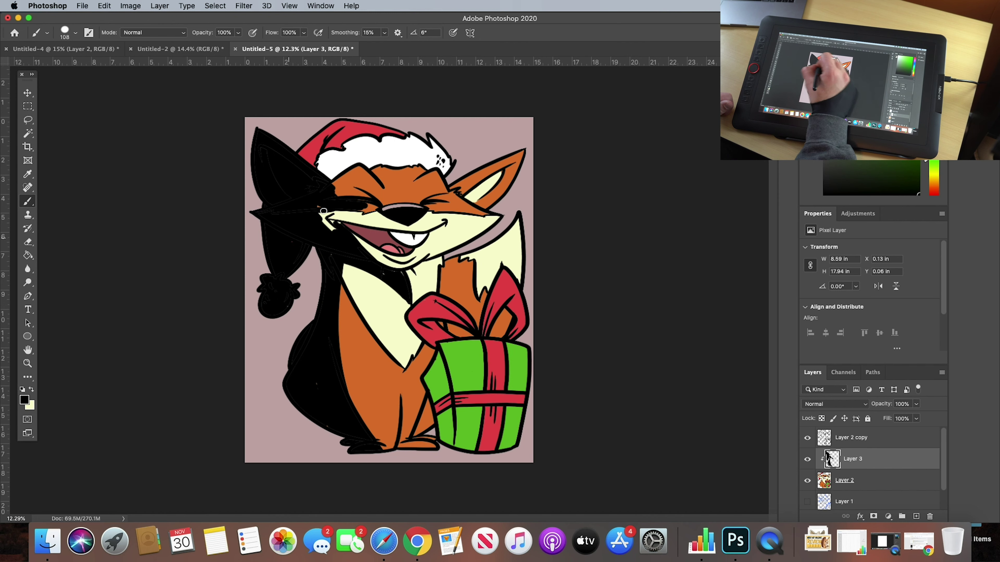
pyautogui.moveTo(311, 217)
pyautogui.mouseDown()
pyautogui.moveTo(374, 209)
pyautogui.moveTo(355, 208)
pyautogui.mouseUp()
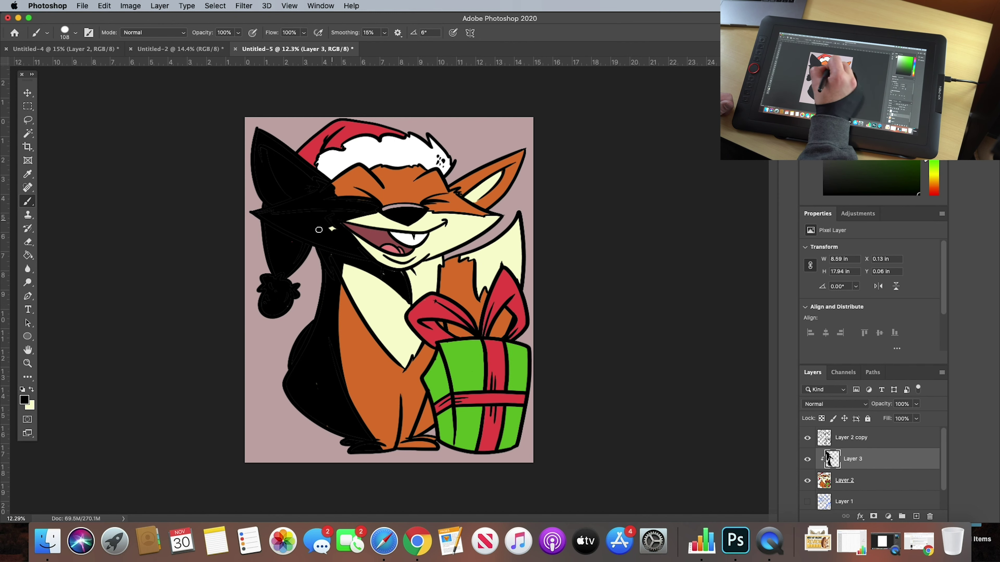
pyautogui.moveTo(318, 233)
pyautogui.mouseDown()
pyautogui.moveTo(392, 213)
pyautogui.moveTo(320, 237)
pyautogui.mouseUp()
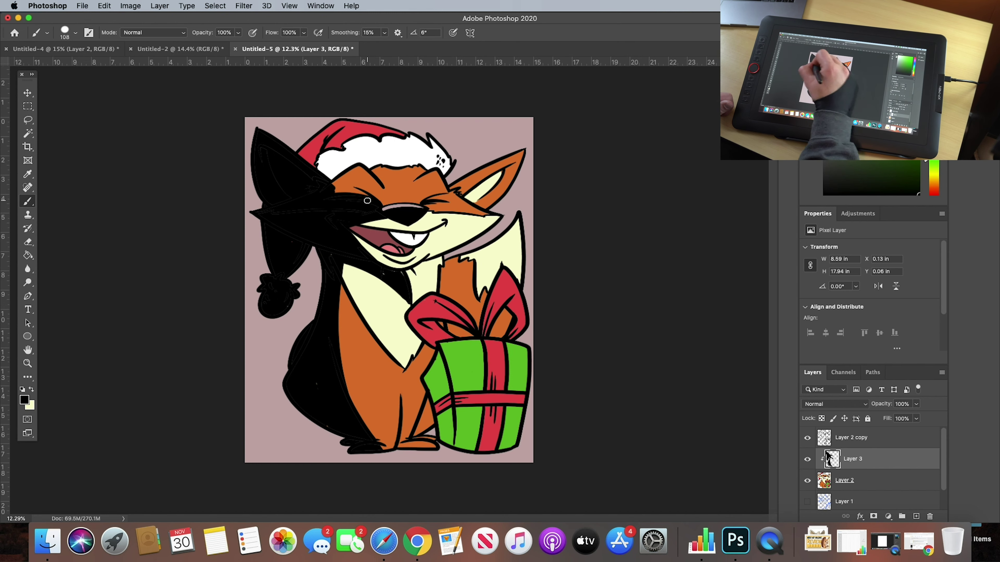
pyautogui.moveTo(367, 200); pyautogui.dragTo(343, 176)
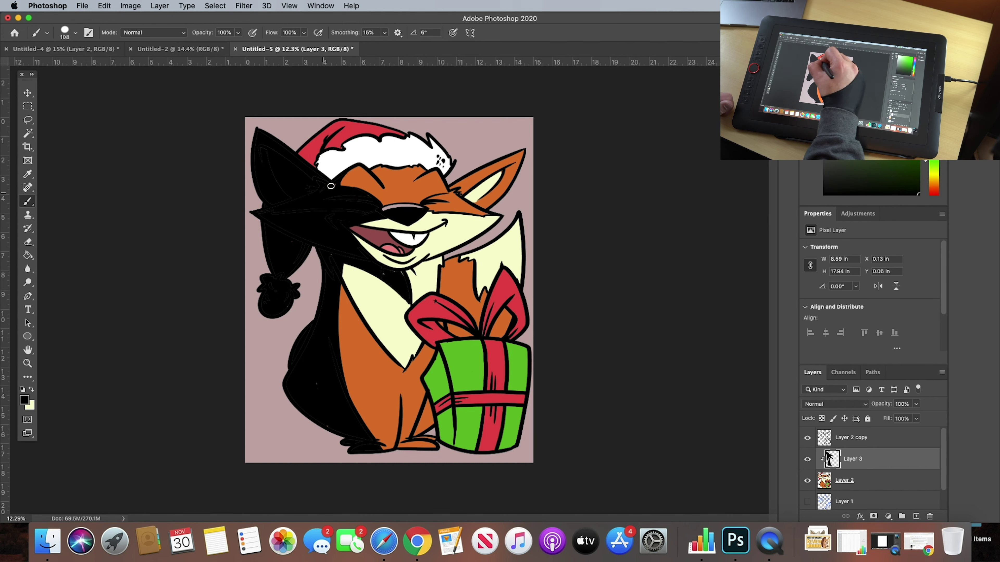
pyautogui.moveTo(339, 207)
pyautogui.mouseDown()
pyautogui.moveTo(290, 167)
pyautogui.moveTo(334, 122)
pyautogui.moveTo(302, 185)
pyautogui.moveTo(347, 122)
pyautogui.moveTo(322, 175)
pyautogui.moveTo(354, 144)
pyautogui.moveTo(313, 177)
pyautogui.moveTo(355, 144)
pyautogui.moveTo(370, 169)
pyautogui.moveTo(331, 153)
pyautogui.moveTo(365, 134)
pyautogui.mouseUp()
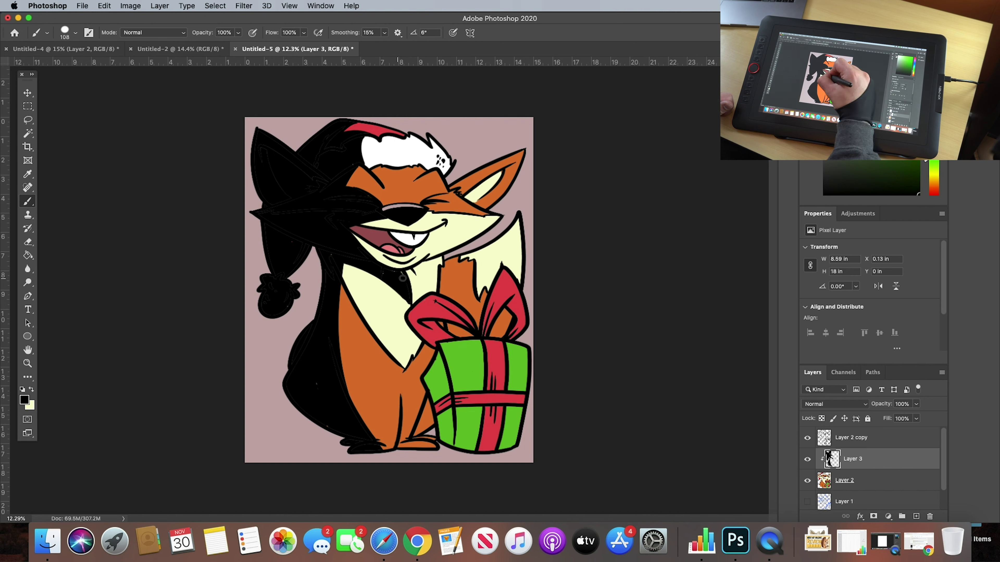
# Add black to the gift's shaded side, the fox's feet and the body edge, and lower Layer 3's opacity to 27%.
pyautogui.moveTo(427, 375)
pyautogui.mouseDown()
pyautogui.moveTo(444, 421)
pyautogui.moveTo(443, 366)
pyautogui.moveTo(443, 444)
pyautogui.moveTo(449, 429)
pyautogui.moveTo(433, 445)
pyautogui.moveTo(431, 397)
pyautogui.moveTo(418, 439)
pyautogui.moveTo(424, 414)
pyautogui.moveTo(380, 448)
pyautogui.mouseUp()
pyautogui.moveTo(343, 267)
pyautogui.mouseDown()
pyautogui.moveTo(384, 441)
pyautogui.moveTo(344, 268)
pyautogui.mouseUp()
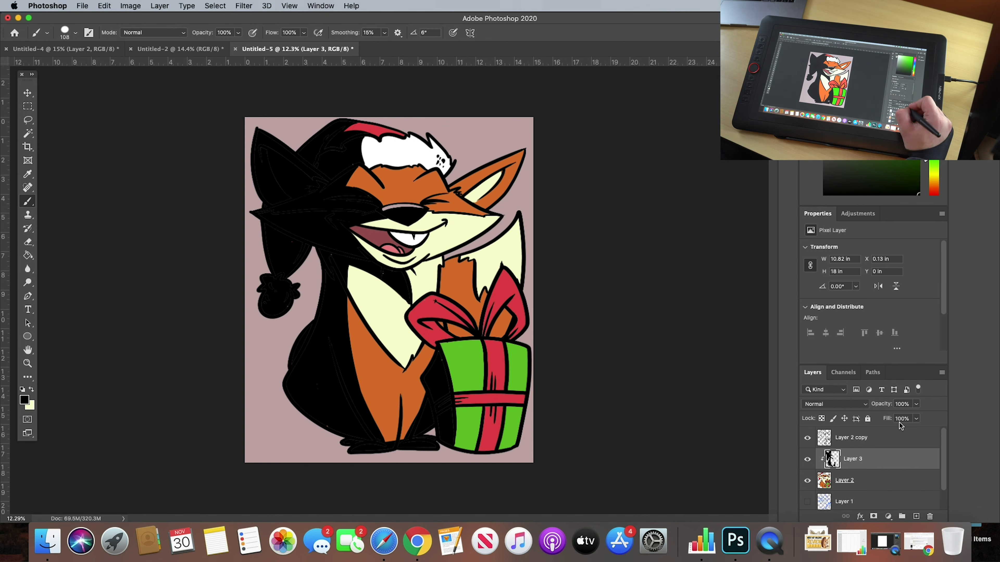
pyautogui.click(918, 408)
pyautogui.moveTo(919, 416); pyautogui.dragTo(882, 418)
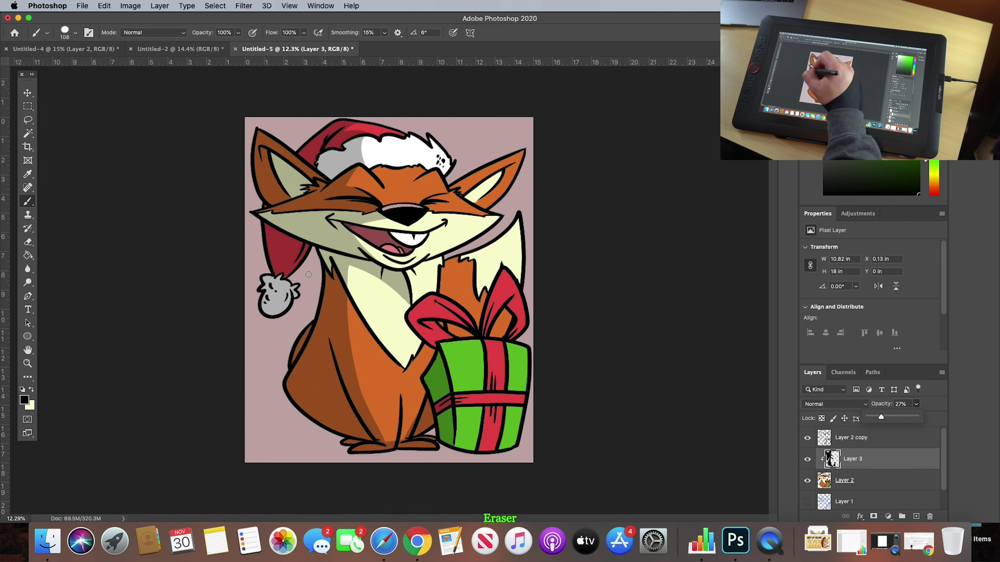
# Erase highlights out of the shadow on the hat's hanging tail and pompom.
pyautogui.moveTo(309, 245); pyautogui.dragTo(284, 276)
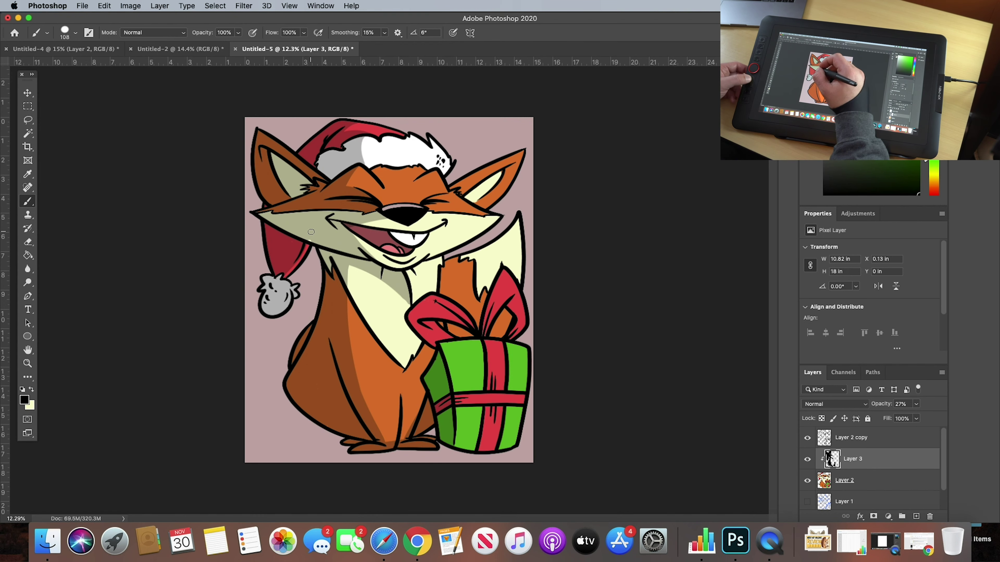
pyautogui.press('super+minus')
pyautogui.press('super+equal')
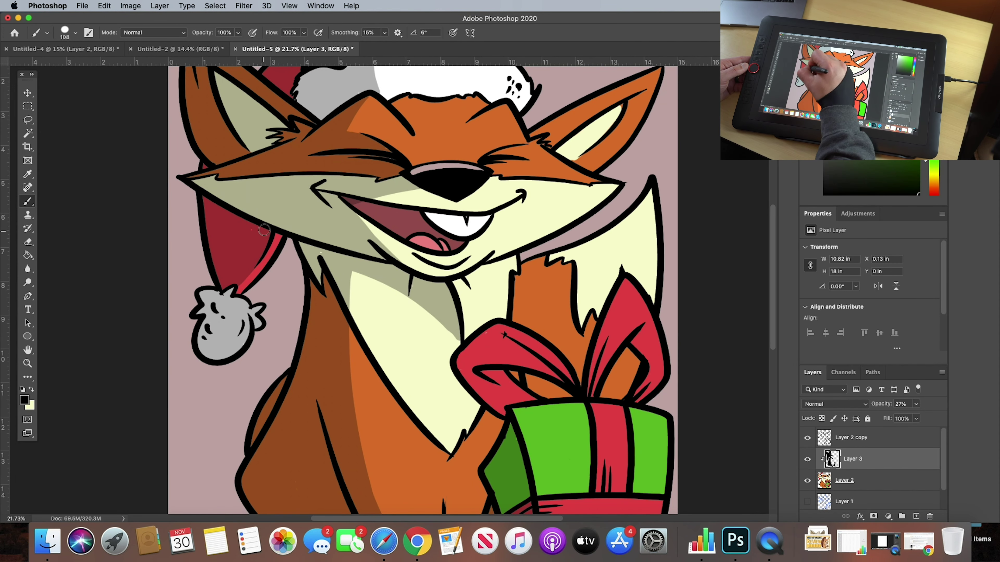
pyautogui.moveTo(263, 229); pyautogui.dragTo(237, 276)
pyautogui.moveTo(252, 320)
pyautogui.mouseDown()
pyautogui.moveTo(233, 354)
pyautogui.moveTo(220, 356)
pyautogui.mouseUp()
# Refine the shading on the shaded ear and the hat's red folds, and add shadow inside the opposite ear.
pyautogui.press('space')
pyautogui.moveTo(377, 272); pyautogui.dragTo(385, 404)
pyautogui.moveTo(224, 181); pyautogui.dragTo(296, 235)
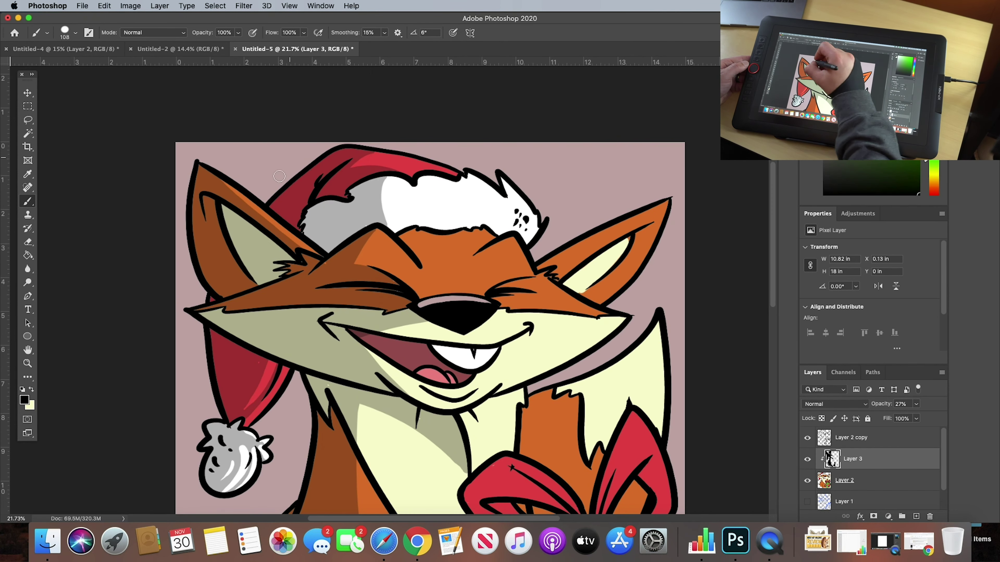
pyautogui.moveTo(358, 175); pyautogui.dragTo(327, 191)
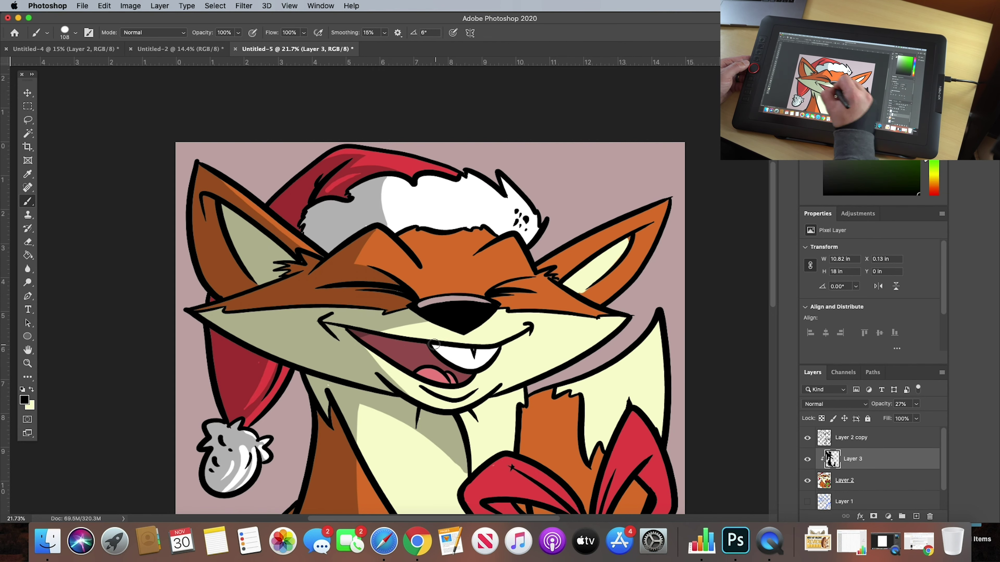
pyautogui.moveTo(568, 285); pyautogui.dragTo(641, 230)
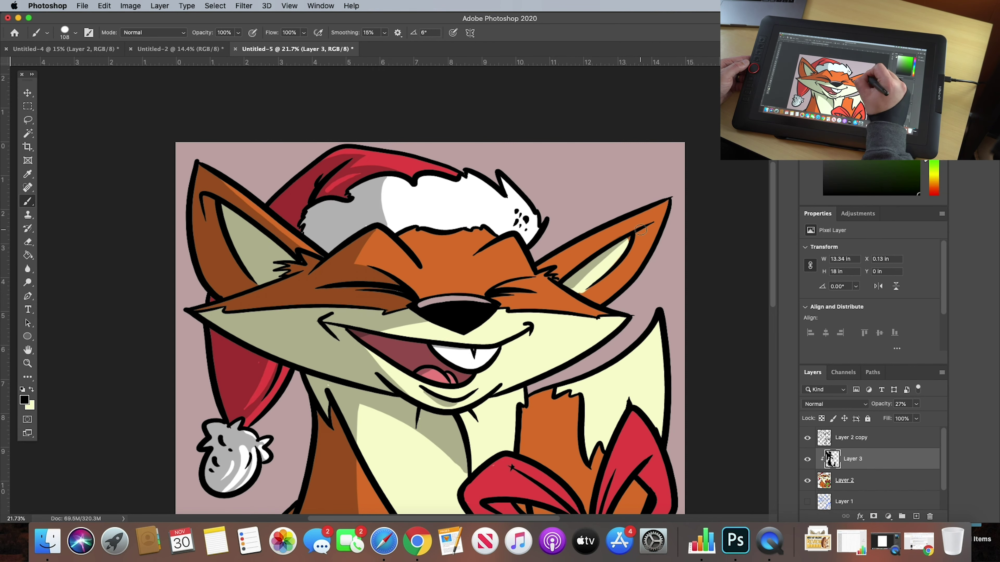
pyautogui.moveTo(536, 268)
pyautogui.mouseDown()
pyautogui.moveTo(602, 233)
pyautogui.moveTo(577, 252)
pyautogui.mouseUp()
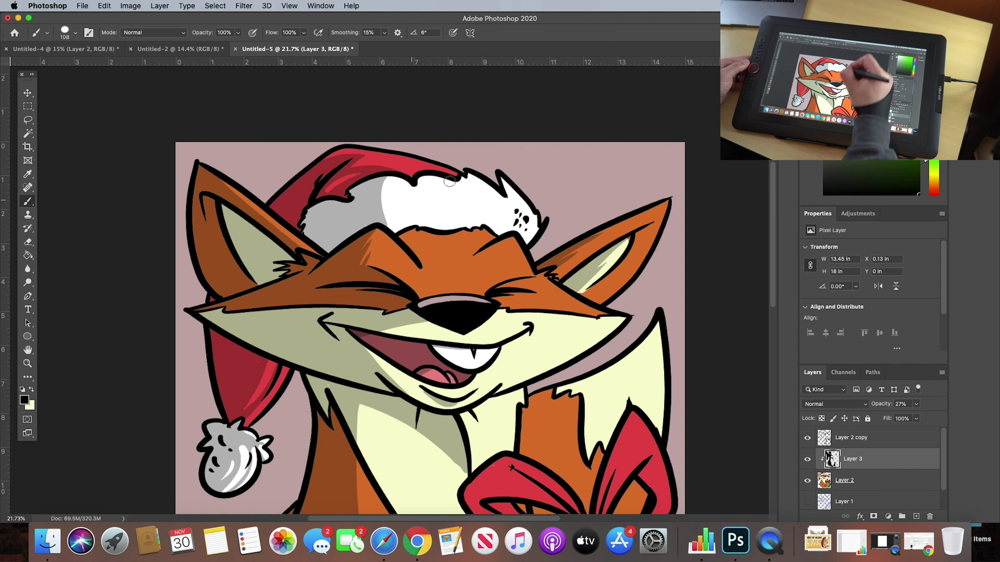
# Brush shadow onto the fox's body beneath the cream chest fur, and undo the last stroke.
pyautogui.scroll(-5, 486, 234)
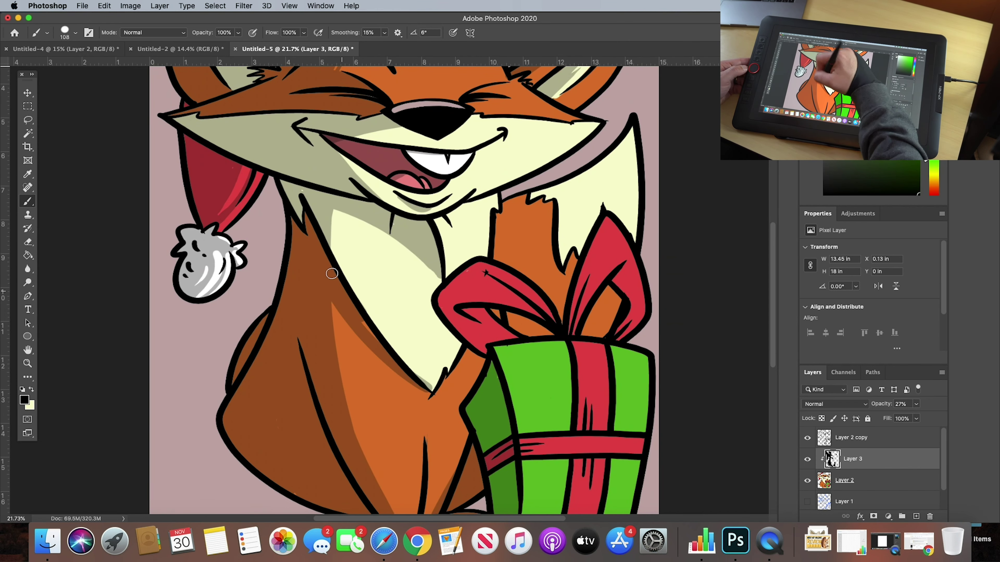
pyautogui.rightClick(407, 315)
pyautogui.click(394, 294)
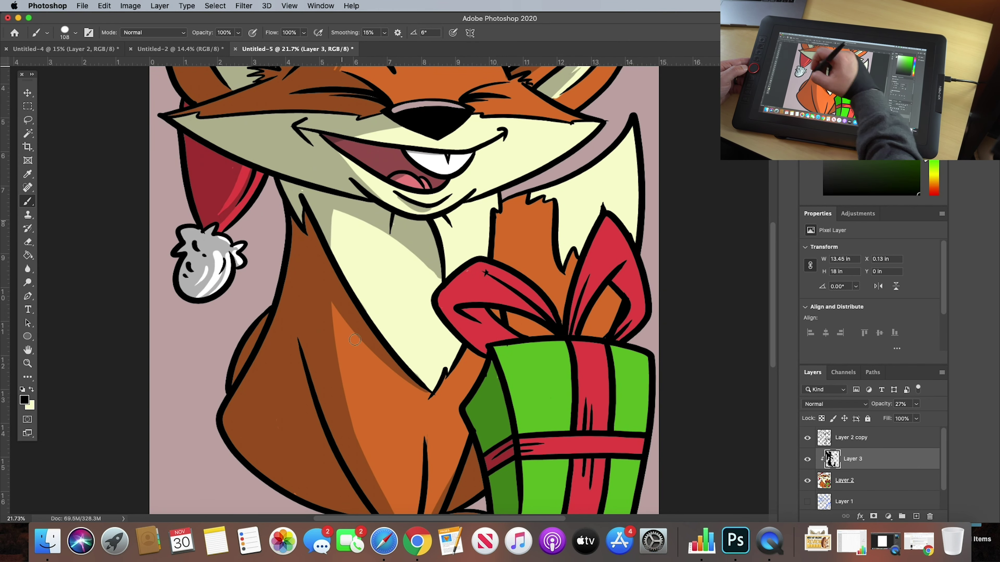
pyautogui.moveTo(382, 309)
pyautogui.mouseDown()
pyautogui.moveTo(417, 382)
pyautogui.moveTo(334, 315)
pyautogui.mouseUp()
pyautogui.moveTo(331, 306)
pyautogui.mouseDown()
pyautogui.moveTo(366, 344)
pyautogui.moveTo(366, 431)
pyautogui.mouseUp()
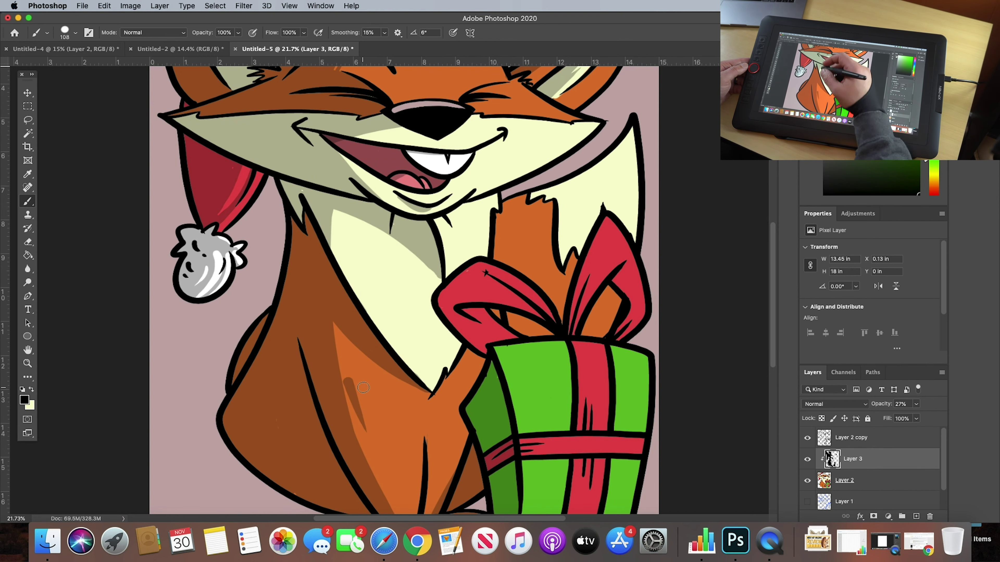
pyautogui.press('super+z')
# Break up the shadow edges on the fox's orange body and cream chest with pointed fur-like streaks.
pyautogui.moveTo(334, 307); pyautogui.dragTo(373, 424)
pyautogui.moveTo(347, 338); pyautogui.dragTo(370, 389)
pyautogui.moveTo(443, 374); pyautogui.dragTo(347, 373)
pyautogui.moveTo(248, 213)
pyautogui.mouseDown()
pyautogui.moveTo(309, 361)
pyautogui.moveTo(259, 293)
pyautogui.moveTo(294, 309)
pyautogui.moveTo(287, 247)
pyautogui.mouseUp()
pyautogui.moveTo(340, 211)
pyautogui.mouseDown()
pyautogui.moveTo(356, 230)
pyautogui.moveTo(355, 211)
pyautogui.mouseUp()
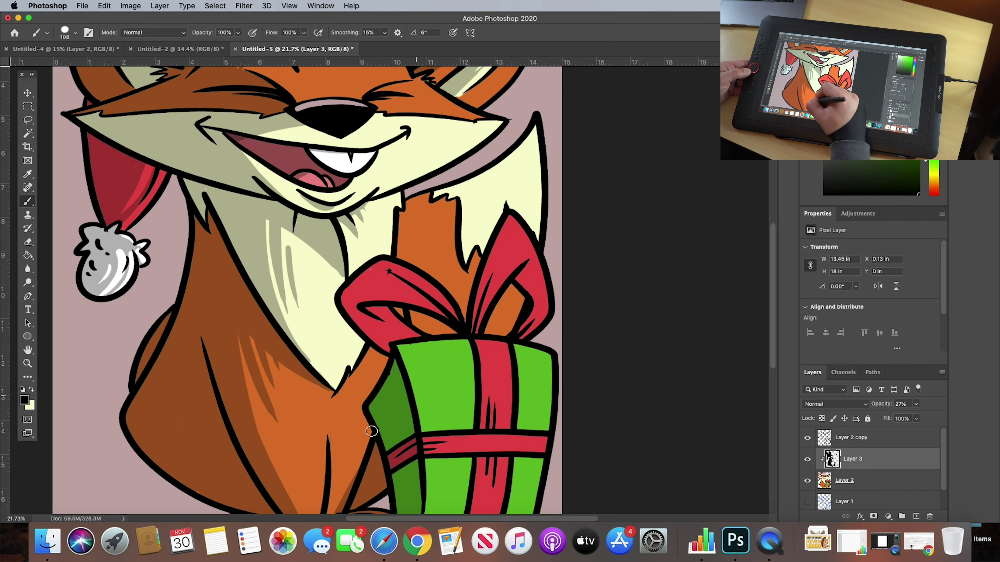
# Brush thin shadow streaks around the creases of the closed eye on the lit side of the fox's face.
pyautogui.press('super+minus')
pyautogui.press('super+z')
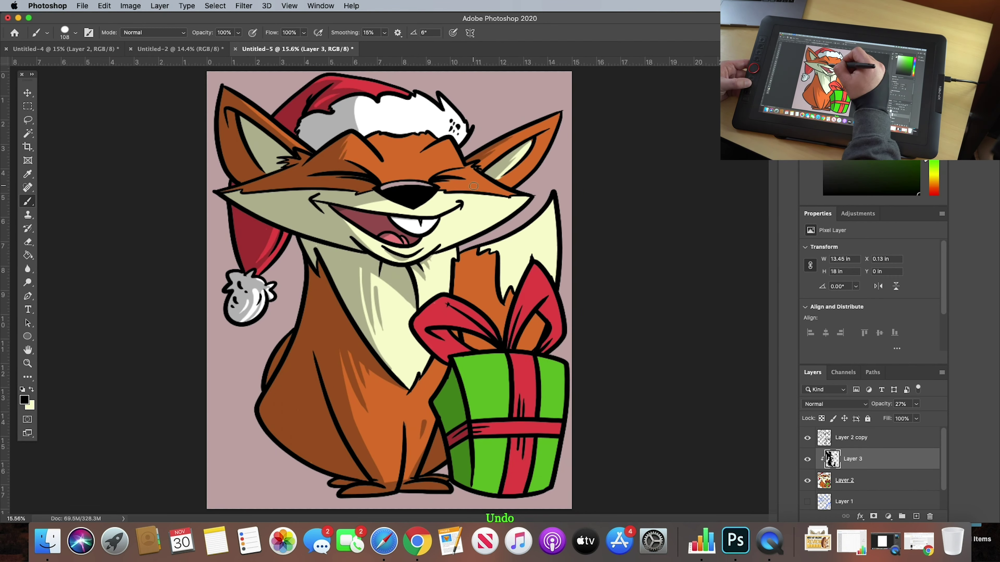
pyautogui.press('super+shift+z')
pyautogui.press('super+plus')
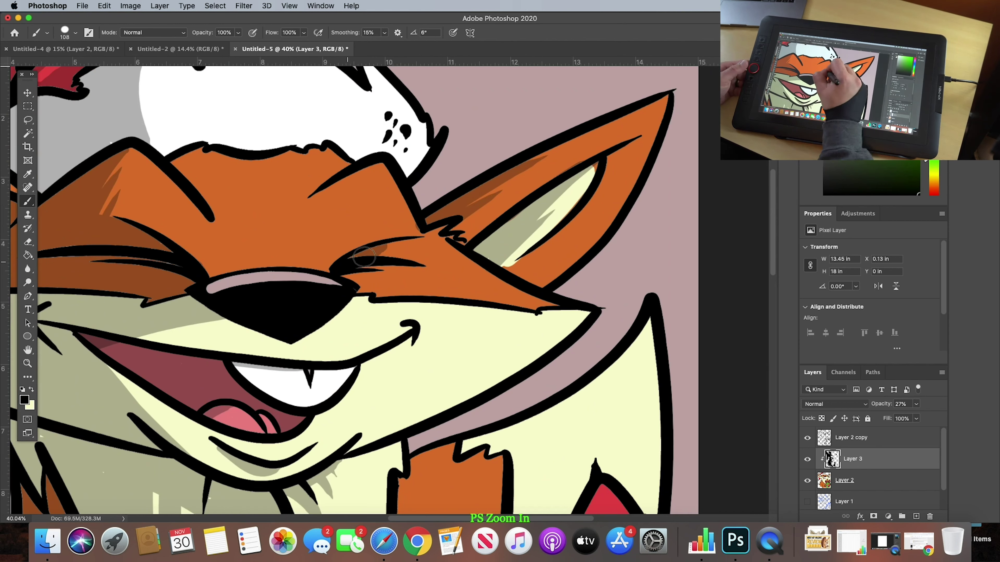
pyautogui.moveTo(364, 257)
pyautogui.mouseDown()
pyautogui.moveTo(346, 272)
pyautogui.moveTo(419, 281)
pyautogui.mouseUp()
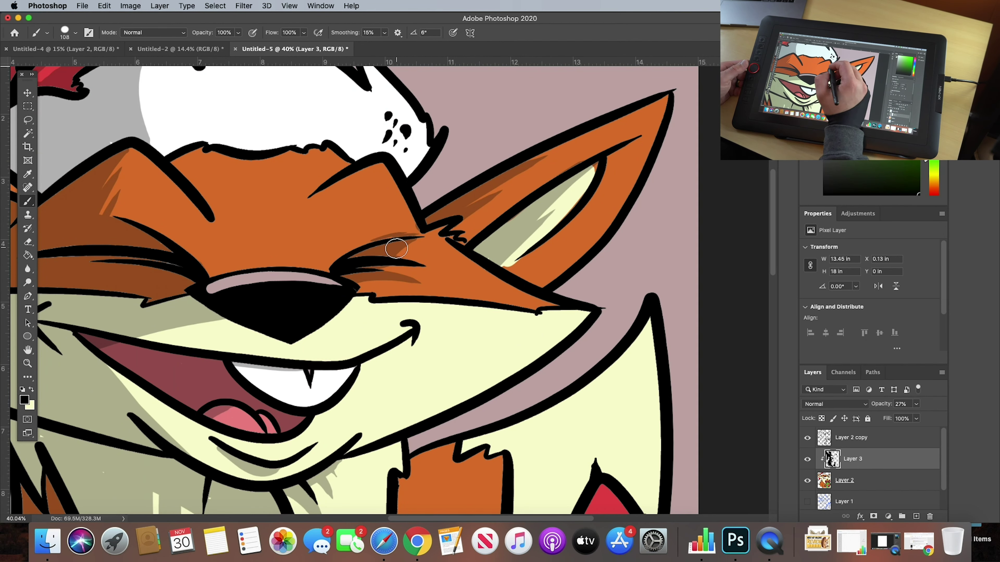
pyautogui.press('e')
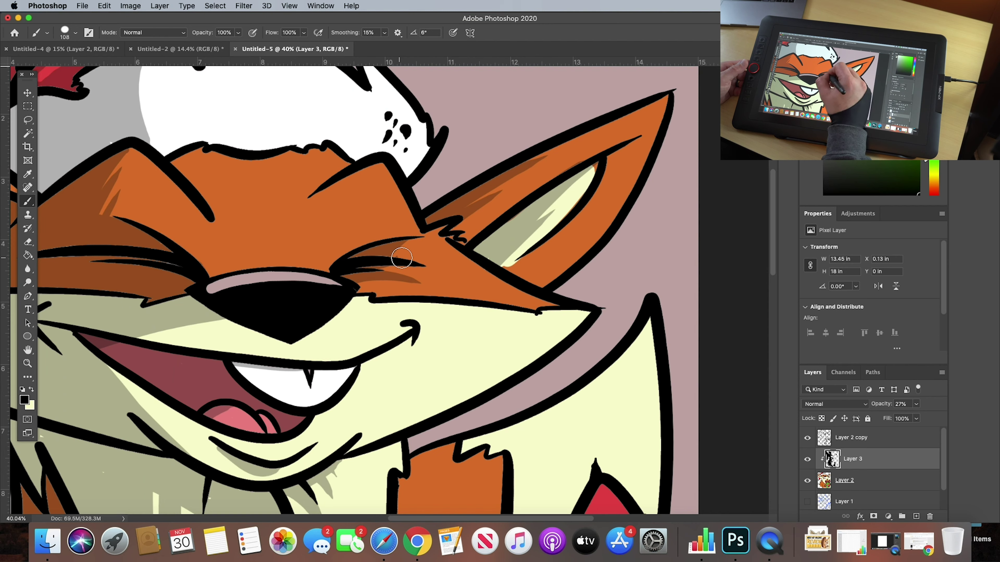
# Shade the fox's orange tail with slanted shadow streaks, including the parts behind the gift's bow.
pyautogui.press('super+0')
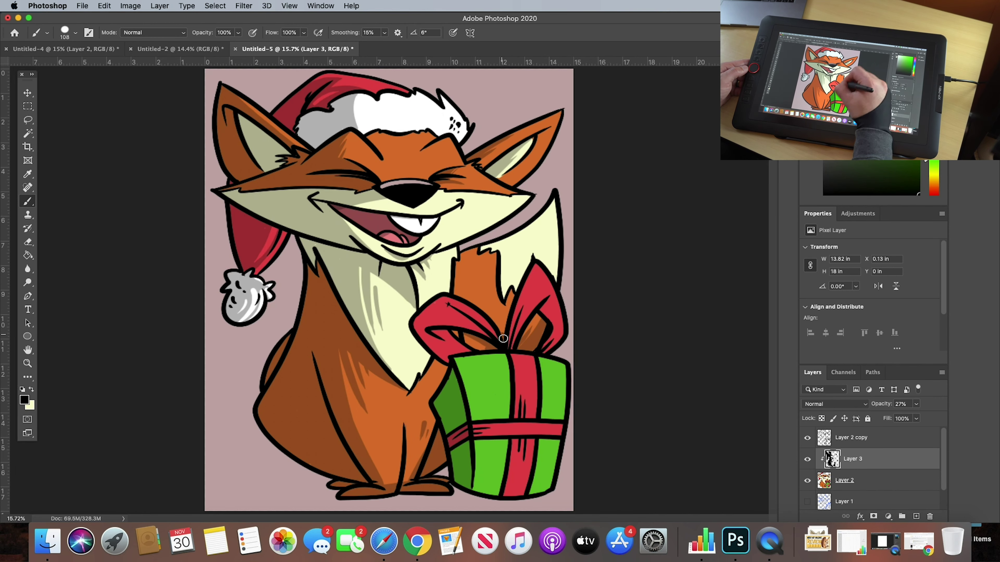
pyautogui.moveTo(457, 294); pyautogui.dragTo(481, 273)
pyautogui.press('super+z')
pyautogui.moveTo(393, 482)
pyautogui.mouseDown()
pyautogui.moveTo(395, 424)
pyautogui.moveTo(408, 460)
pyautogui.mouseUp()
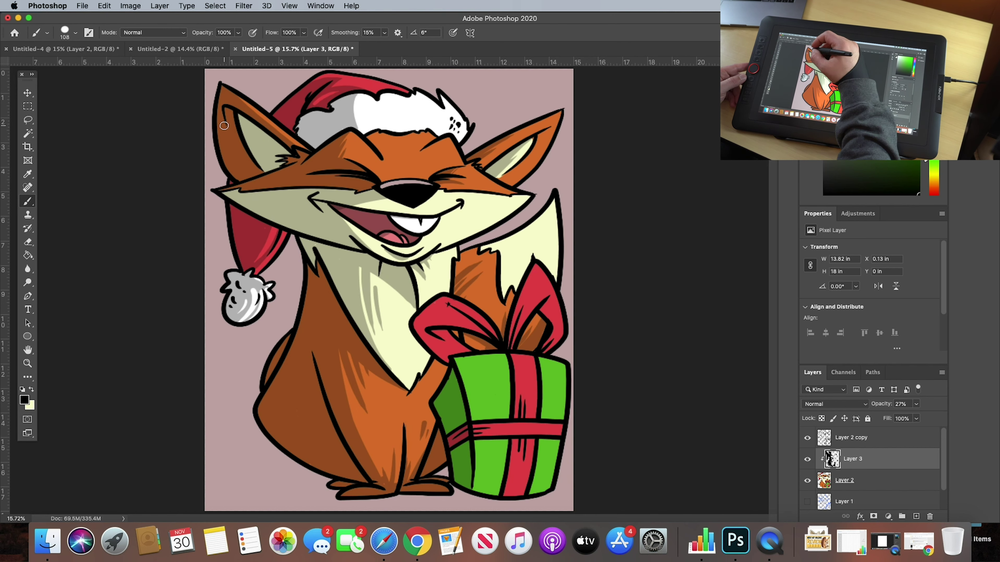
# Bring light streaks back into the cream inside of the shaded ear and between the creases of the shaded closed eye.
pyautogui.moveTo(245, 121); pyautogui.dragTo(264, 169)
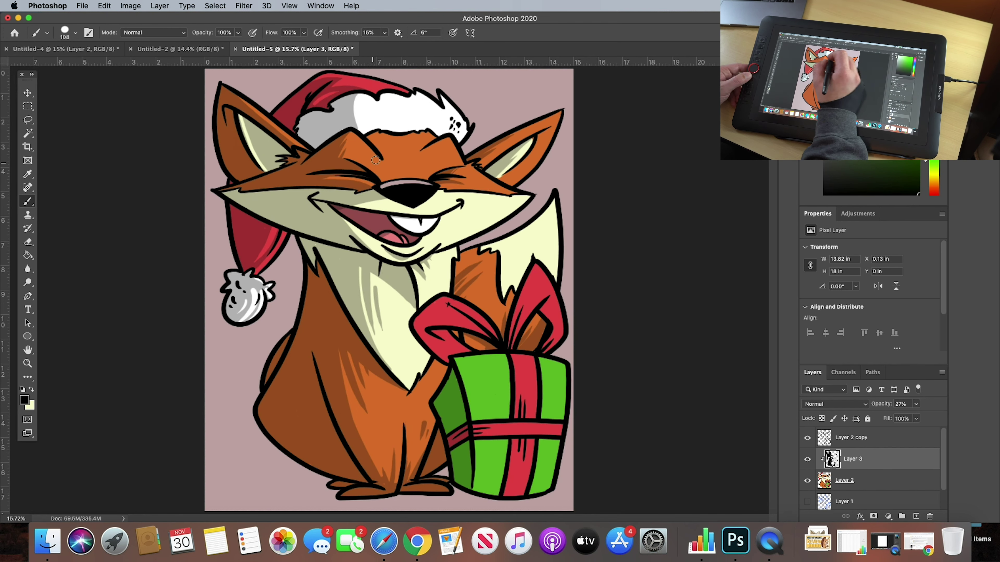
pyautogui.press('super+z')
pyautogui.press('super+equal')
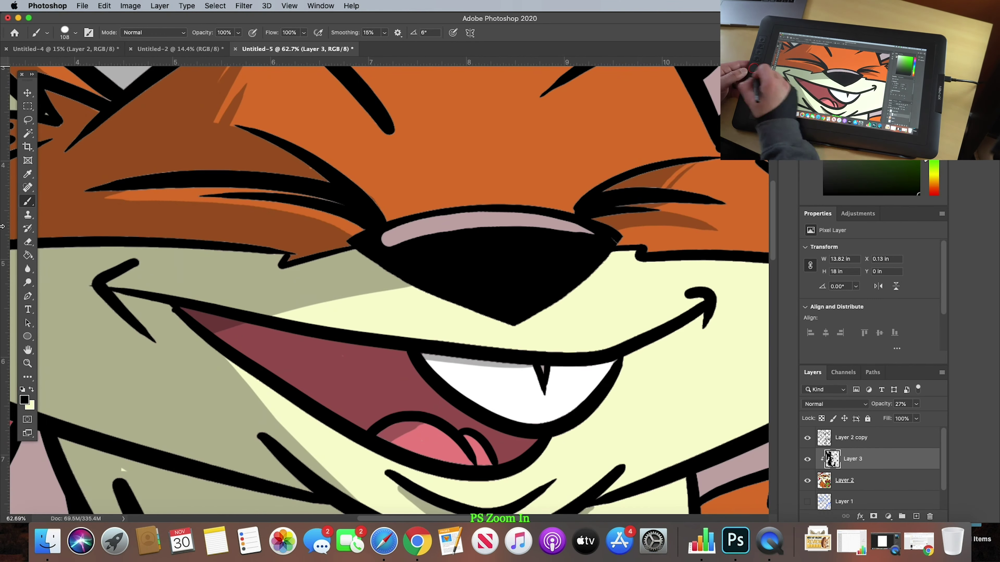
pyautogui.press('super+z')
pyautogui.moveTo(366, 233); pyautogui.dragTo(166, 207)
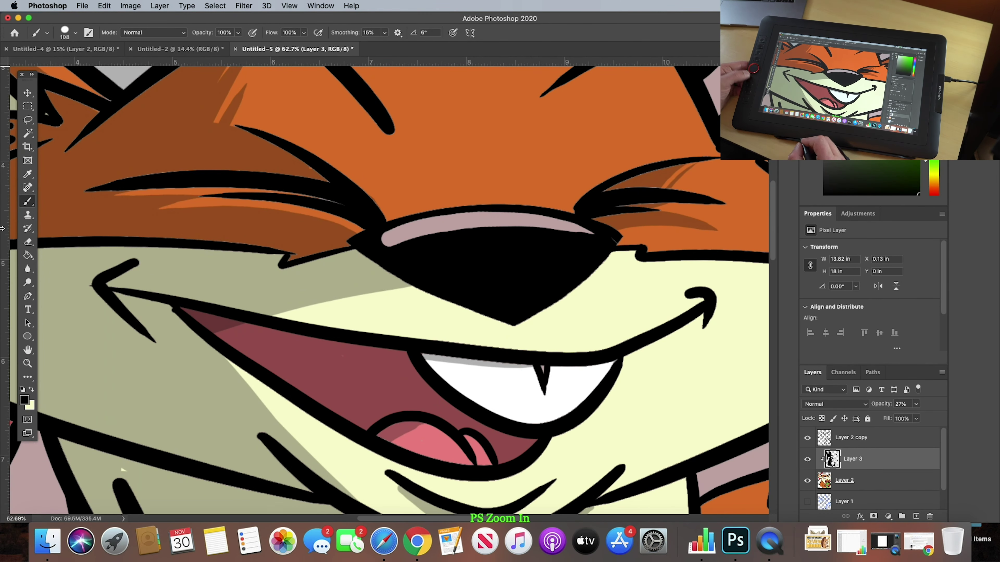
# Brush shadow onto the folds and inner loops of the gift's red bow.
pyautogui.press('super+minus')
pyautogui.press('super+minus')
pyautogui.press('super+minus')
pyautogui.press('super+minus')
pyautogui.press('super+minus')
pyautogui.press('super+minus')
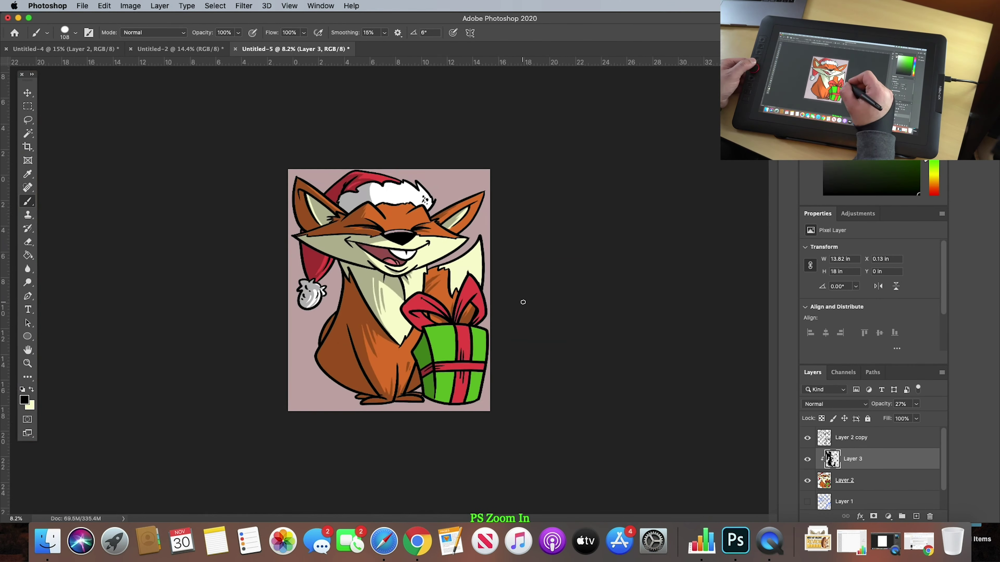
pyautogui.scroll(3, 429, 293)
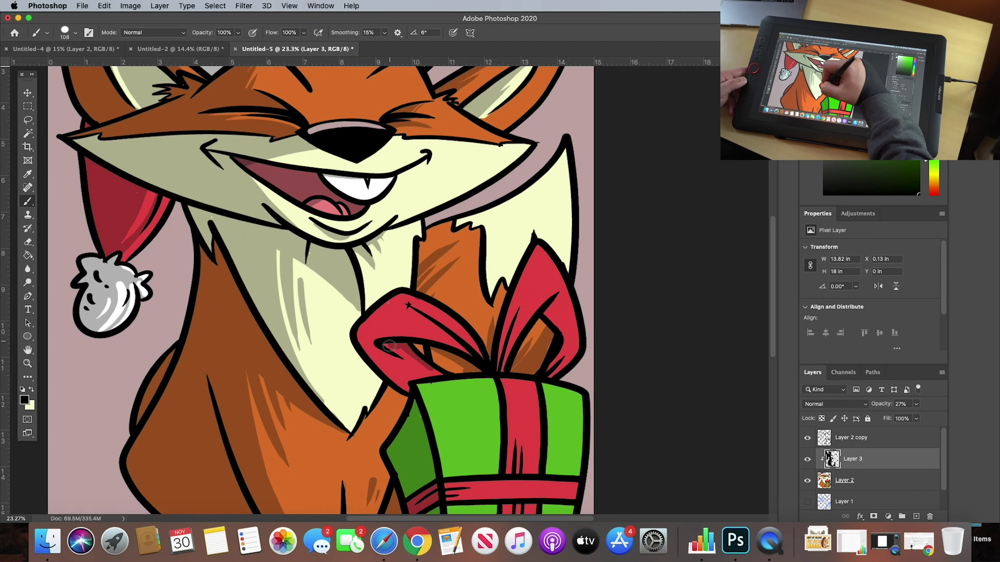
pyautogui.moveTo(389, 345); pyautogui.dragTo(436, 372)
pyautogui.moveTo(546, 305)
pyautogui.mouseDown()
pyautogui.moveTo(553, 370)
pyautogui.moveTo(525, 293)
pyautogui.mouseUp()
pyautogui.moveTo(470, 351); pyautogui.dragTo(377, 319)
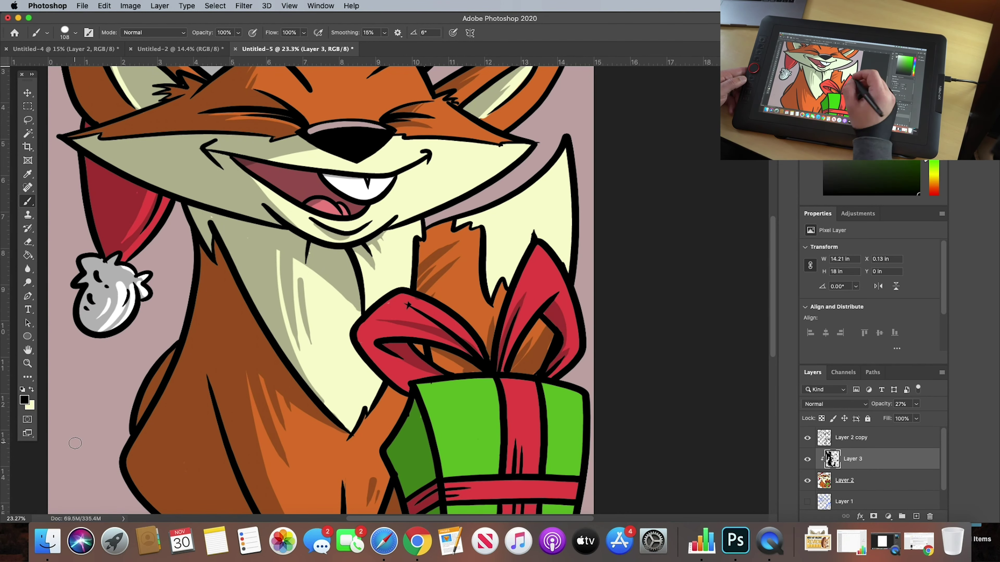
# Create Layer 4 as a clipping mask above the shadow layer and set the foreground color to white (ffffff).
pyautogui.press('super+minus')
pyautogui.press('super+minus')
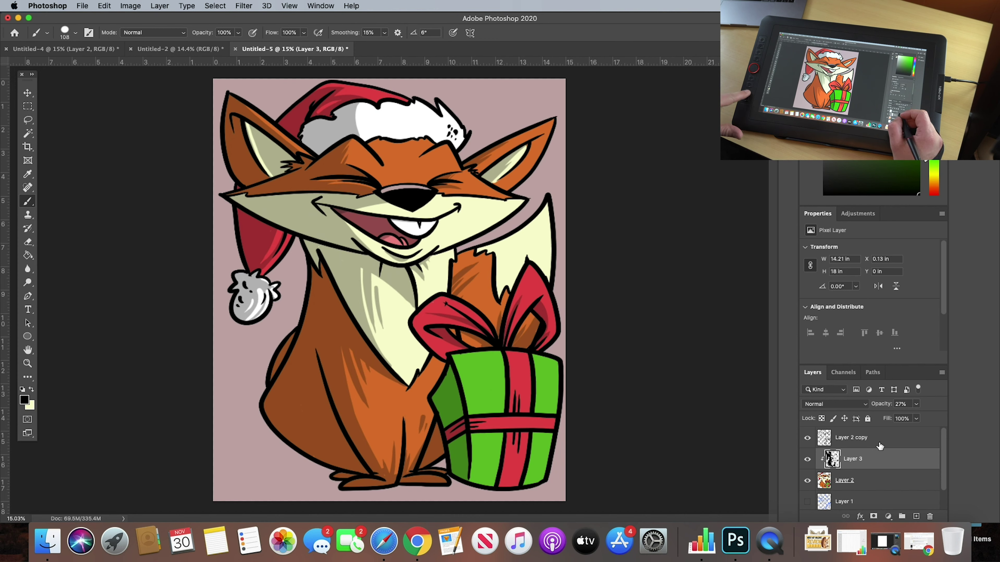
pyautogui.press('super+shift+n')
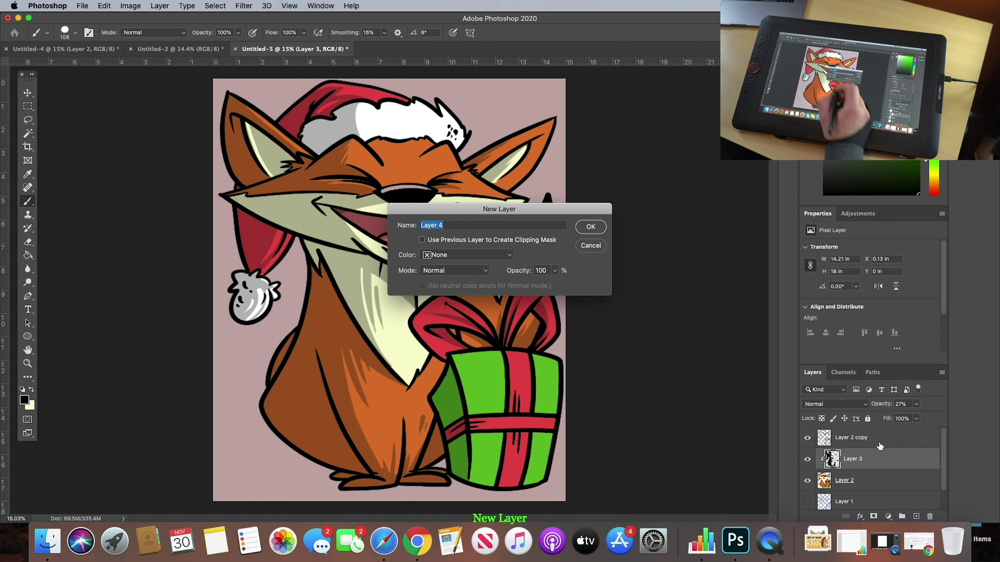
pyautogui.click(422, 240)
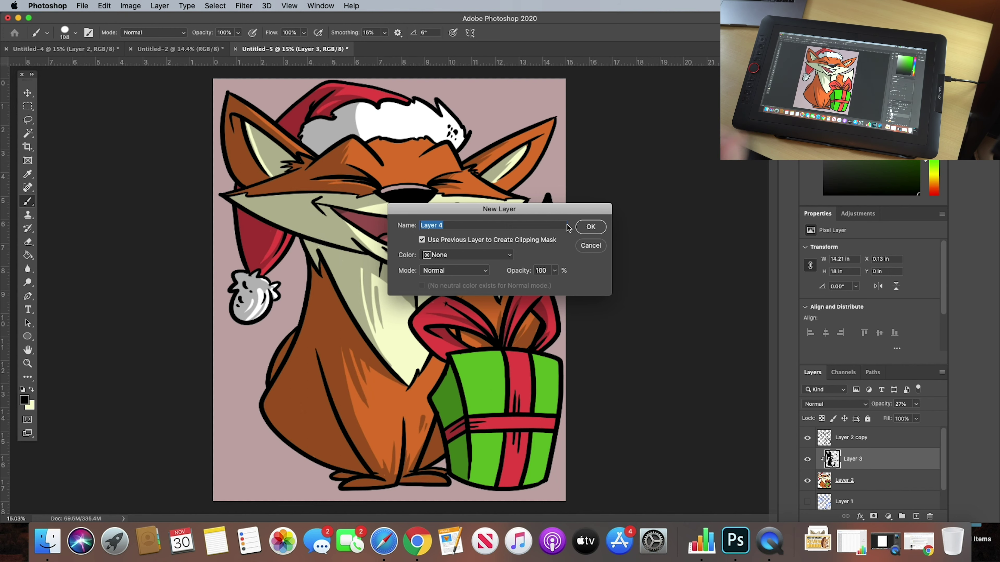
pyautogui.click(582, 227)
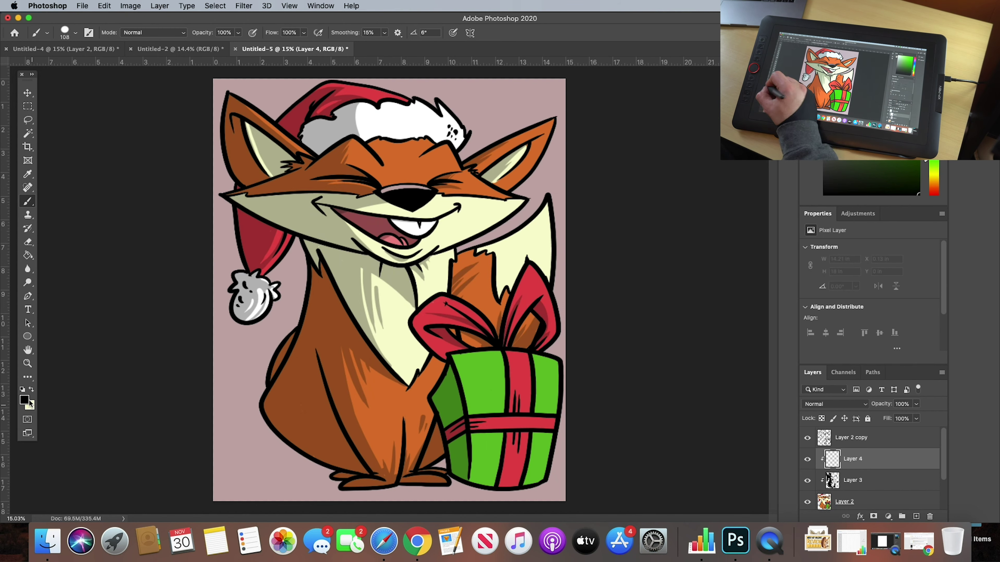
pyautogui.click(25, 399)
pyautogui.click(252, 295)
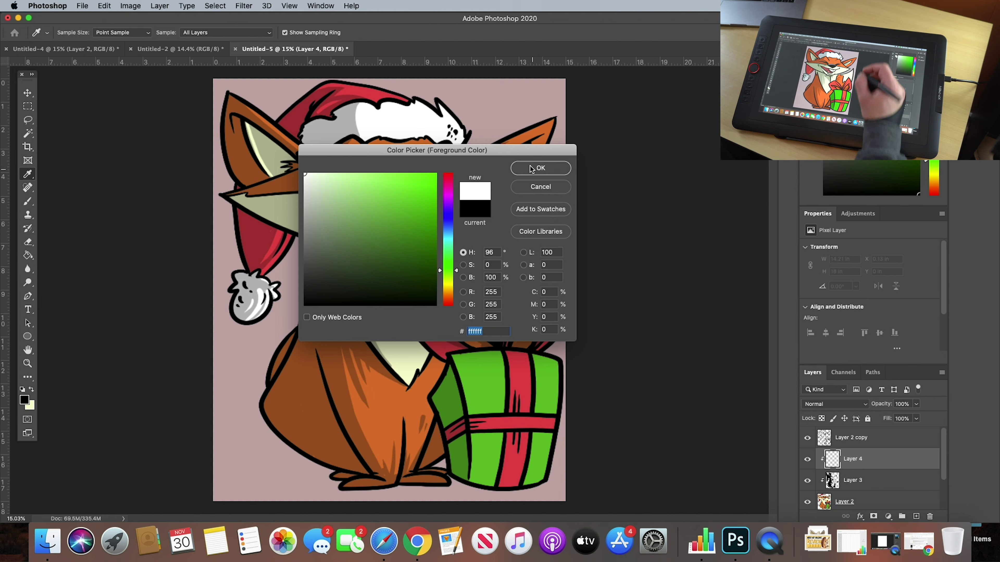
pyautogui.click(531, 168)
# Paint white highlights along the outer edges of the lit ear, the brow and the orange side of the face.
pyautogui.press('super+equal')
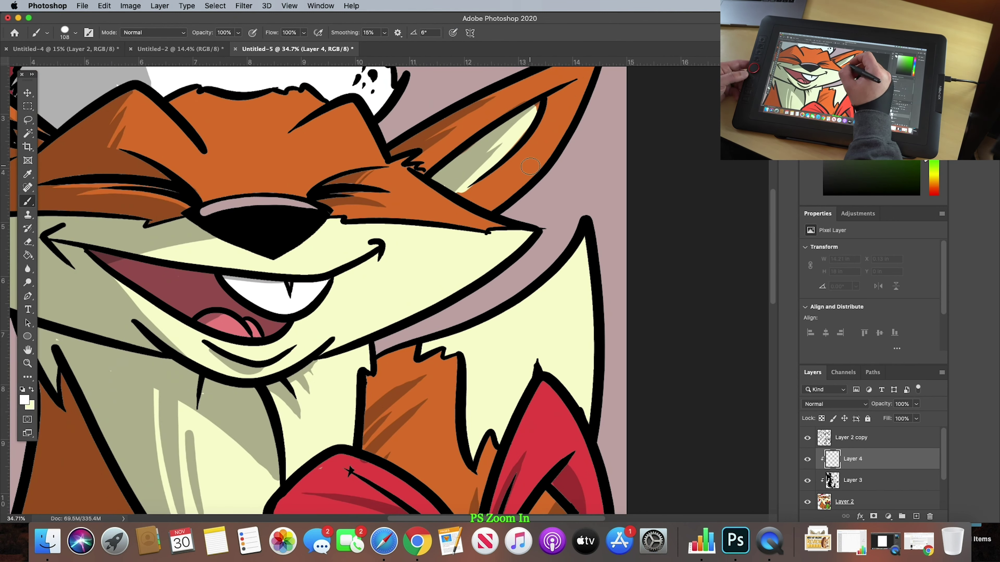
pyautogui.press('super+z')
pyautogui.press('super+shift+z')
pyautogui.moveTo(522, 193)
pyautogui.mouseDown()
pyautogui.moveTo(528, 306)
pyautogui.moveTo(585, 168)
pyautogui.moveTo(571, 246)
pyautogui.mouseUp()
pyautogui.moveTo(592, 169); pyautogui.dragTo(543, 283)
pyautogui.moveTo(574, 189); pyautogui.dragTo(537, 269)
pyautogui.moveTo(310, 237)
pyautogui.mouseDown()
pyautogui.moveTo(356, 217)
pyautogui.moveTo(382, 268)
pyautogui.moveTo(340, 223)
pyautogui.moveTo(384, 269)
pyautogui.moveTo(527, 342)
pyautogui.moveTo(448, 412)
pyautogui.mouseUp()
pyautogui.press('super+z')
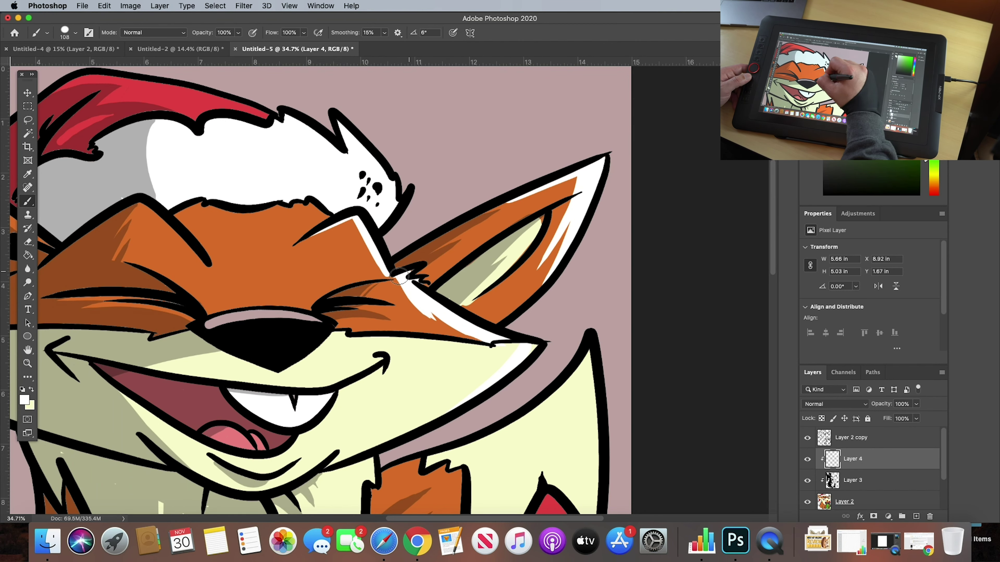
pyautogui.moveTo(393, 275); pyautogui.dragTo(349, 238)
# Paint white highlight streaks on the cream tail tip, above the lit closed eye and on the hat's red edge.
pyautogui.moveTo(589, 354); pyautogui.dragTo(589, 492)
pyautogui.moveTo(579, 368); pyautogui.dragTo(543, 453)
pyautogui.moveTo(581, 388); pyautogui.dragTo(575, 462)
pyautogui.scroll(-5, 573, 381)
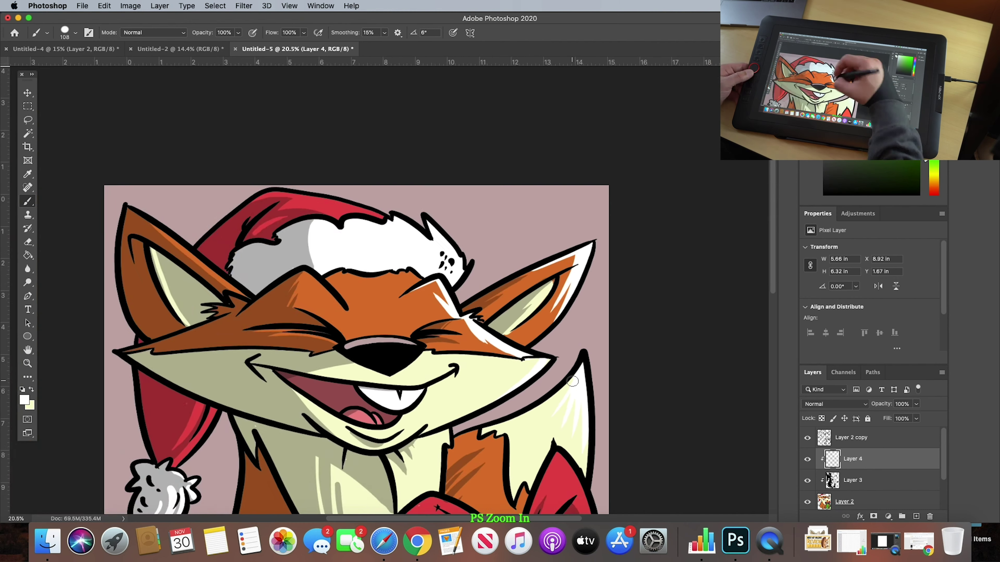
pyautogui.press('super+plus')
pyautogui.moveTo(393, 308); pyautogui.dragTo(373, 328)
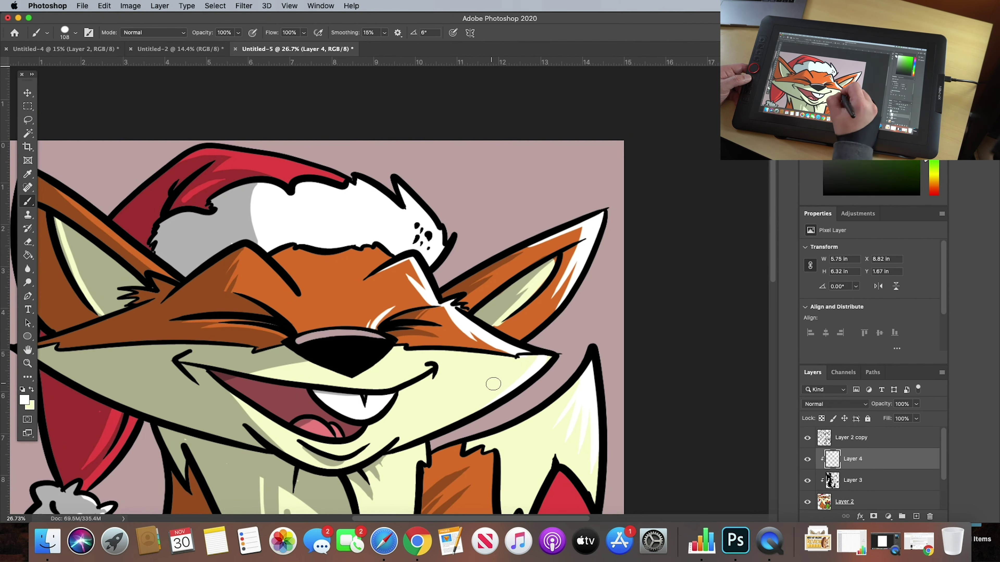
pyautogui.press('super+minus')
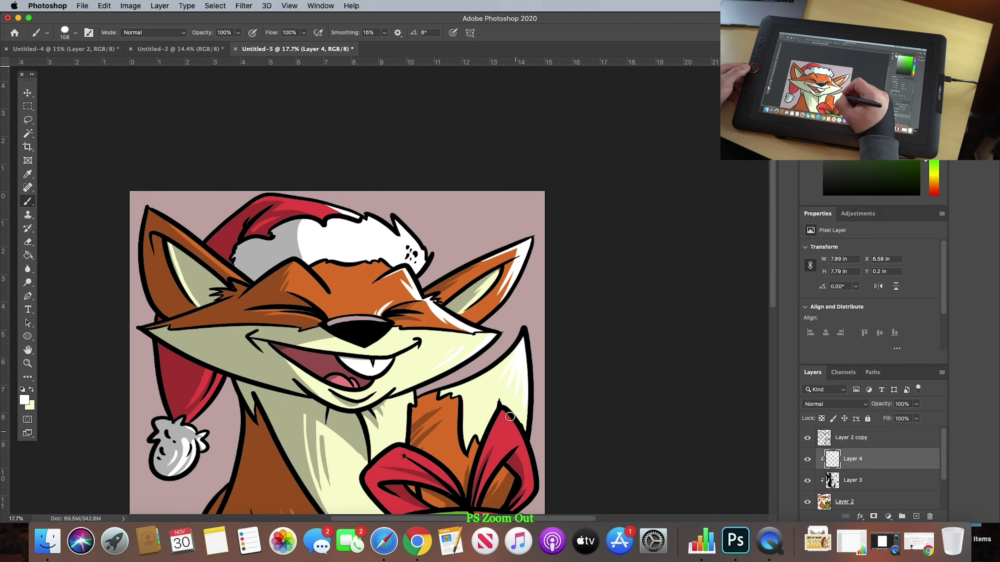
# Paint white highlights on the bow's upright loop, the gift box's outer edge and its red ribbons, undoing stray strokes.
pyautogui.moveTo(510, 417)
pyautogui.mouseDown()
pyautogui.moveTo(473, 313)
pyautogui.moveTo(420, 284)
pyautogui.mouseUp()
pyautogui.moveTo(412, 279); pyautogui.dragTo(443, 328)
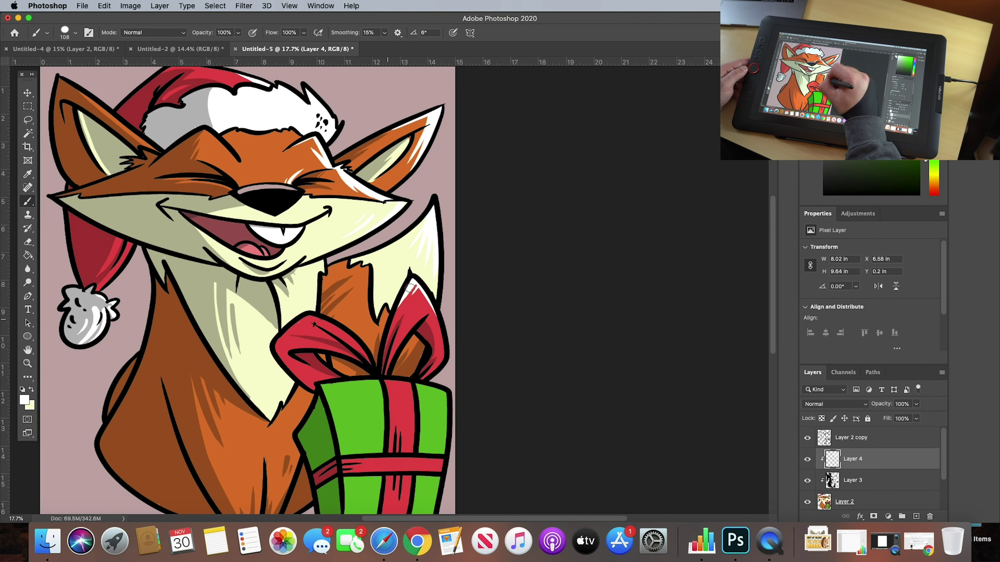
pyautogui.moveTo(441, 389); pyautogui.dragTo(441, 452)
pyautogui.press('super+z')
pyautogui.moveTo(444, 394); pyautogui.dragTo(442, 440)
pyautogui.moveTo(436, 441); pyautogui.dragTo(398, 350)
pyautogui.press('super+z')
pyautogui.moveTo(406, 303); pyautogui.dragTo(393, 414)
pyautogui.moveTo(372, 294); pyautogui.dragTo(370, 350)
pyautogui.moveTo(330, 375)
pyautogui.mouseDown()
pyautogui.moveTo(405, 370)
pyautogui.moveTo(356, 442)
pyautogui.mouseUp()
pyautogui.press('super+z')
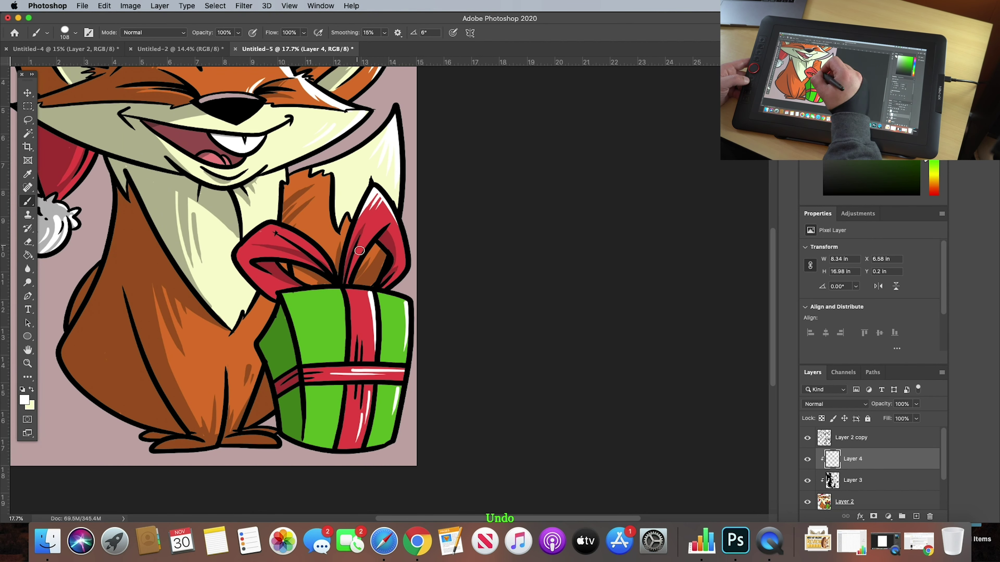
pyautogui.press('super+z')
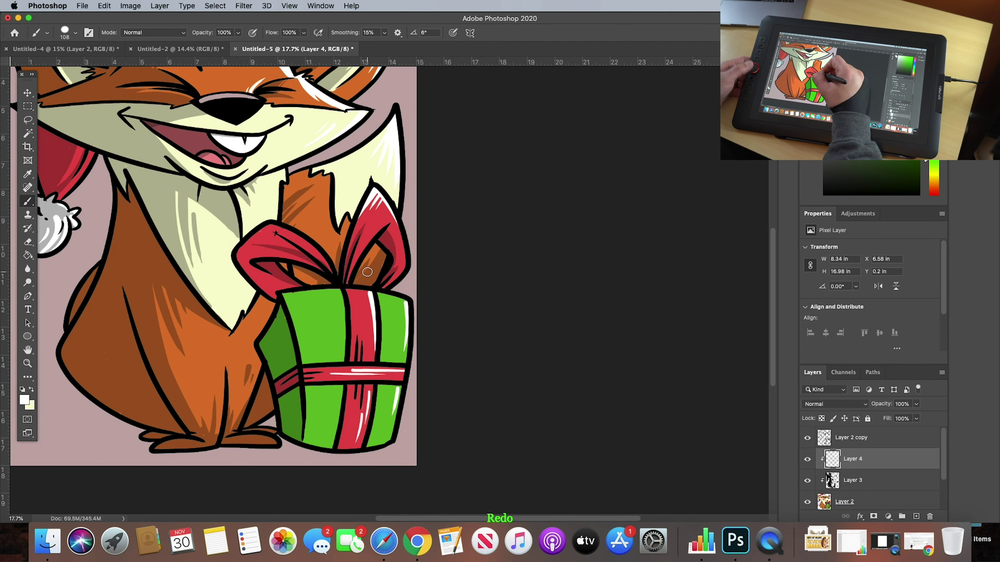
# Lower the opacity of the highlight layer, Layer 4, to 30%.
pyautogui.moveTo(367, 272); pyautogui.dragTo(459, 350)
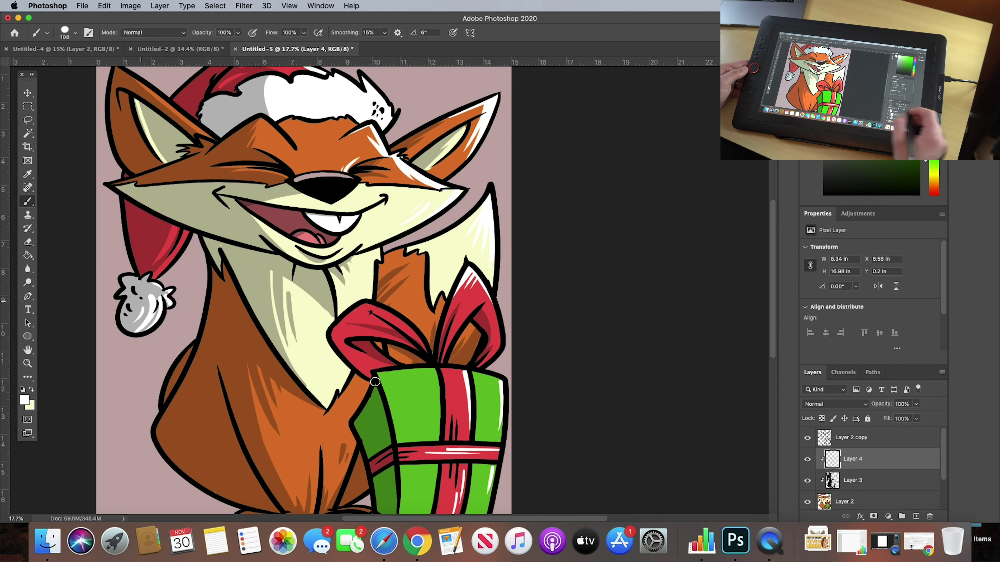
pyautogui.click(916, 404)
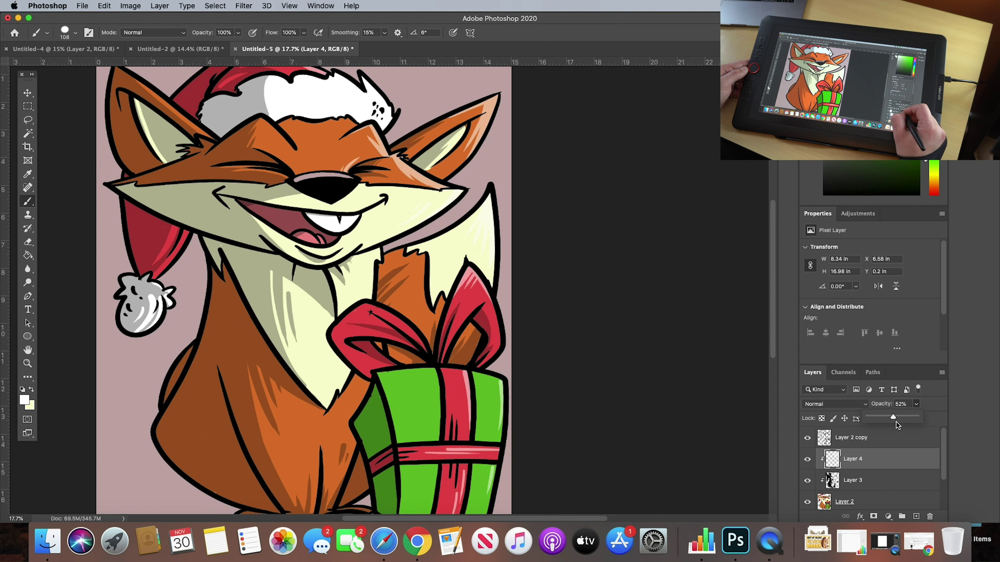
pyautogui.click(916, 404)
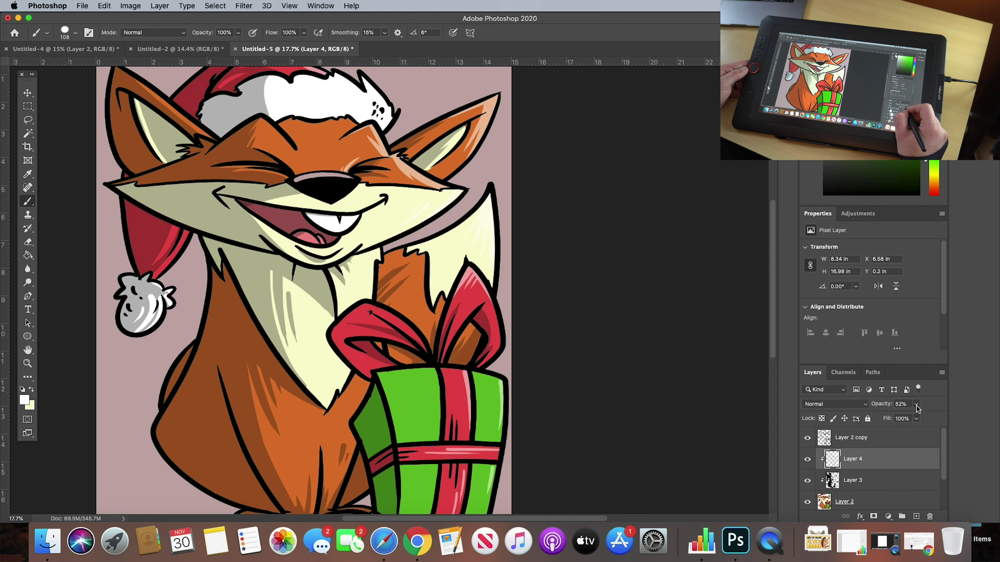
pyautogui.moveTo(916, 416); pyautogui.dragTo(905, 416)
# Add highlight streaks to the fox's forehead above the lit closed eye, and undo the last stroke.
pyautogui.moveTo(336, 158); pyautogui.dragTo(349, 142)
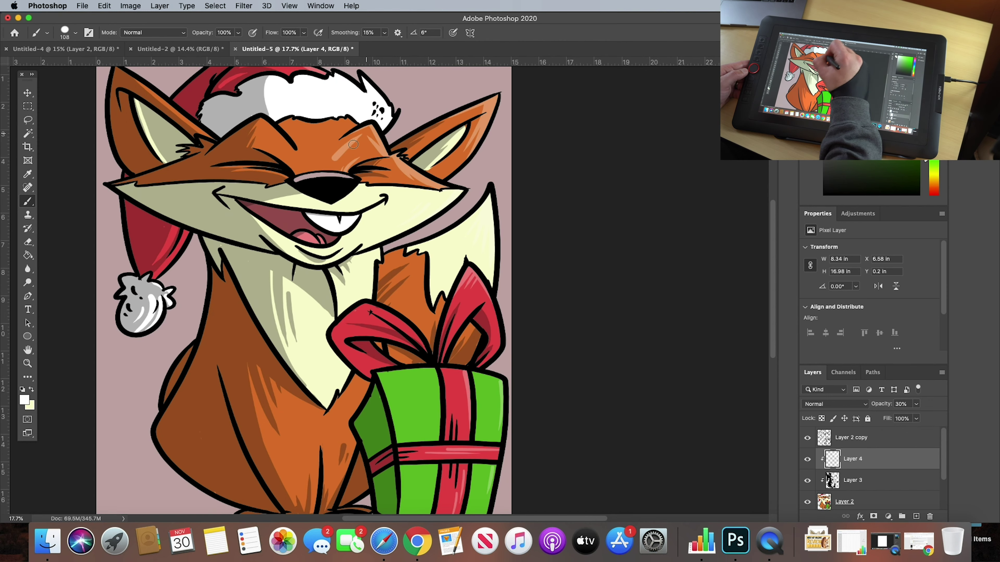
pyautogui.moveTo(419, 264); pyautogui.dragTo(417, 275)
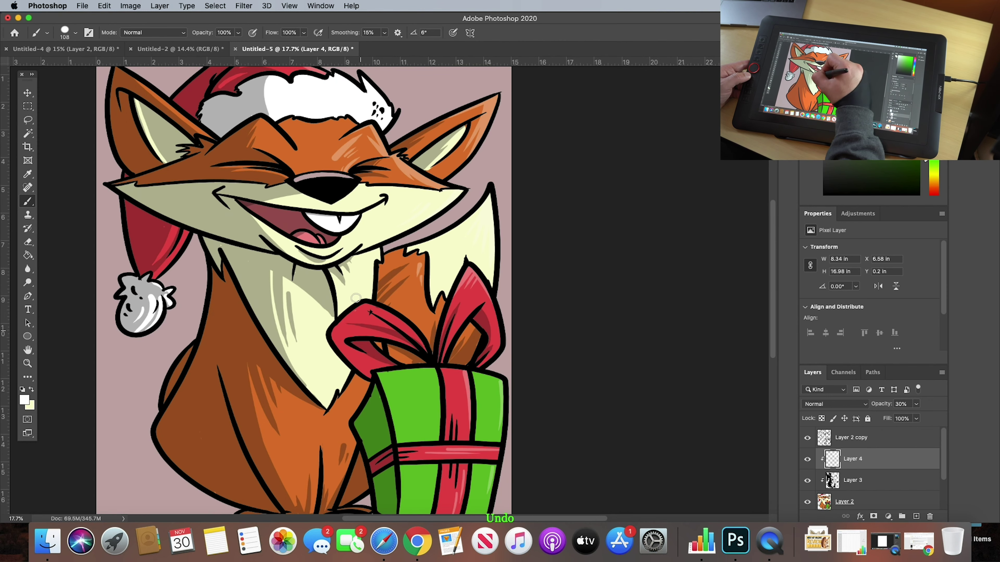
pyautogui.press('super+minus')
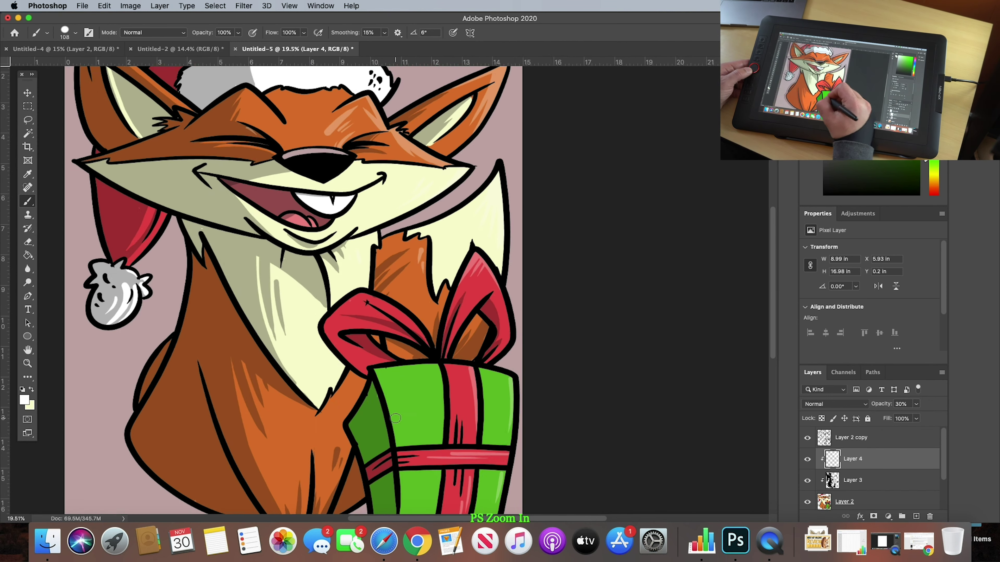
# Add a new empty layer beneath the pink background, converting the background to a regular layer, and hide the pink layer.
pyautogui.scroll(-3, 940, 453)
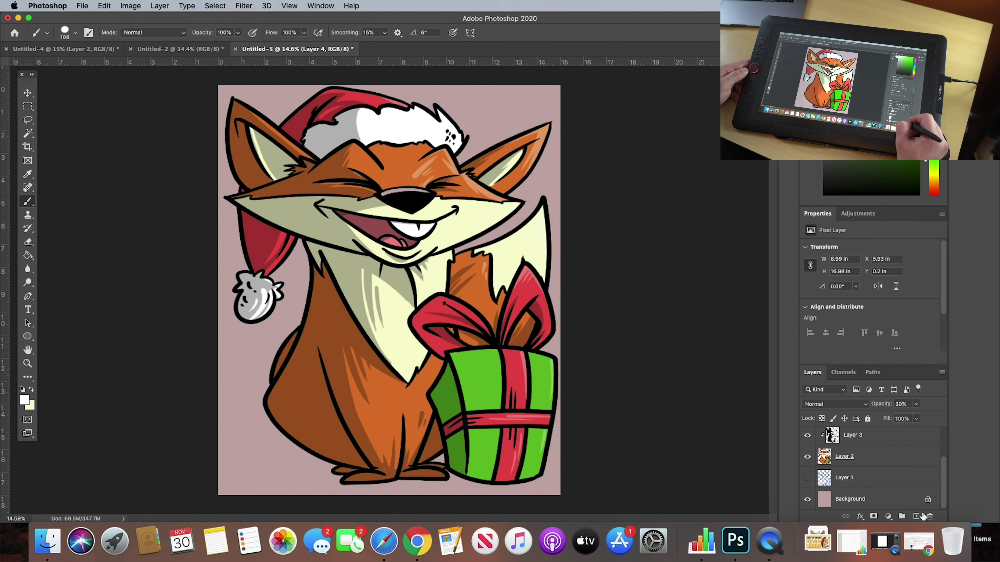
pyautogui.click(916, 517)
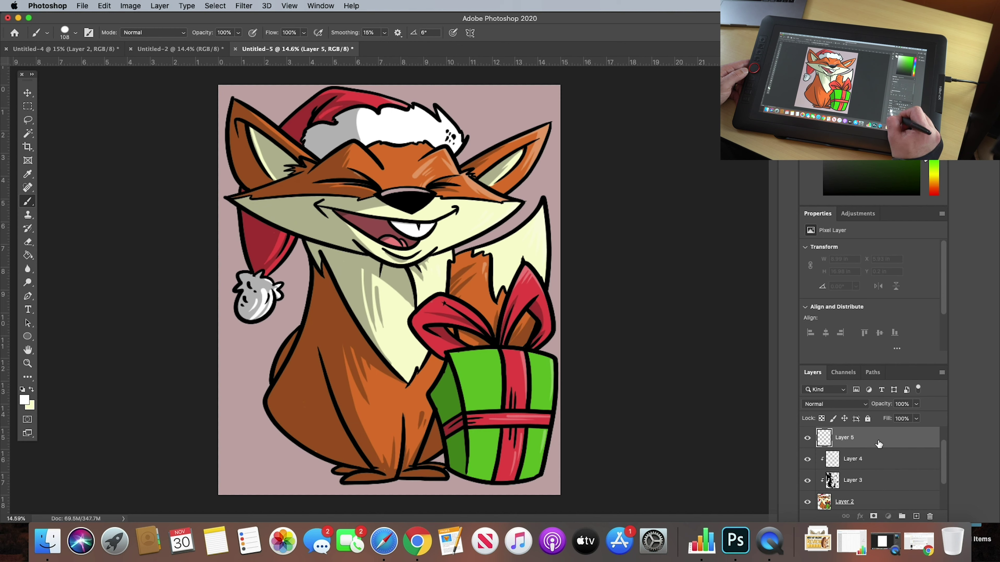
pyautogui.moveTo(878, 444); pyautogui.dragTo(865, 519)
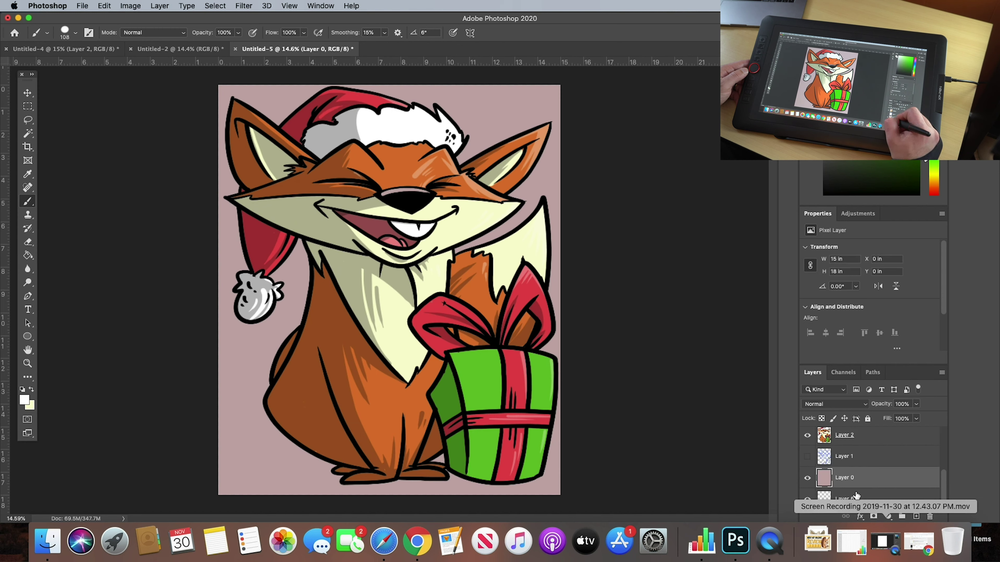
pyautogui.click(806, 478)
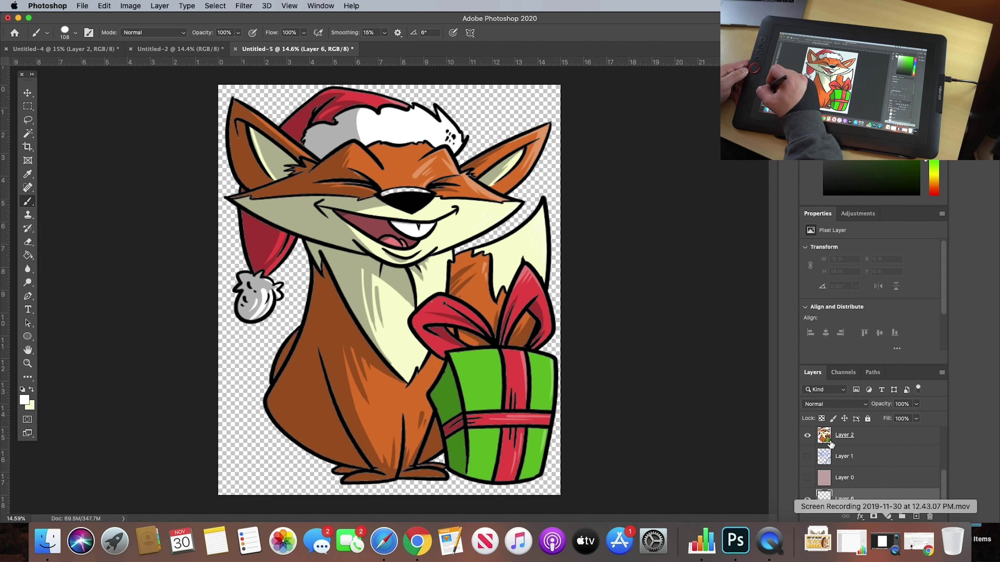
# Fill the new empty layer beneath the artwork with solid white using the Paint Bucket tool.
pyautogui.click(28, 255)
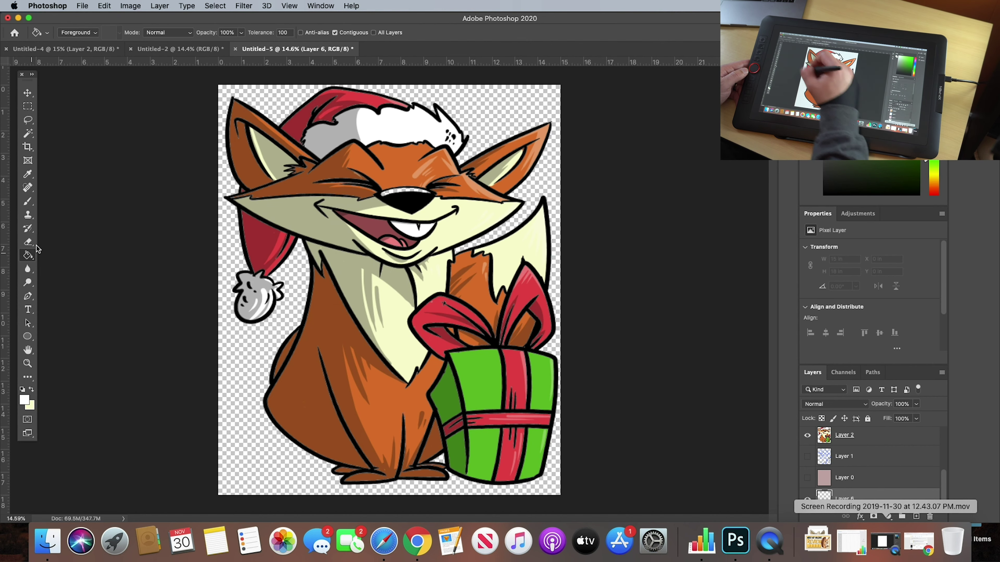
pyautogui.click(269, 332)
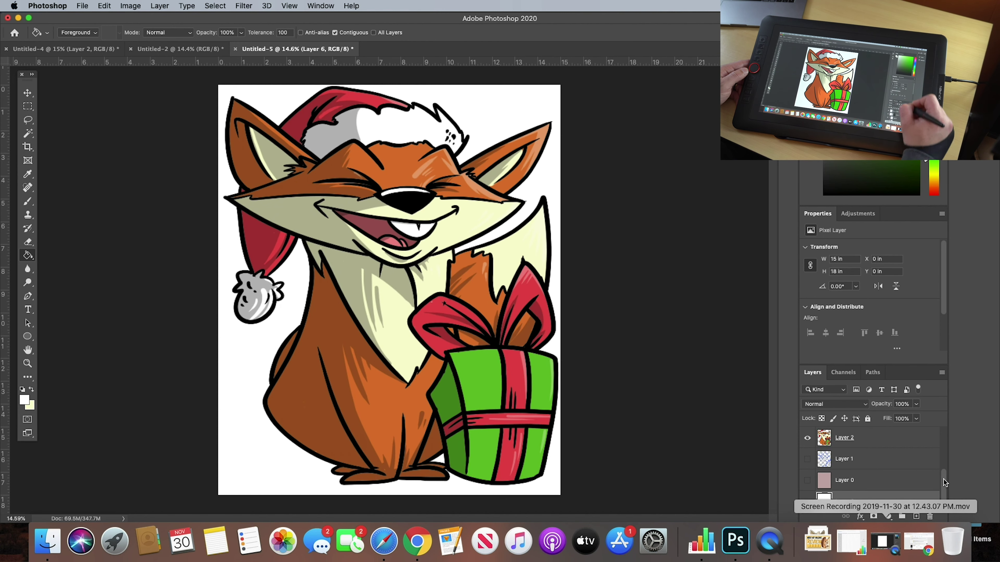
# Select the line-art layer, Layer 2 copy, and set the Brush tool's foreground color to black, 000000.
pyautogui.moveTo(943, 479); pyautogui.dragTo(943, 437)
pyautogui.click(878, 440)
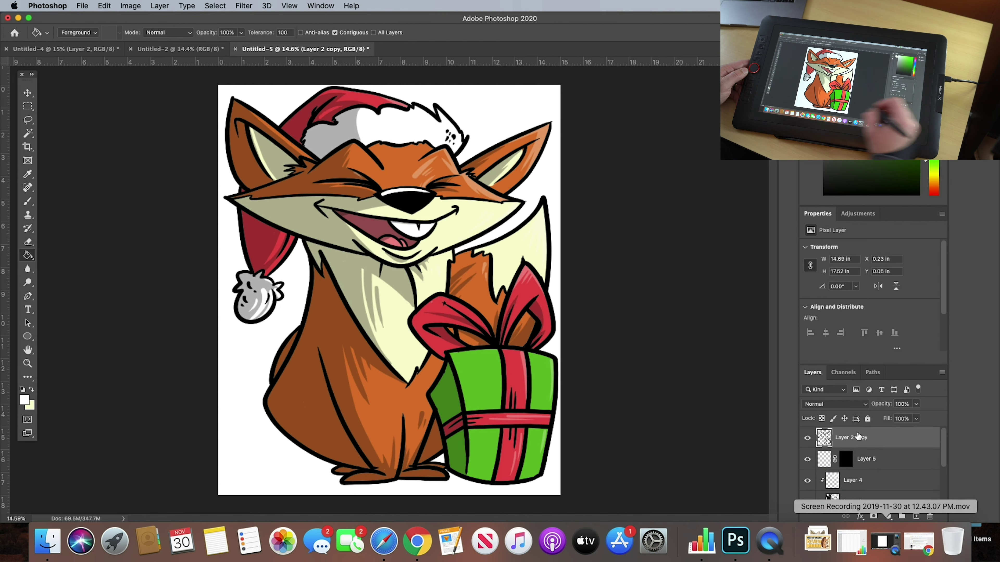
pyautogui.press('b')
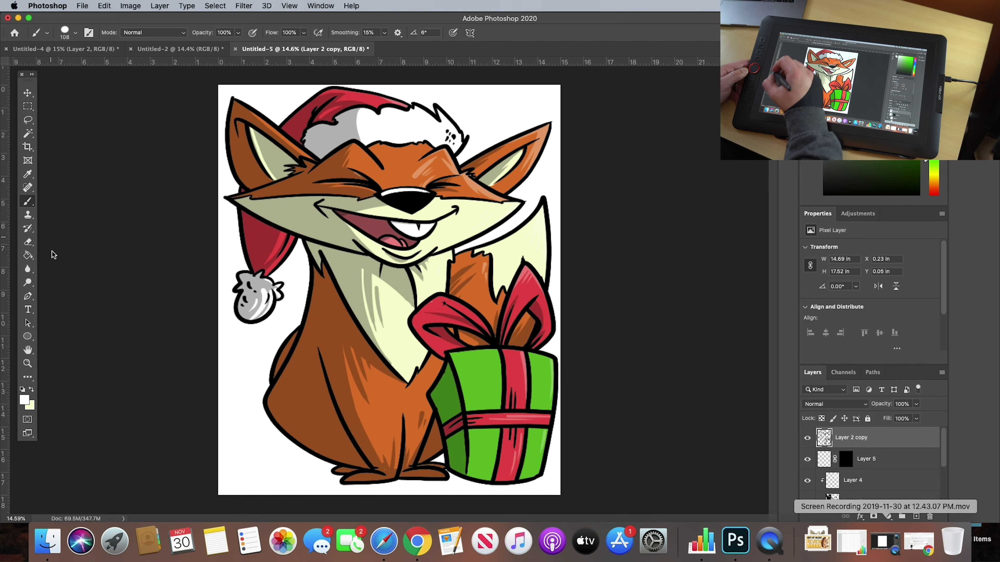
pyautogui.click(24, 400)
pyautogui.moveTo(423, 264); pyautogui.dragTo(479, 334)
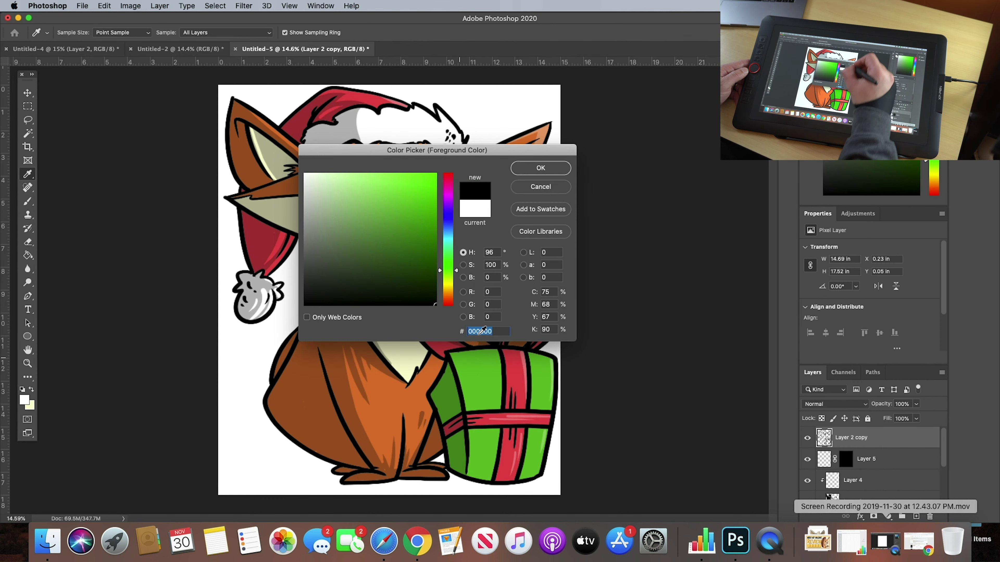
pyautogui.click(541, 168)
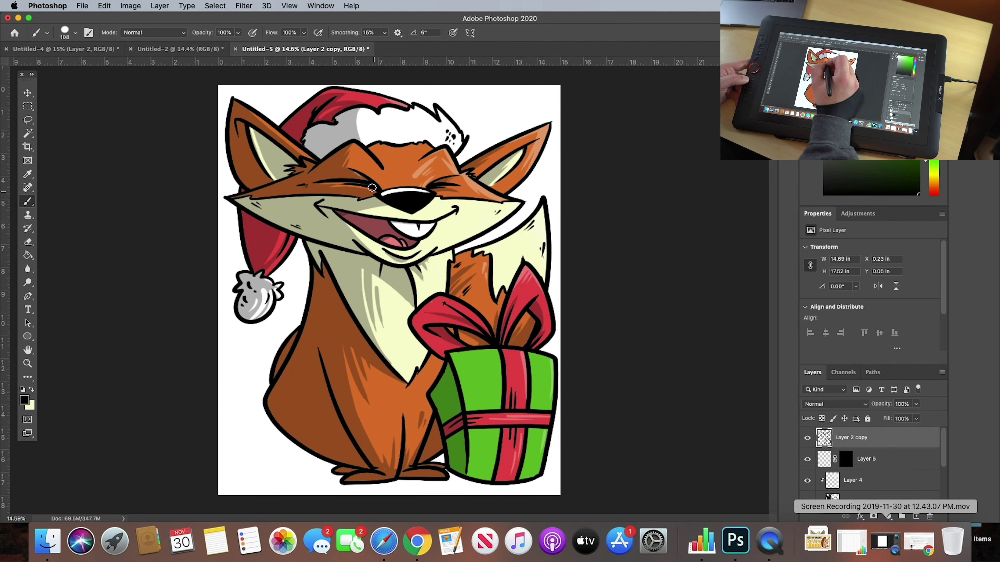
# Ink small black detail marks on the fox's tail, face and body, undoing stray strokes.
pyautogui.press('super+z')
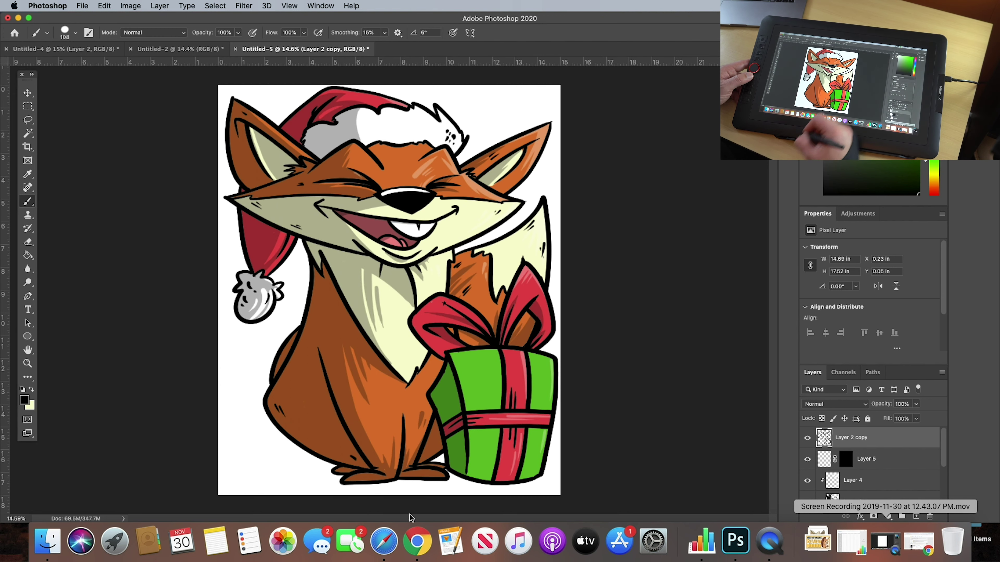
pyautogui.press('super+z')
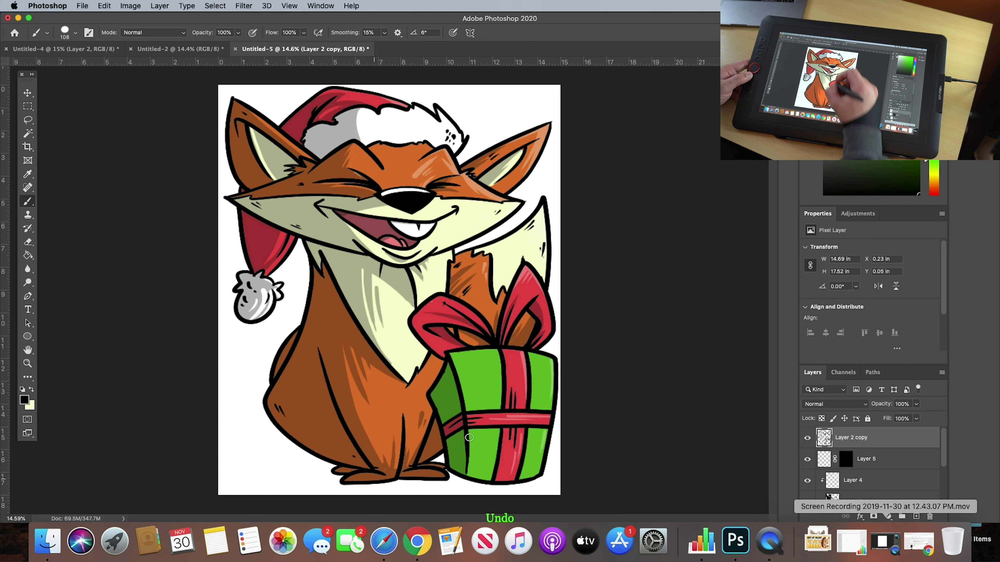